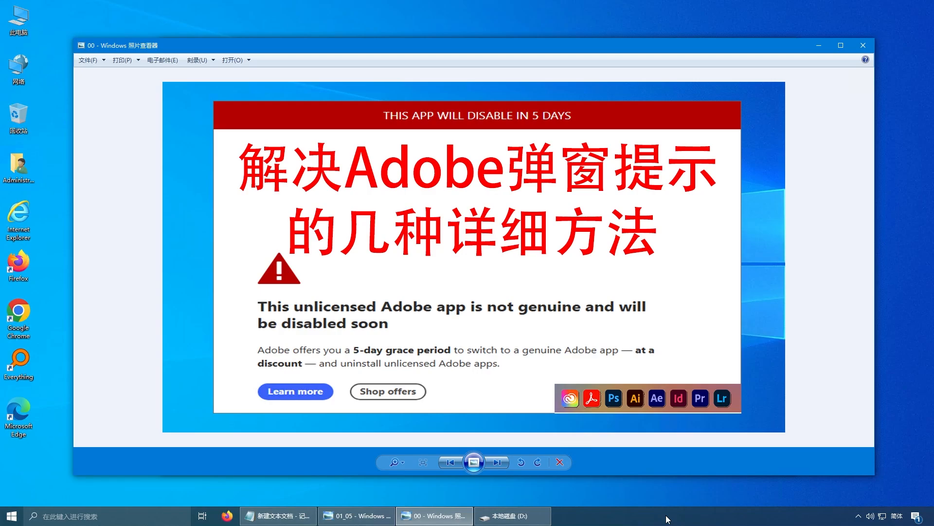
Put away the two Adobe warning images and highlight the Baidu download address lines in the text notes
{"action": "left_click", "coordinate": [819, 46]}
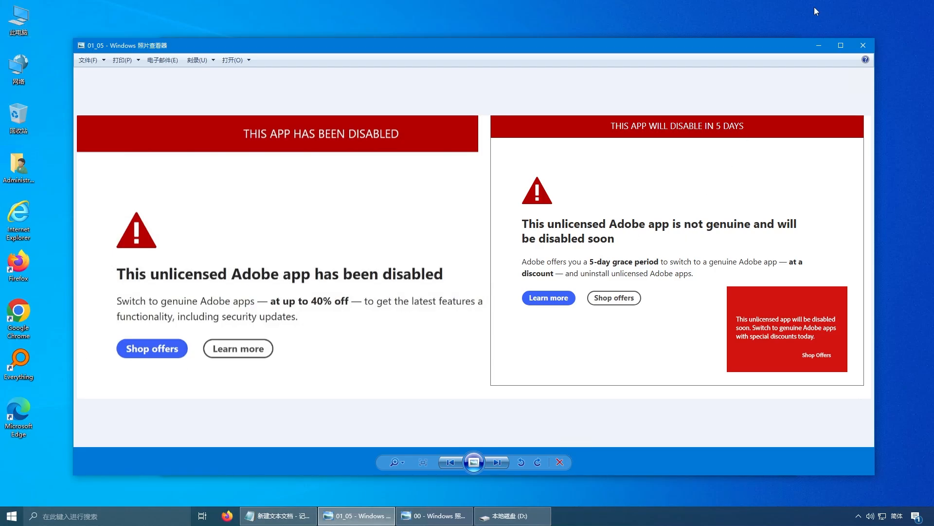
{"action": "left_click", "coordinate": [818, 46]}
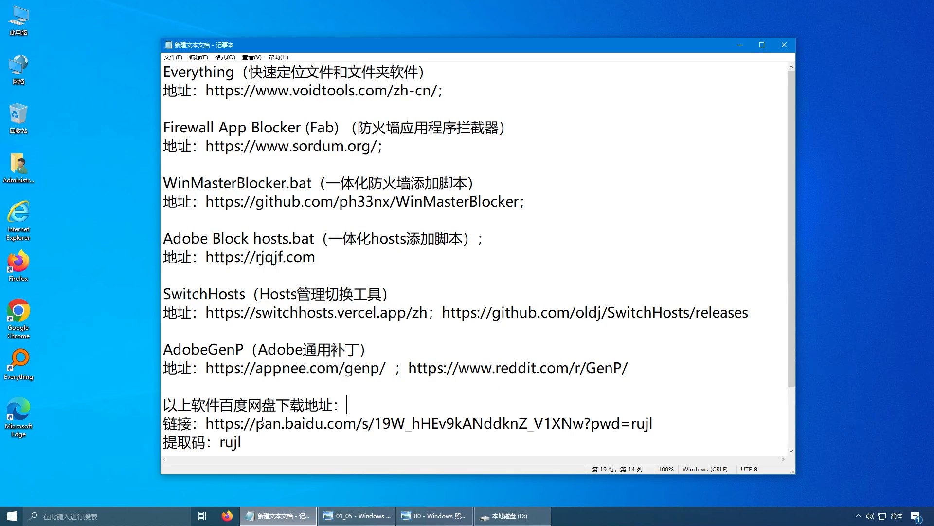
{"action": "left_click_drag", "start_coordinate": [164, 405], "coordinate": [602, 435]}
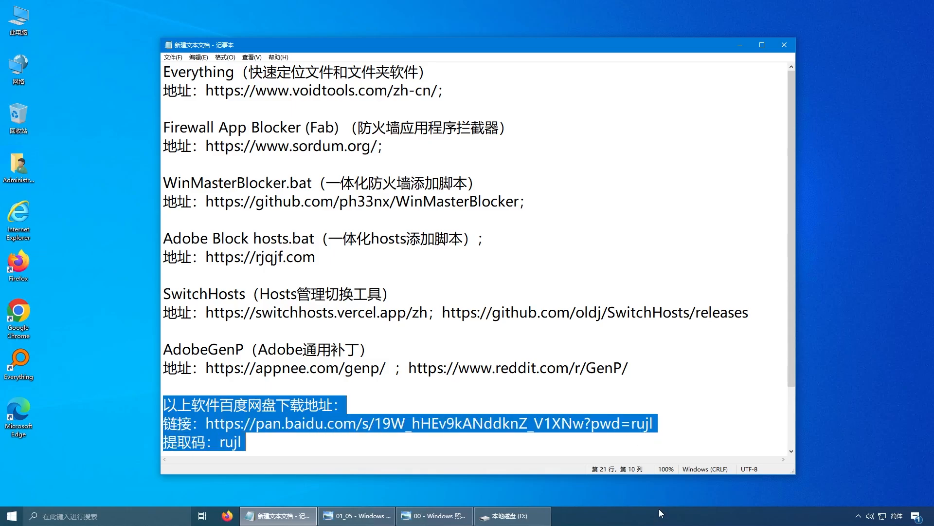
{"action": "left_click", "coordinate": [513, 521]}
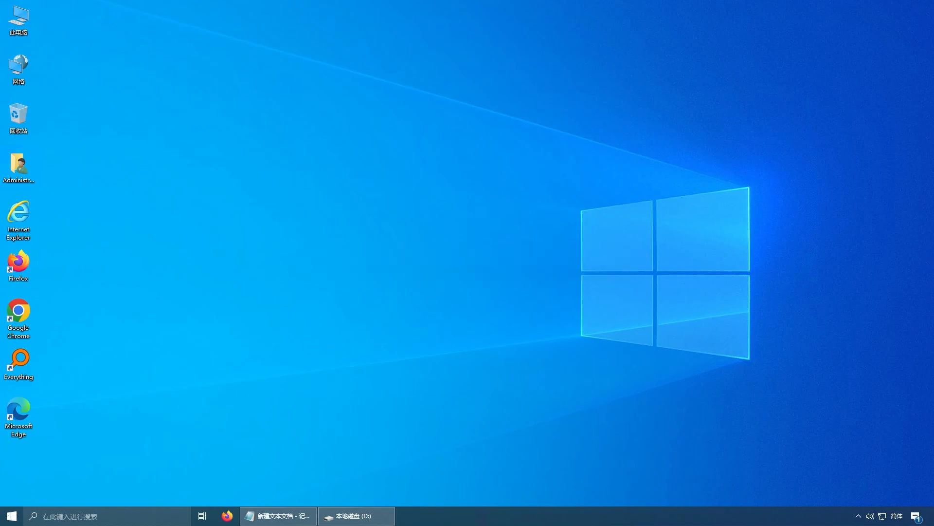
Search Windows for "Windows Defender 防火墙" and open that Control Panel page
{"action": "left_click", "coordinate": [65, 516]}
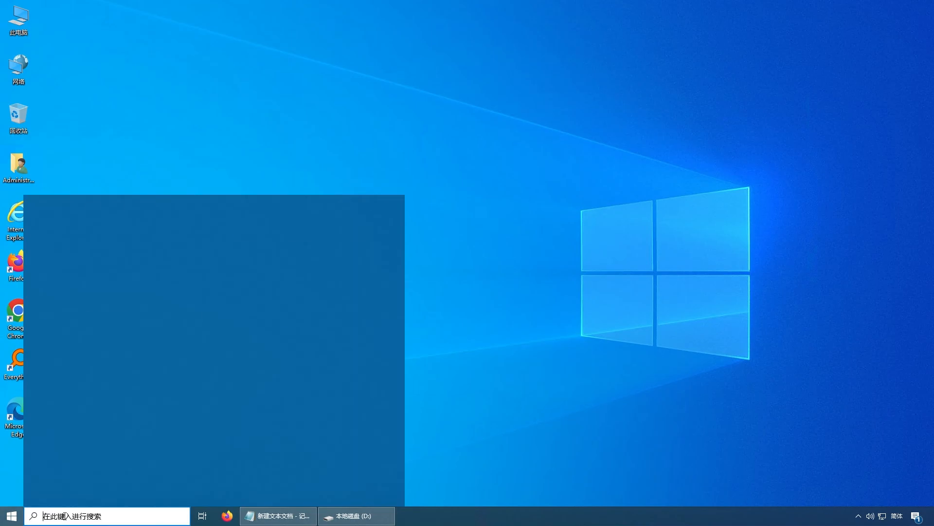
{"action": "right_click", "coordinate": [65, 516]}
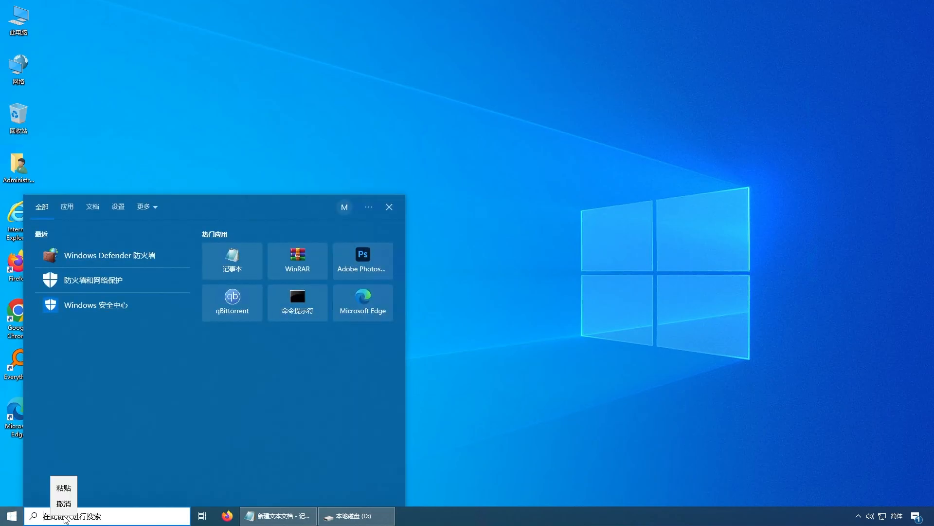
{"action": "left_click", "coordinate": [63, 485]}
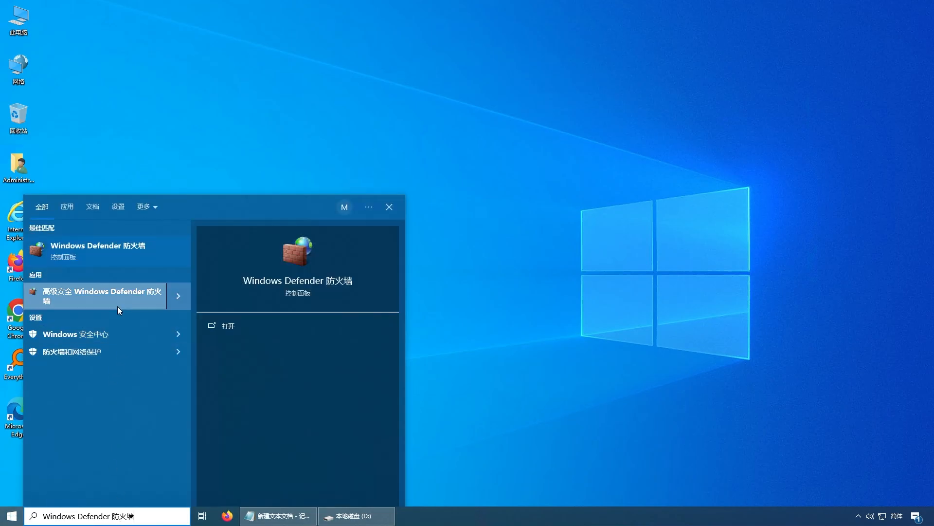
{"action": "left_click", "coordinate": [124, 249]}
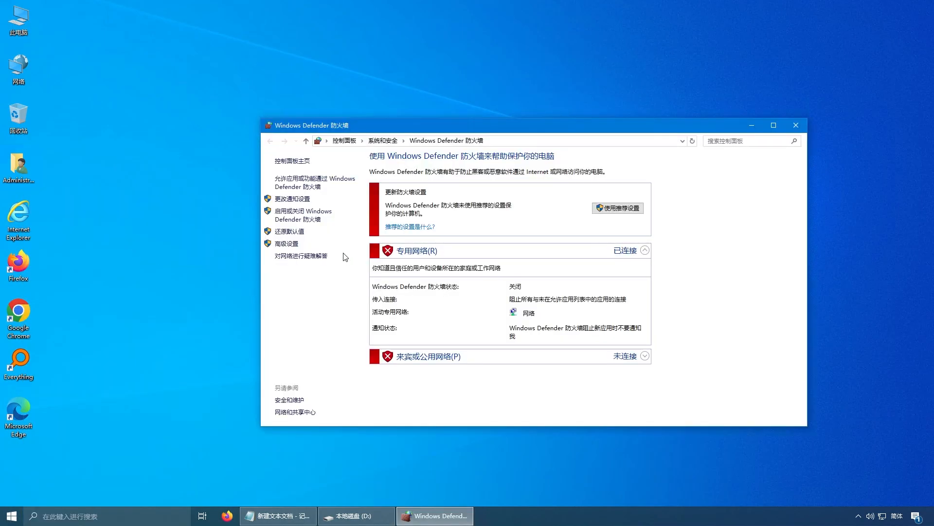
Enable the Windows Defender firewall for both the private and public network settings
{"action": "left_click", "coordinate": [315, 220]}
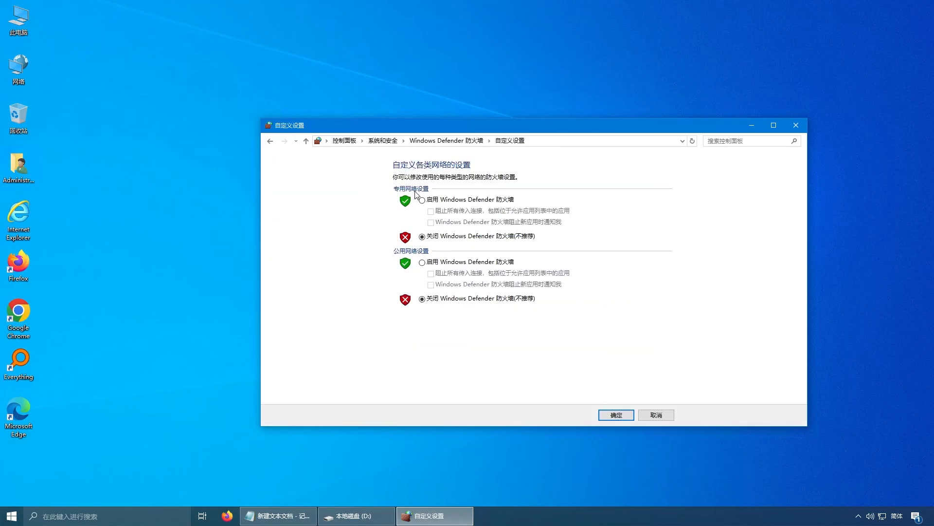
{"action": "left_click", "coordinate": [423, 200]}
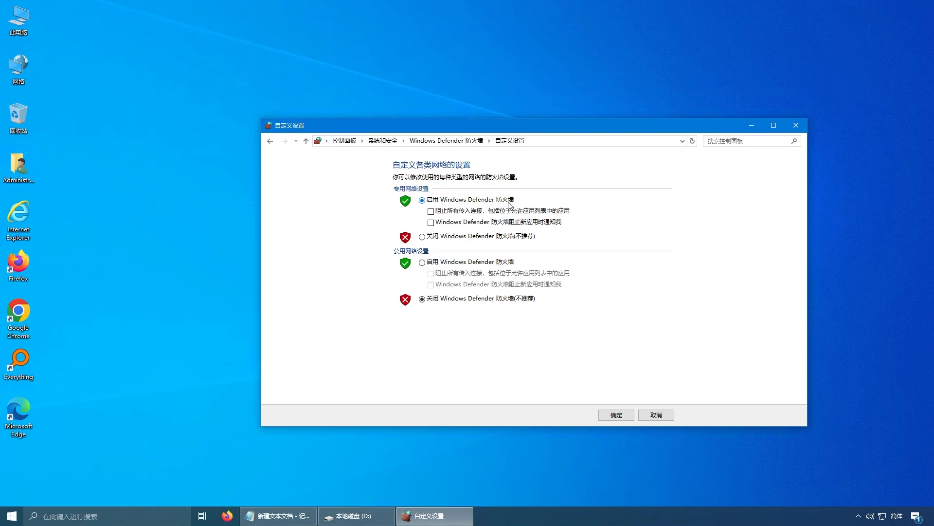
{"action": "left_click", "coordinate": [422, 263]}
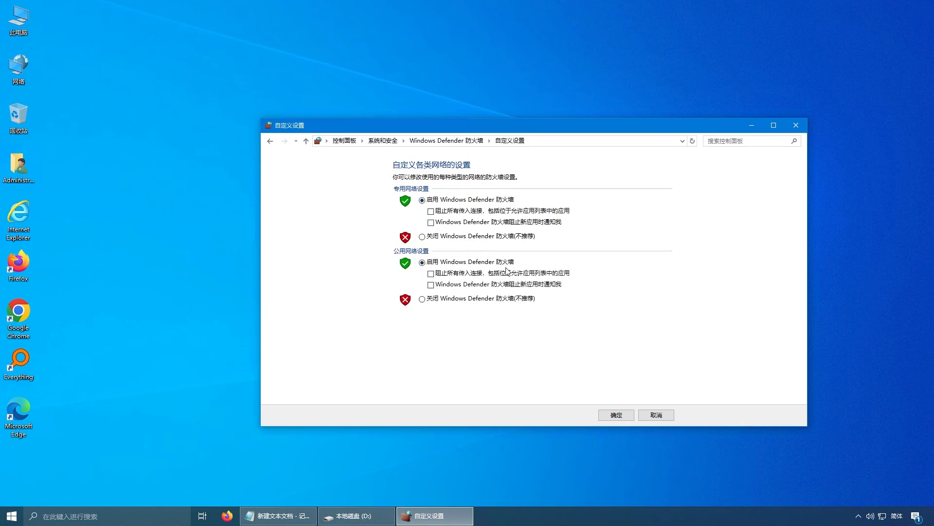
{"action": "left_click", "coordinate": [617, 415]}
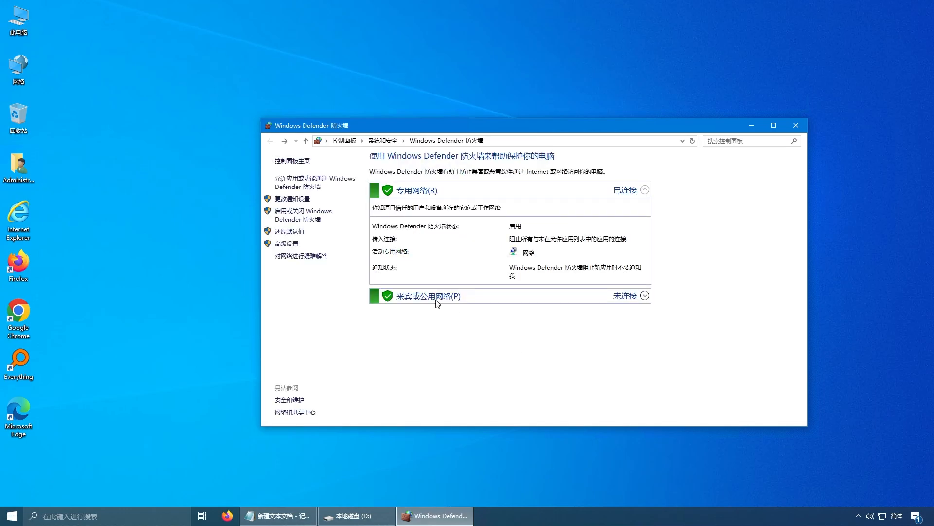
Open the firewall's advanced settings and start a new inbound rule (入站规则) of the program type (程序)
{"action": "left_click", "coordinate": [288, 244]}
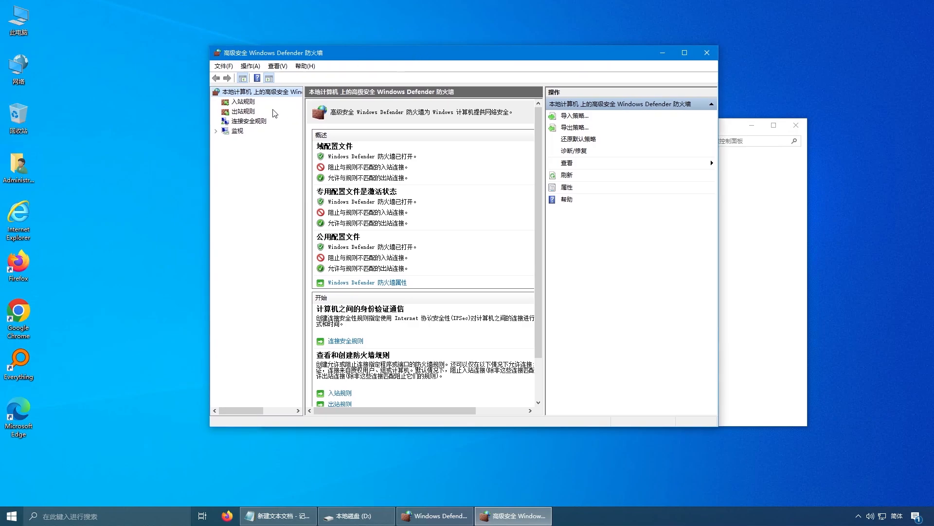
{"action": "left_click", "coordinate": [243, 103]}
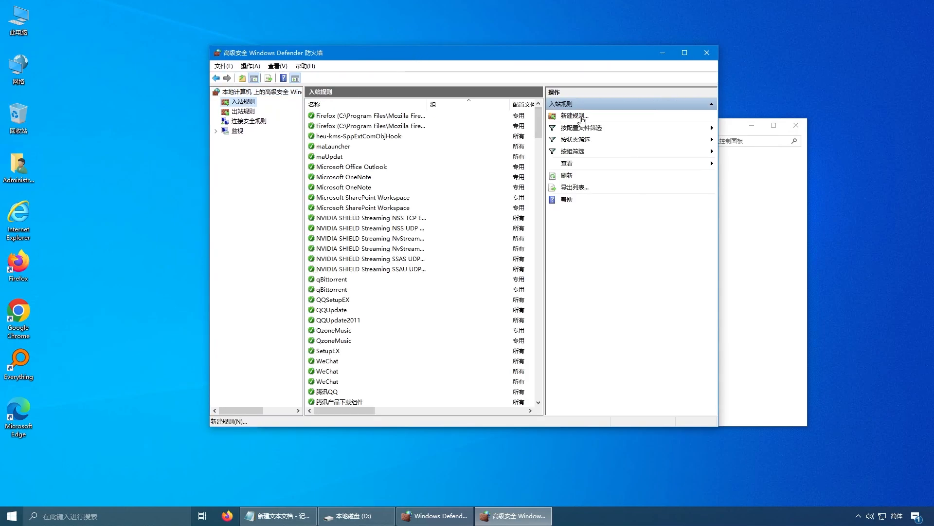
{"action": "left_click", "coordinate": [581, 117]}
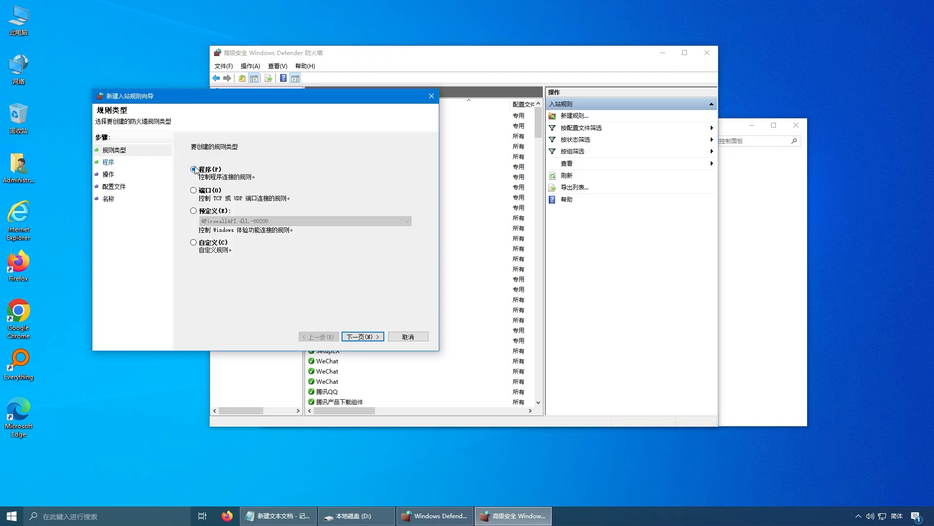
{"action": "left_click", "coordinate": [360, 336]}
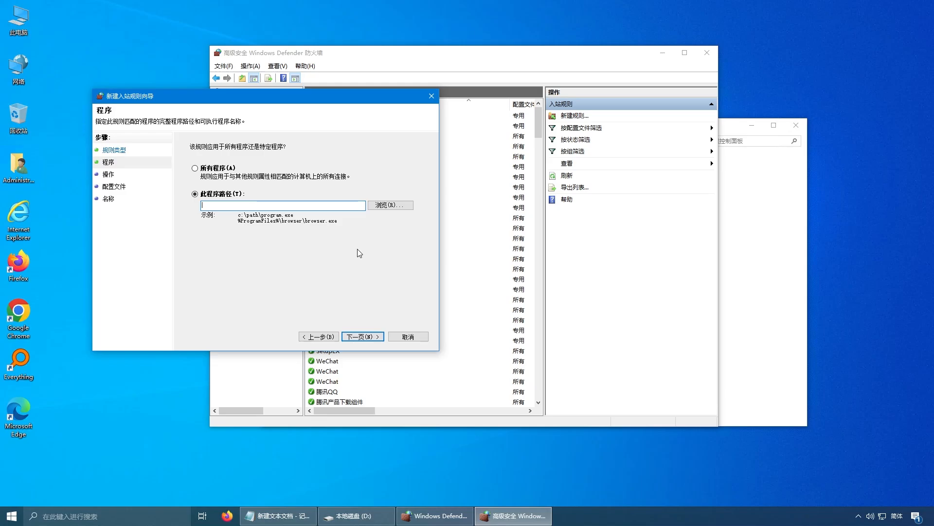
Set the inbound rule's program path to Photoshop.exe in C:\Program Files\Adobe\Adobe Photoshop 2025
{"action": "left_click", "coordinate": [389, 205]}
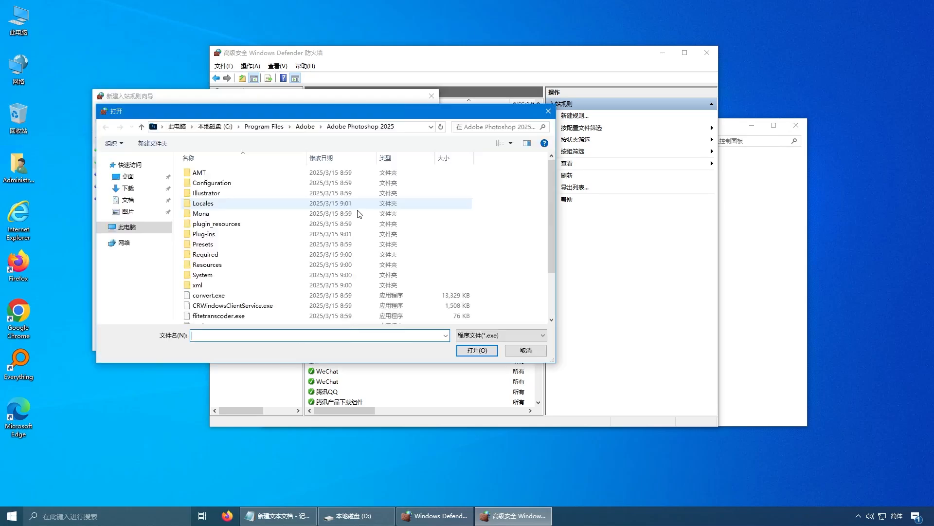
{"action": "left_click", "coordinate": [131, 231]}
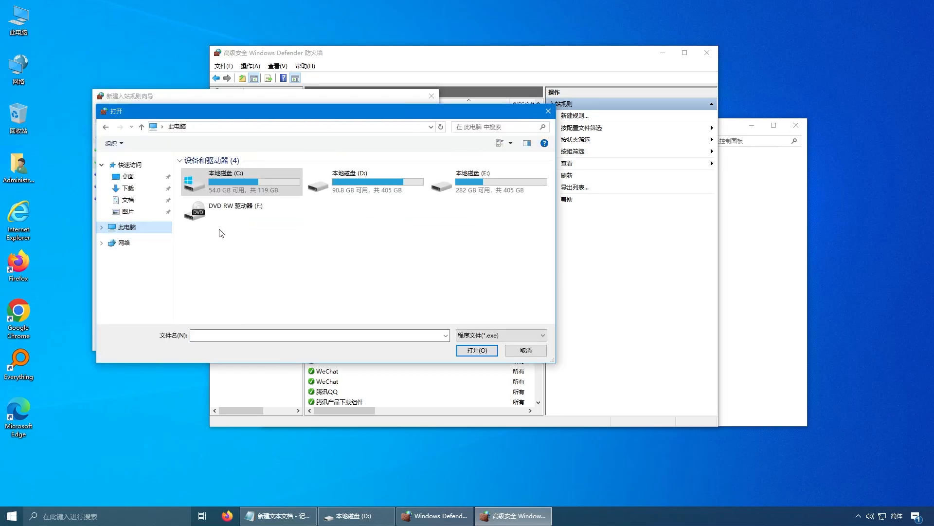
{"action": "double_click", "coordinate": [238, 182]}
{"action": "double_click", "coordinate": [220, 204]}
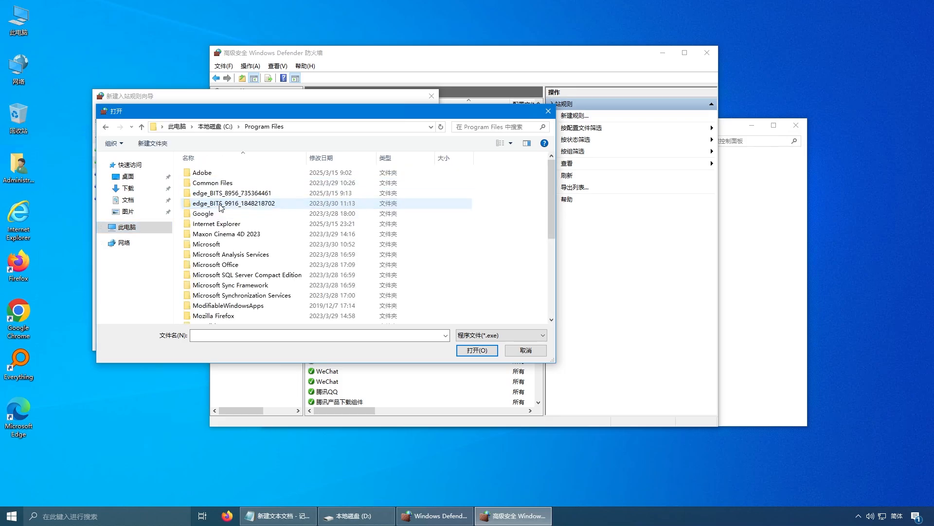
{"action": "double_click", "coordinate": [219, 172]}
{"action": "double_click", "coordinate": [244, 213]}
{"action": "scroll", "coordinate": [378, 230], "scroll_direction": "down", "scroll_amount": 2}
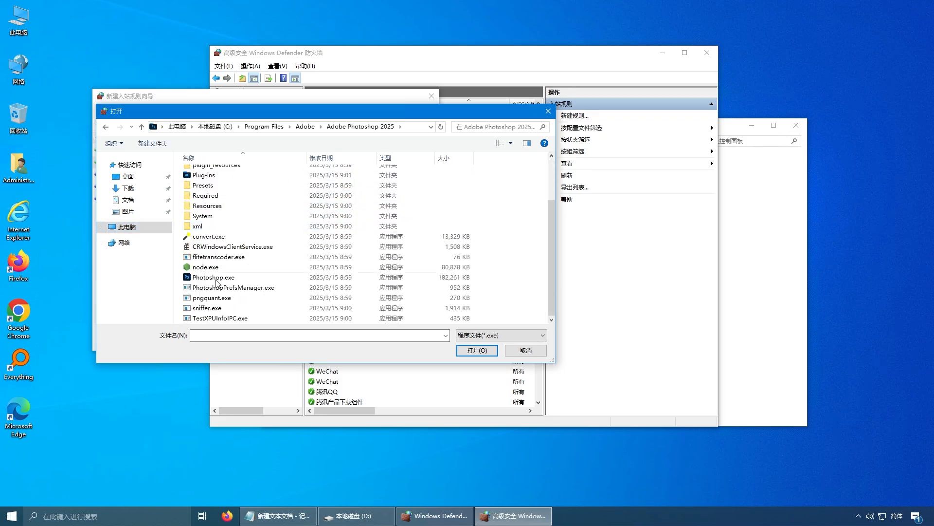
{"action": "left_click", "coordinate": [205, 278]}
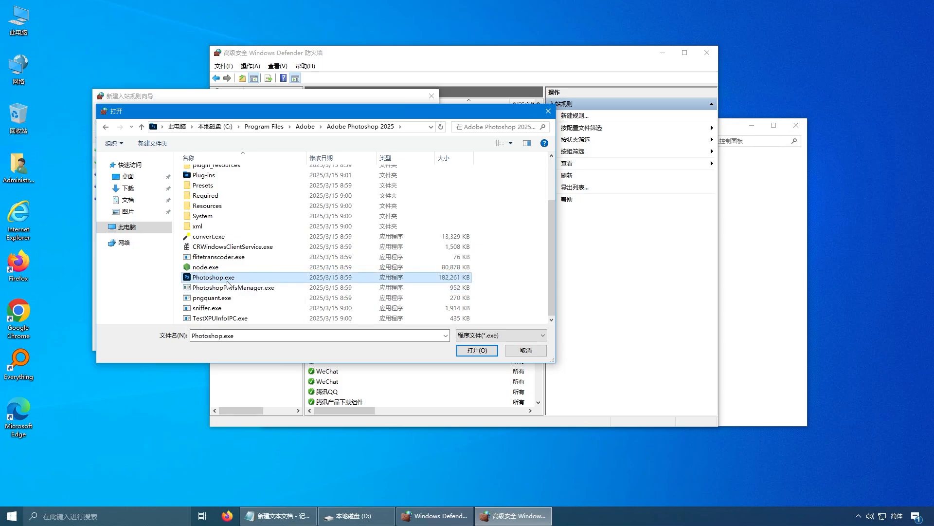
{"action": "left_click", "coordinate": [234, 281]}
{"action": "left_click", "coordinate": [475, 354]}
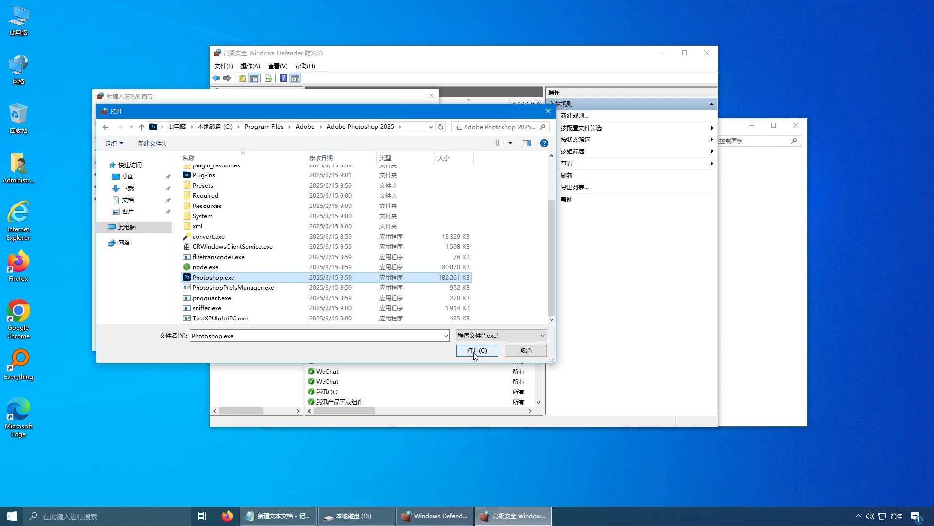
{"action": "left_click", "coordinate": [475, 351]}
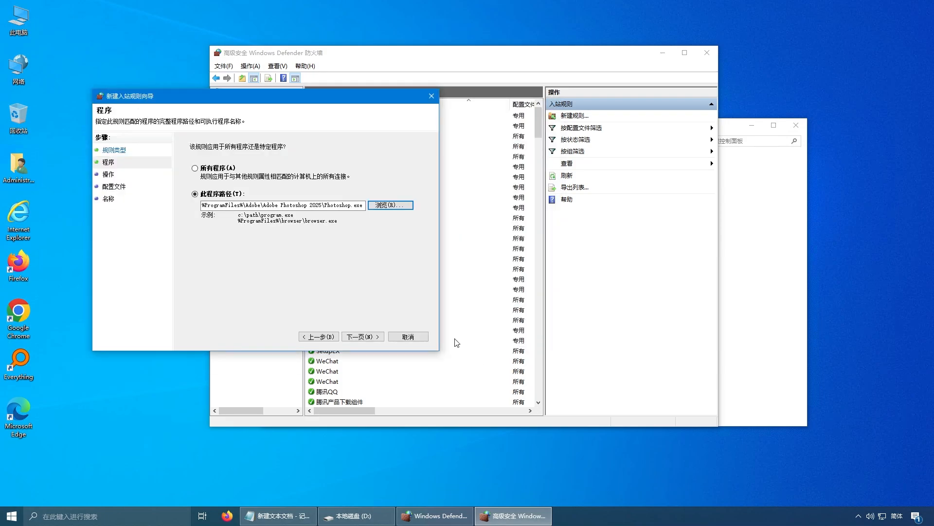
{"action": "left_click", "coordinate": [362, 337]}
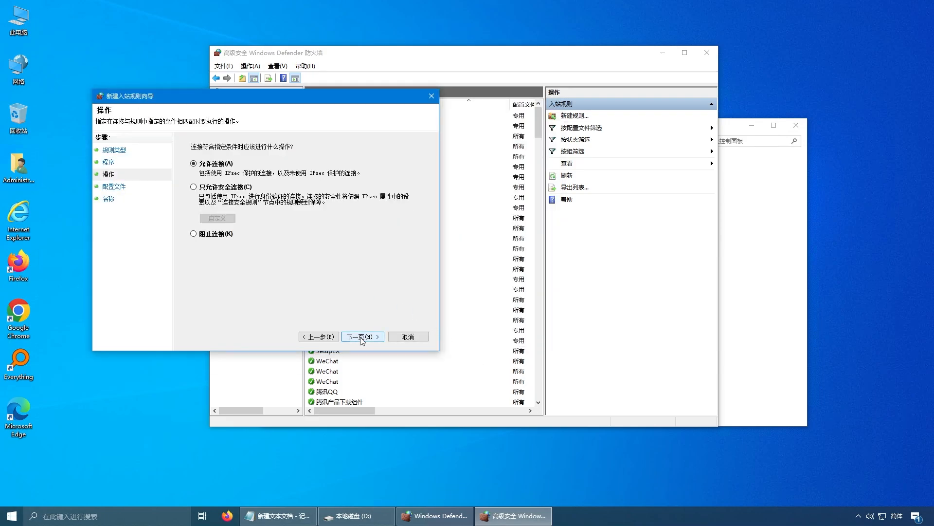
Set the inbound rule to block the connection (阻止连接), keeping the domain, private and public profiles selected
{"action": "left_click", "coordinate": [194, 234]}
{"action": "left_click", "coordinate": [362, 337]}
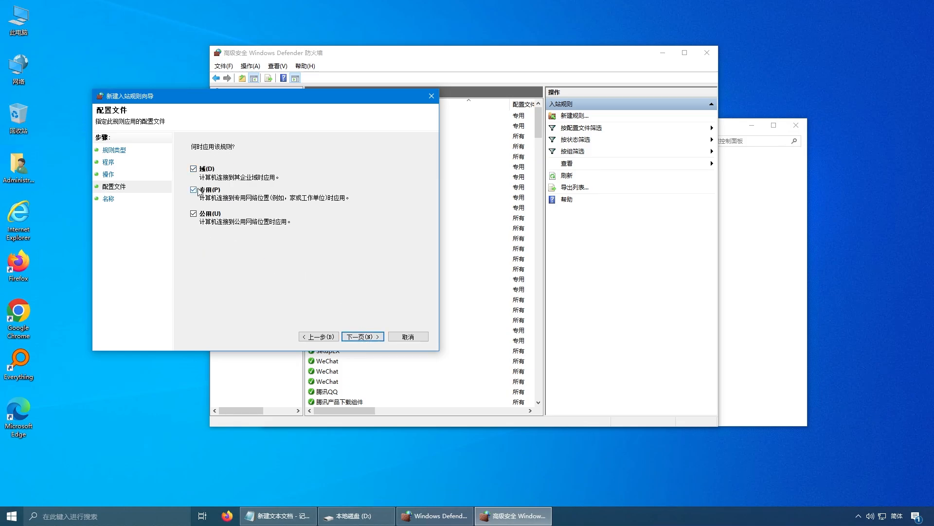
{"action": "left_click", "coordinate": [362, 337]}
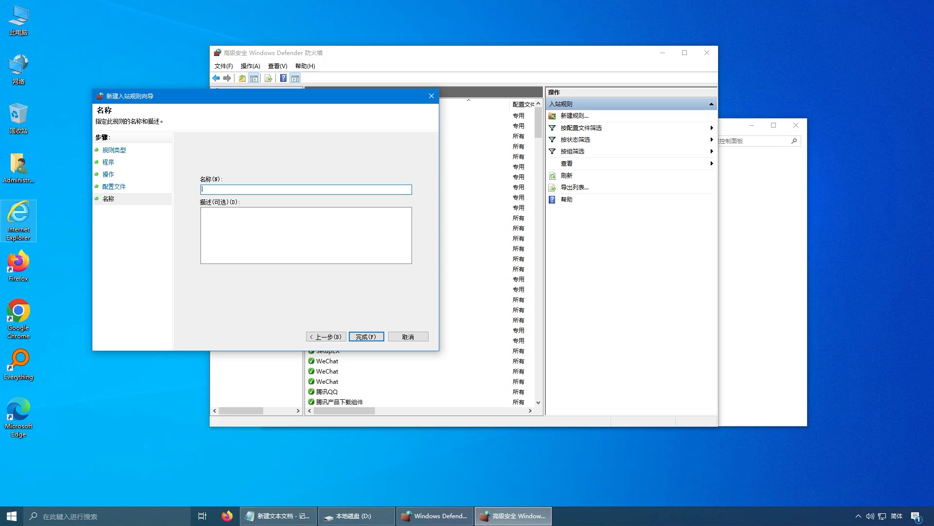
Name the inbound rule "ps2025入站规则", finish it, and return to the advanced firewall rule list
{"action": "right_click", "coordinate": [224, 188]}
{"action": "left_click", "coordinate": [250, 232]}
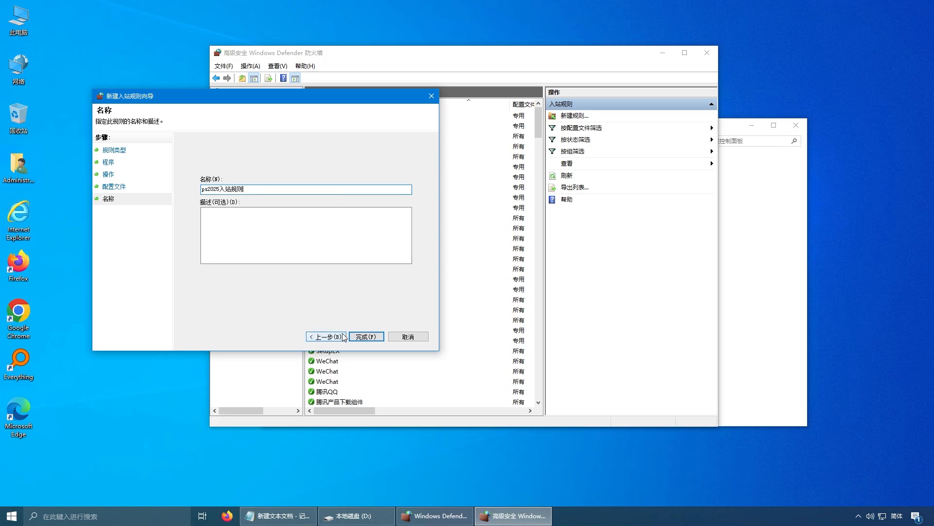
{"action": "left_click", "coordinate": [369, 338]}
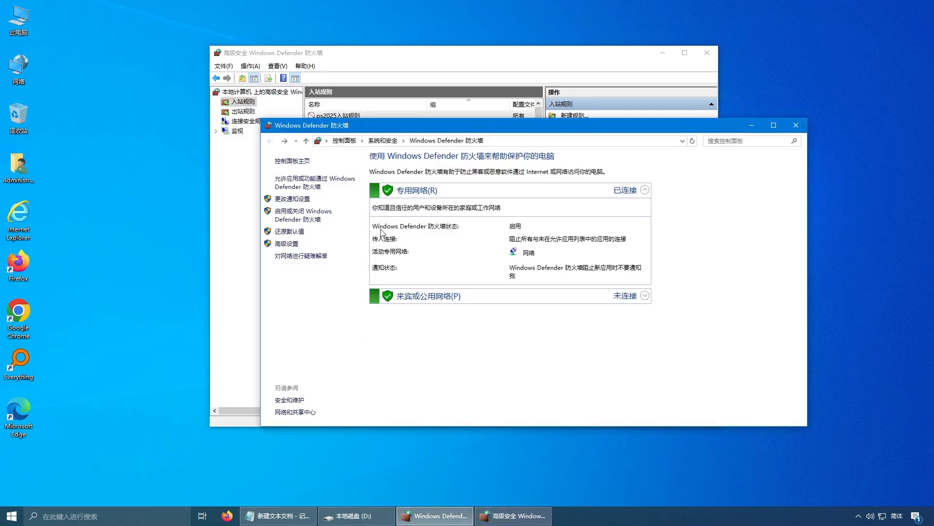
{"action": "left_click", "coordinate": [752, 125]}
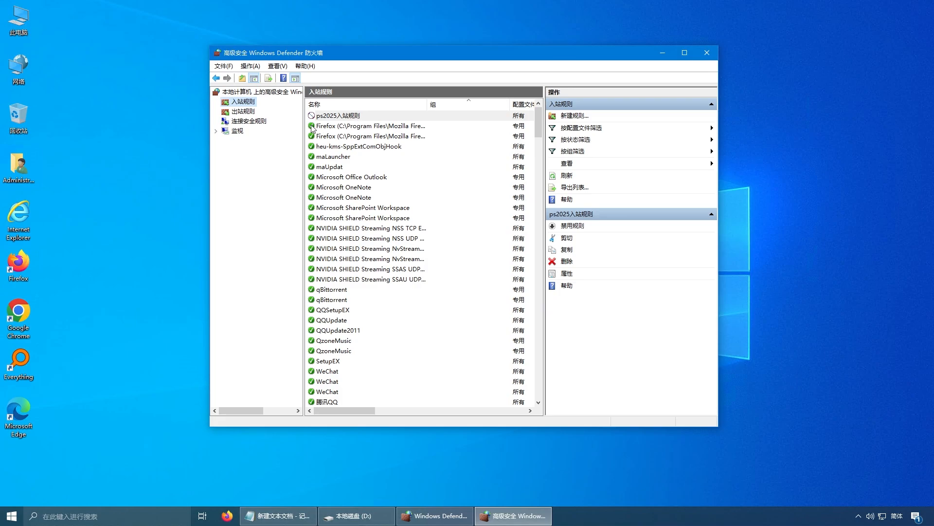
Start a new outbound rule (出站规则) of the program type (程序)
{"action": "left_click", "coordinate": [247, 115]}
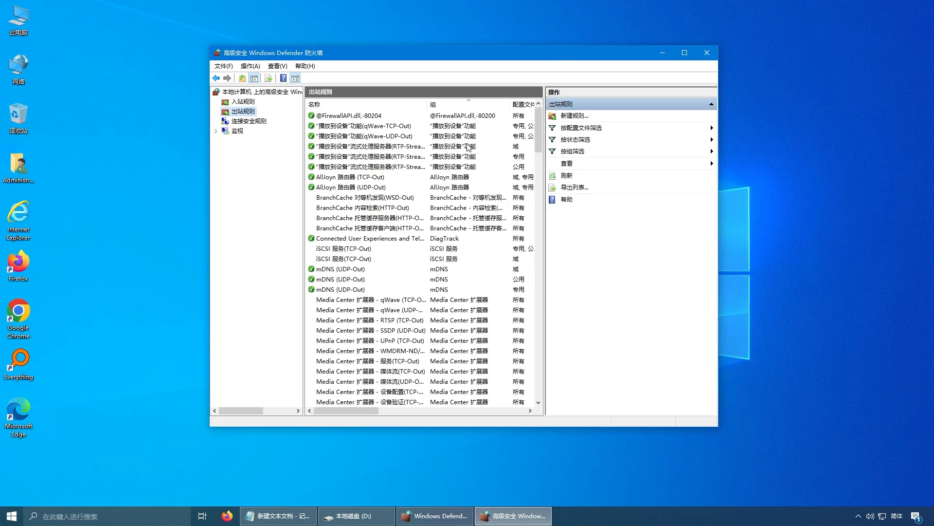
{"action": "left_click", "coordinate": [574, 115]}
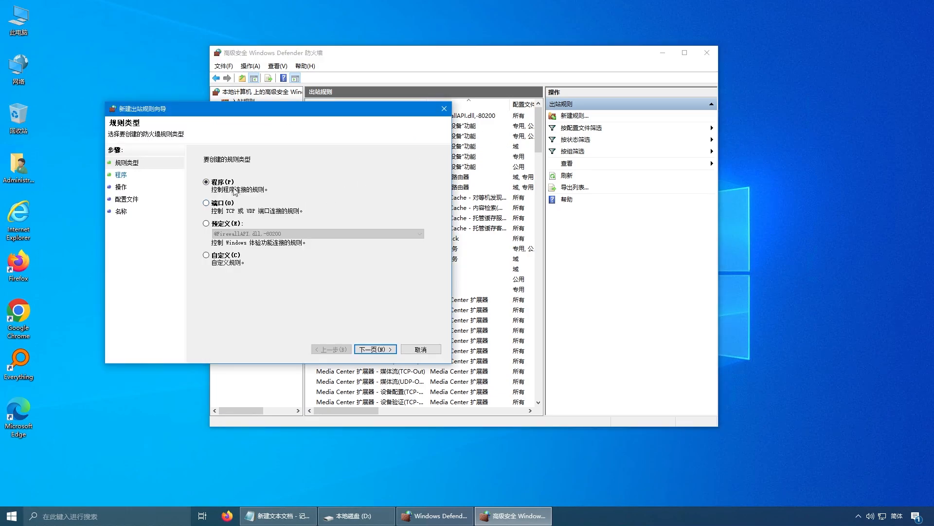
{"action": "left_click", "coordinate": [376, 350]}
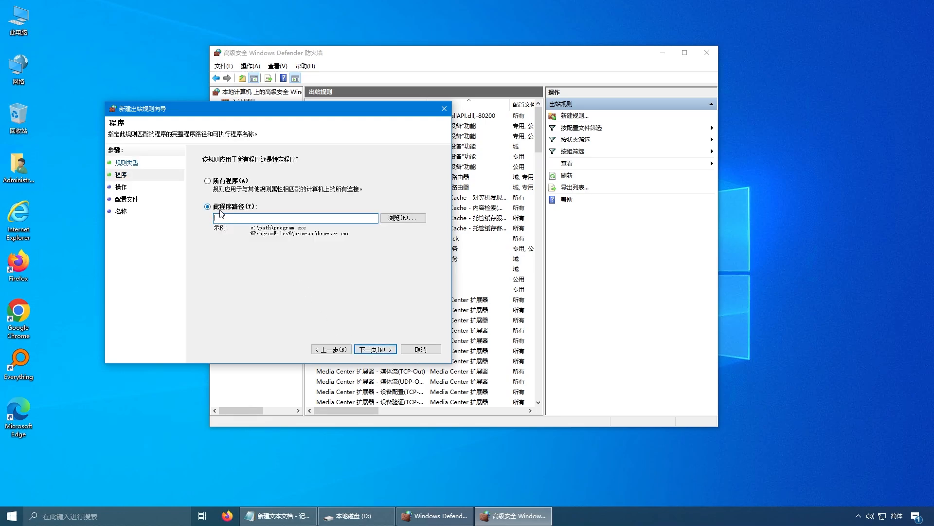
Set the outbound rule's program path to Photoshop.exe in C:\Program Files\Adobe\Adobe Photoshop 2025
{"action": "left_click", "coordinate": [404, 218]}
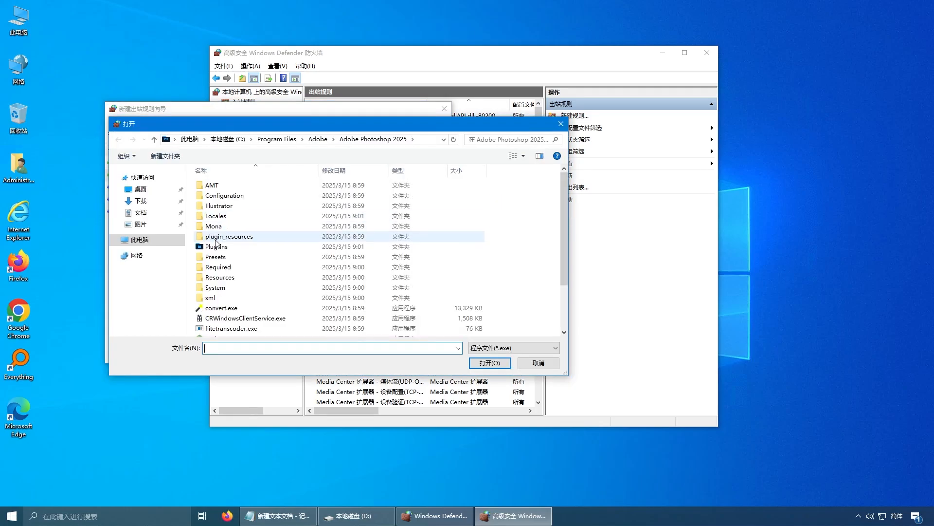
{"action": "left_click", "coordinate": [138, 241]}
{"action": "double_click", "coordinate": [246, 187]}
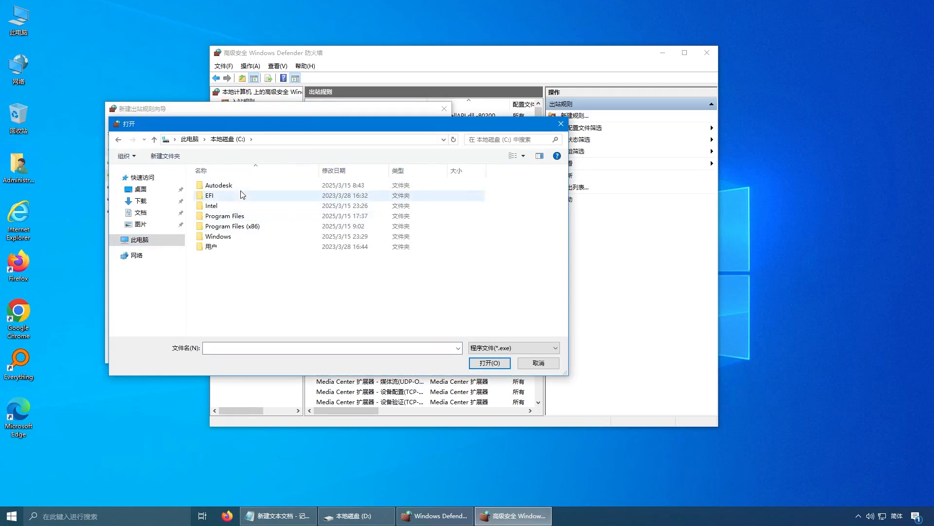
{"action": "double_click", "coordinate": [238, 218]}
{"action": "double_click", "coordinate": [232, 189]}
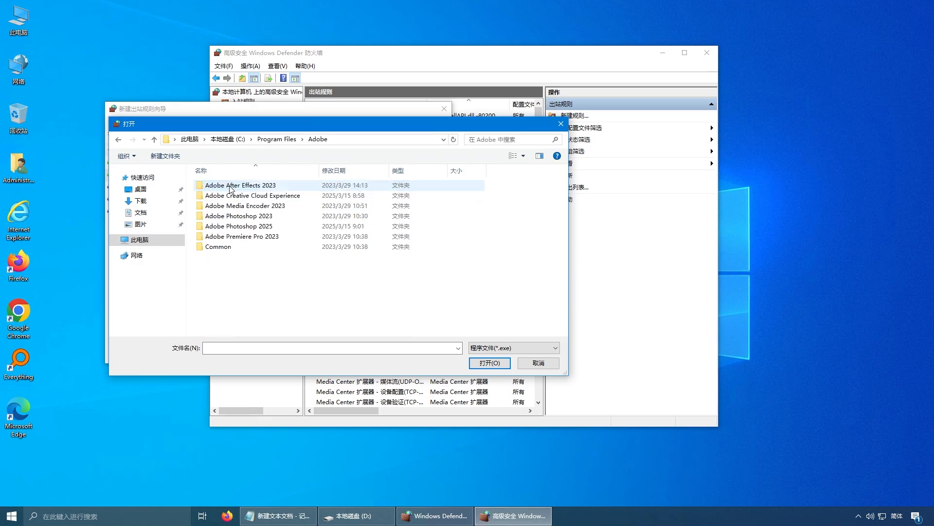
{"action": "double_click", "coordinate": [257, 227]}
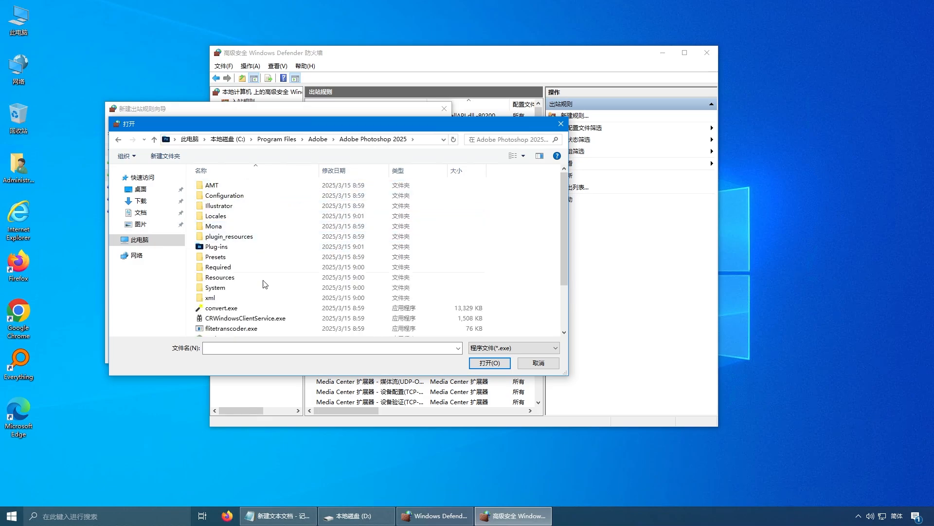
{"action": "scroll", "coordinate": [265, 287], "scroll_direction": "down", "scroll_amount": 2}
{"action": "left_click", "coordinate": [238, 291]}
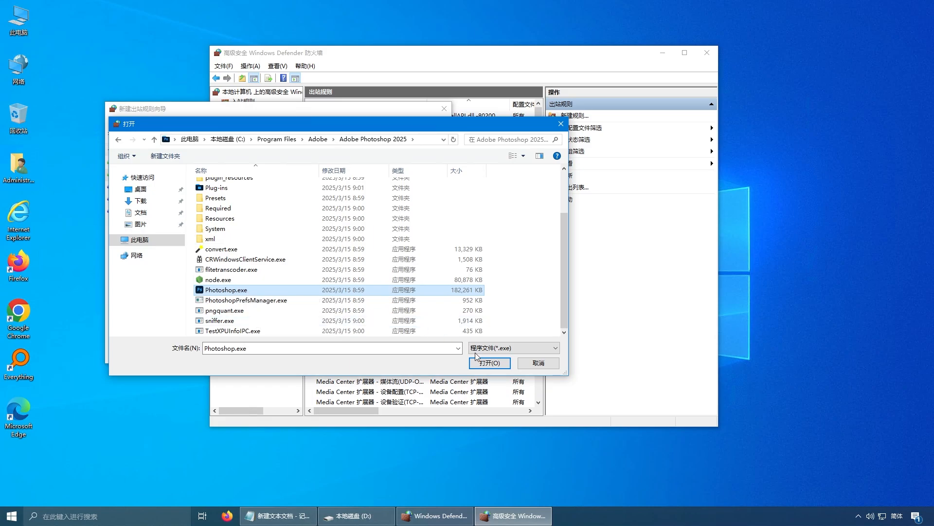
{"action": "left_click", "coordinate": [489, 363]}
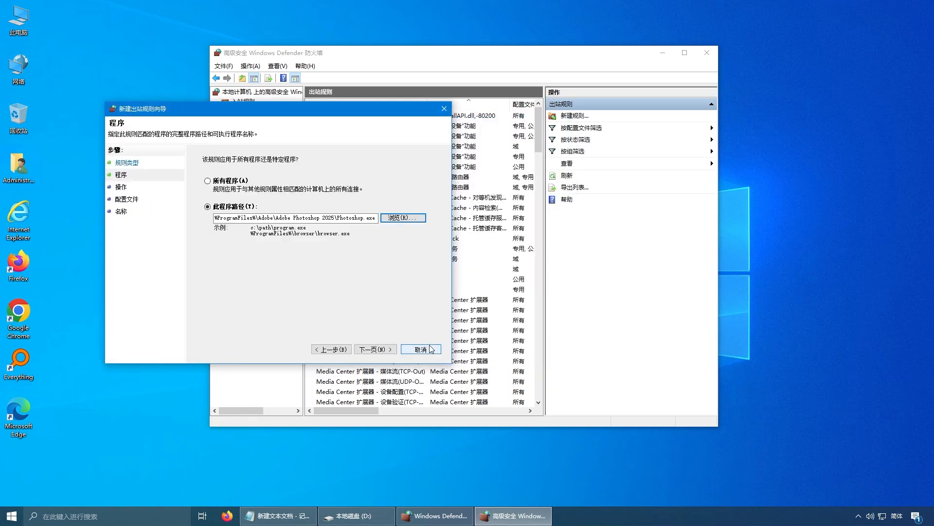
Set the outbound rule to block the connection (阻止连接), keeping the domain, private and public profiles selected
{"action": "left_click", "coordinate": [375, 350]}
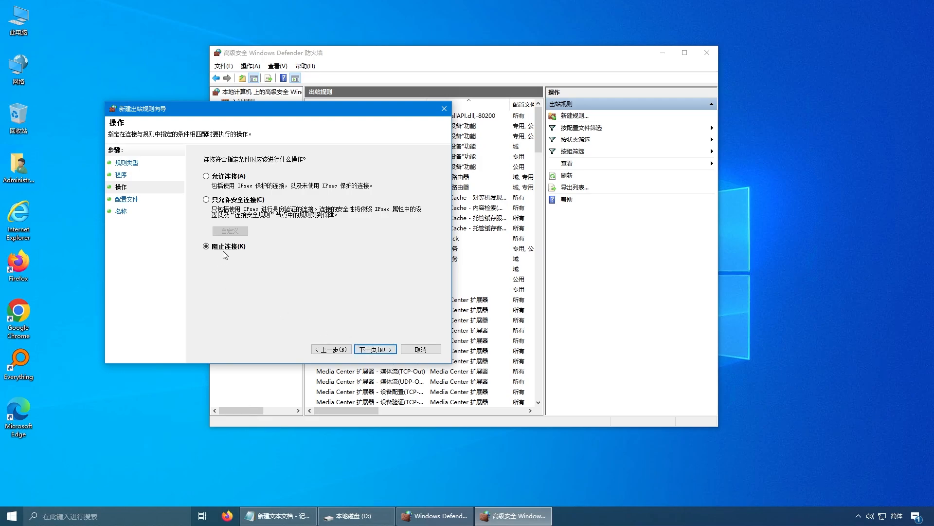
{"action": "left_click", "coordinate": [380, 349]}
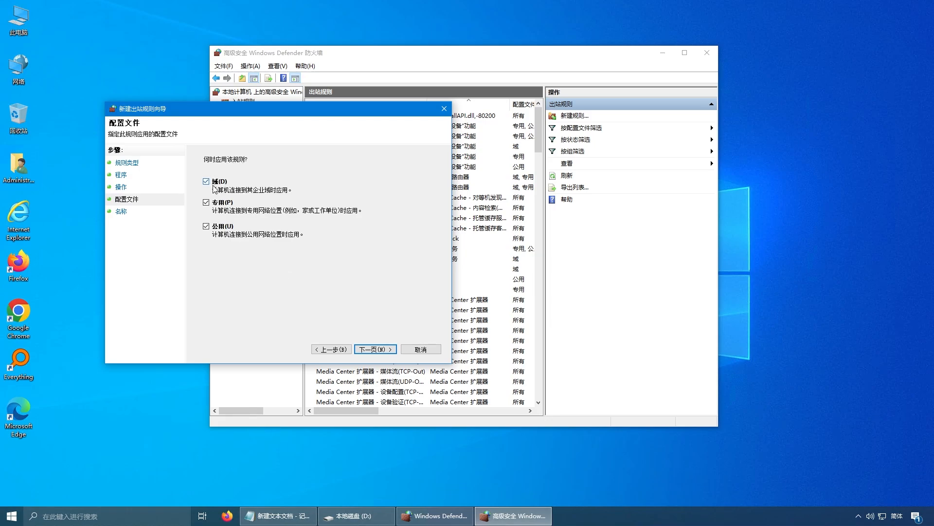
{"action": "left_click", "coordinate": [374, 348]}
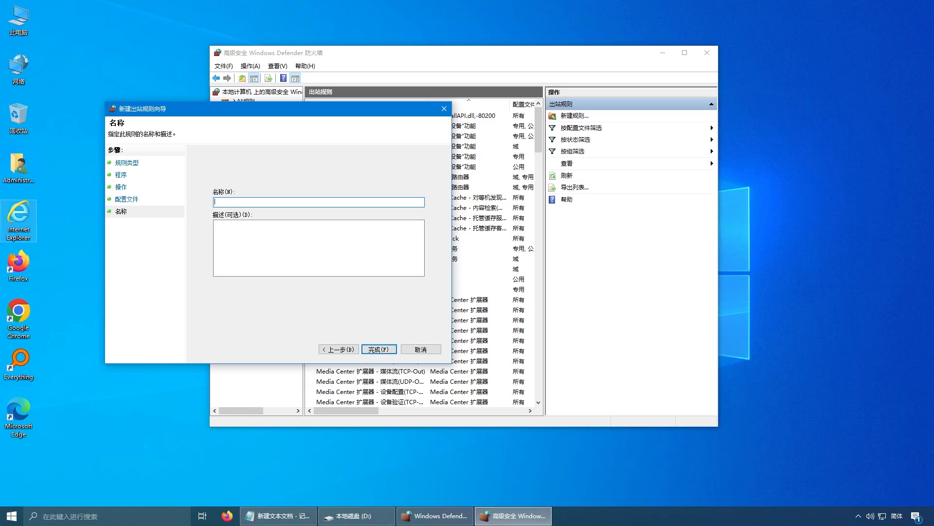
Name the outbound rule "ps2025出站规则", finish it, and close the advanced firewall window
{"action": "right_click", "coordinate": [247, 204]}
{"action": "left_click", "coordinate": [273, 250]}
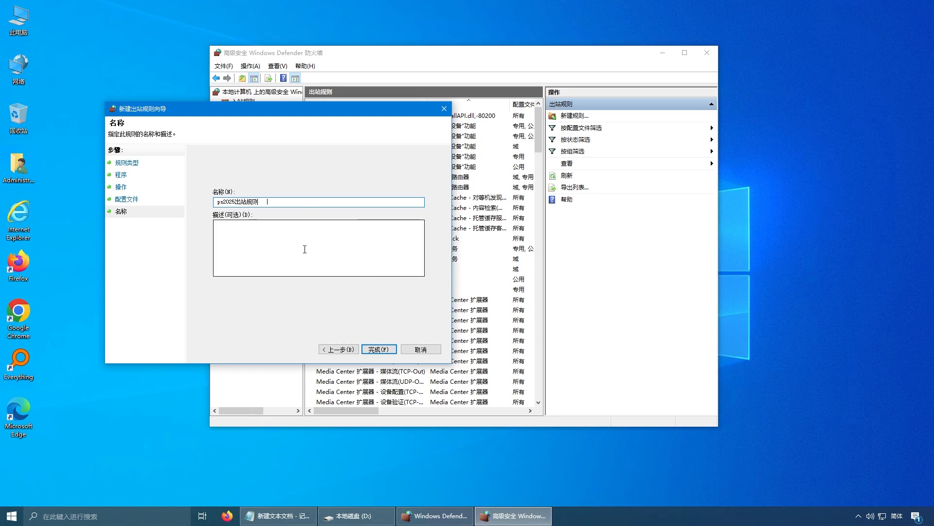
{"action": "left_click", "coordinate": [379, 350]}
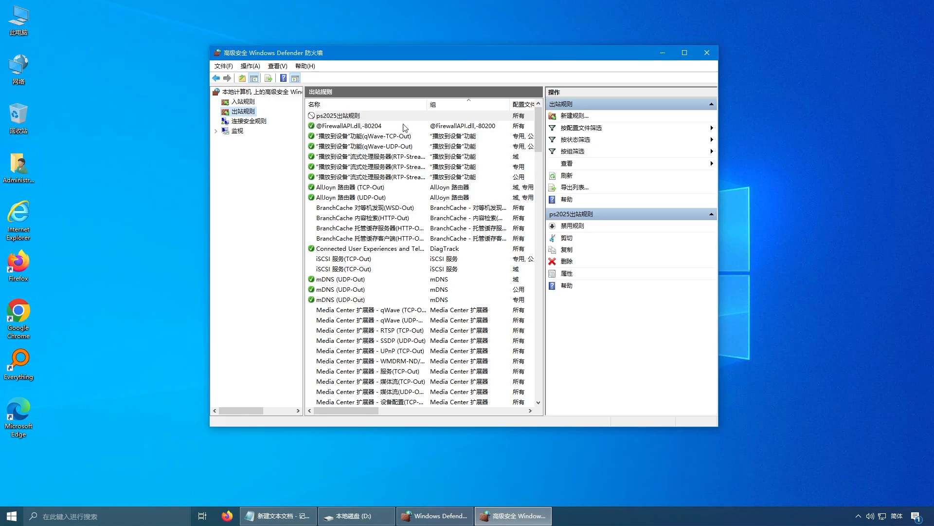
{"action": "key", "text": "alt+F4"}
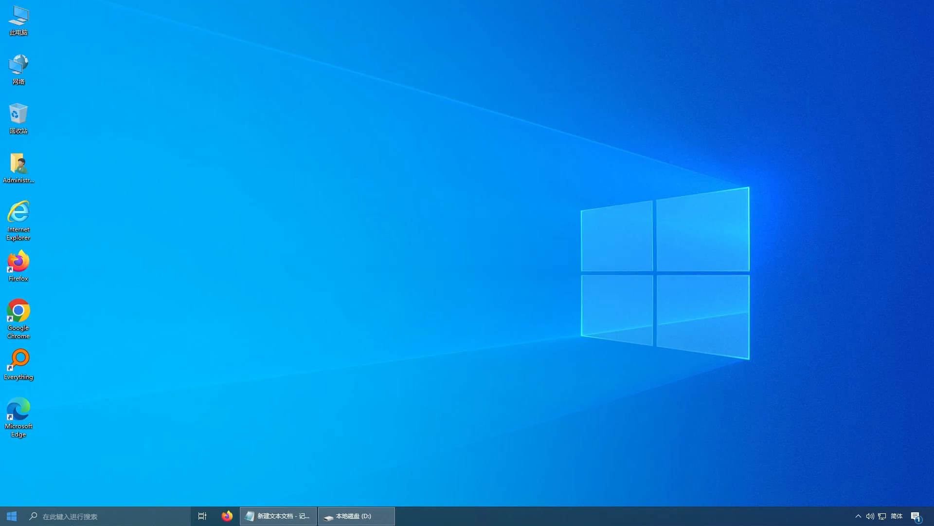
Search Windows for "Windows Defender 防火墙" and open the firewall control panel
{"action": "left_click", "coordinate": [92, 516]}
{"action": "right_click", "coordinate": [92, 516]}
{"action": "left_click", "coordinate": [91, 506]}
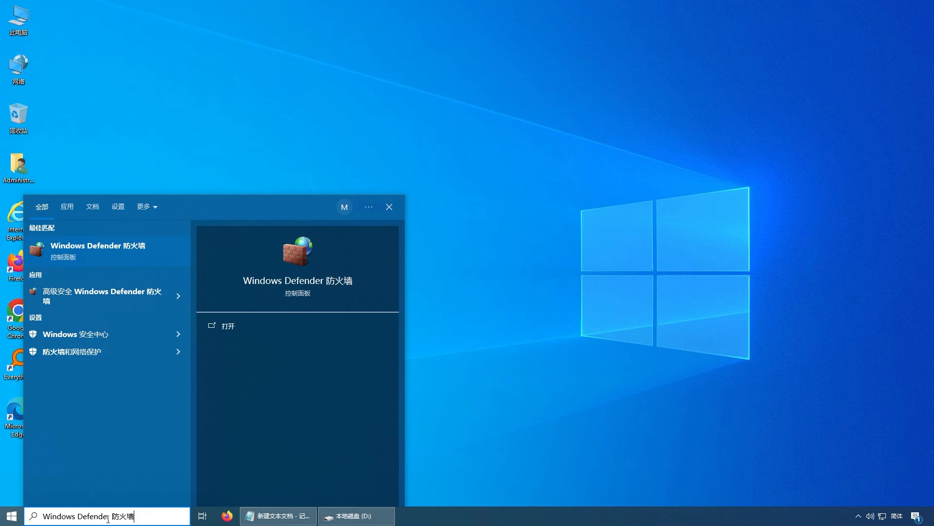
{"action": "left_click", "coordinate": [111, 249]}
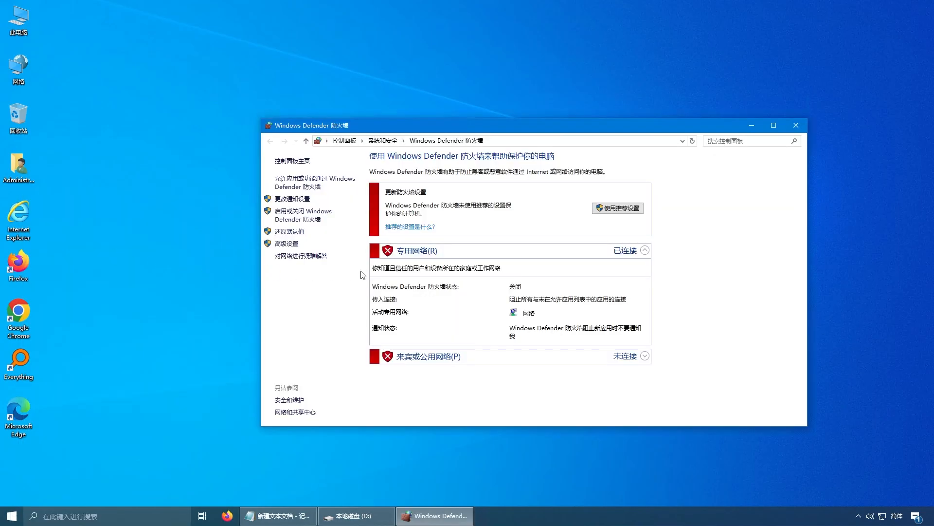
Enable Windows Defender Firewall for both private and public networks, apply the settings, and close the window
{"action": "left_click", "coordinate": [303, 218]}
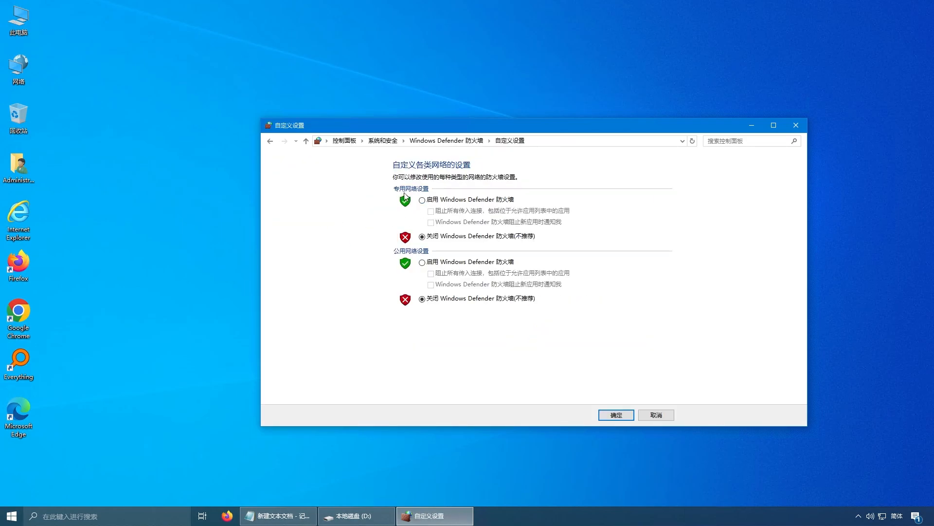
{"action": "left_click", "coordinate": [422, 200]}
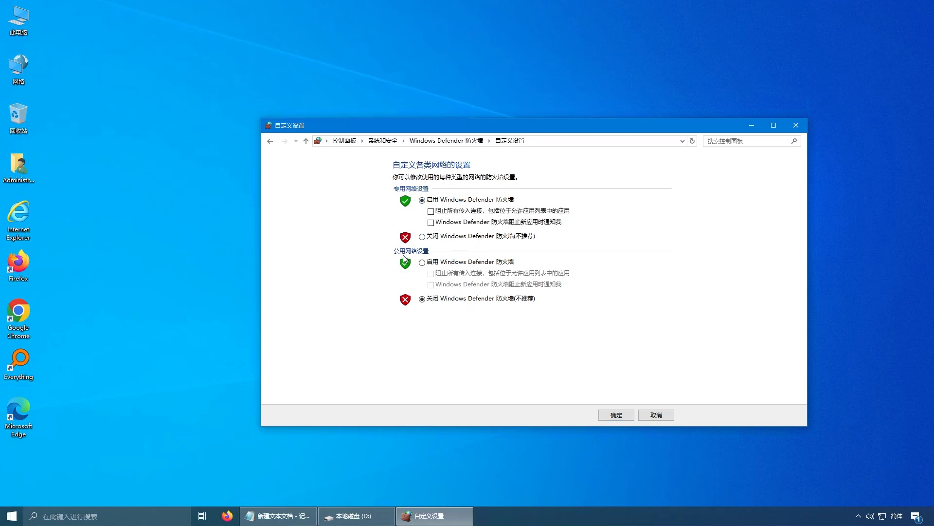
{"action": "left_click", "coordinate": [425, 264]}
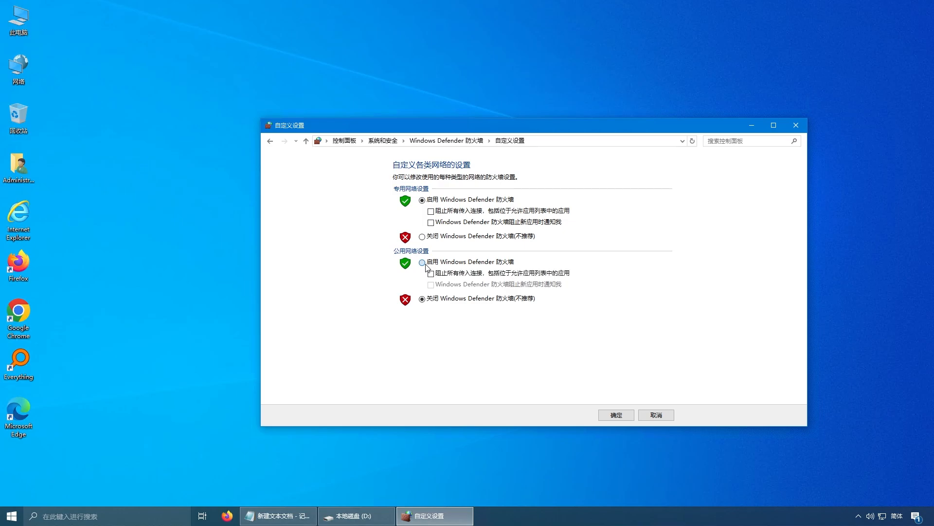
{"action": "left_click", "coordinate": [615, 416]}
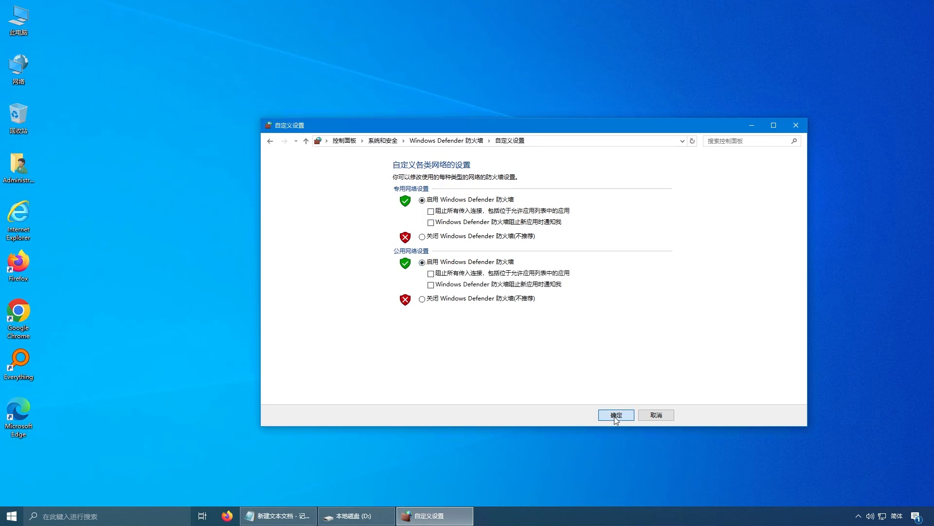
{"action": "left_click", "coordinate": [797, 127]}
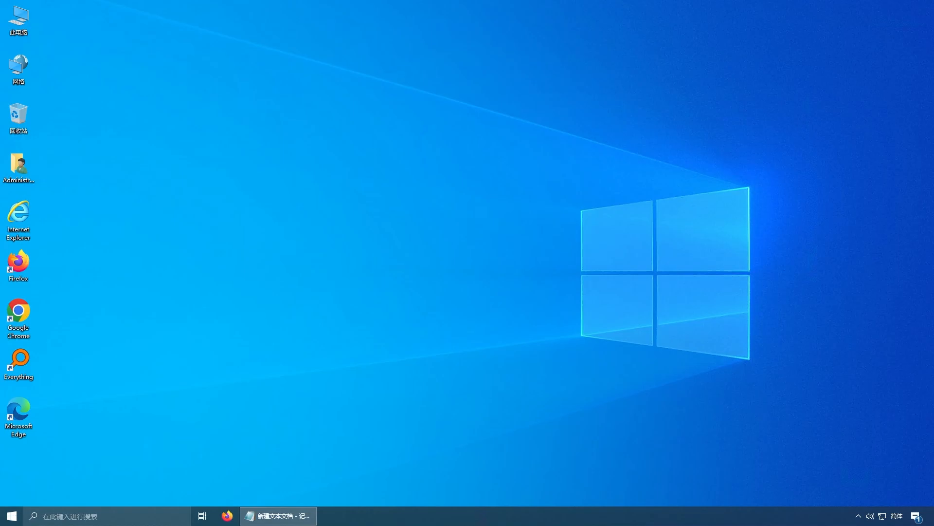
Open the folder C:\Program Files\Adobe in File Explorer
{"action": "double_click", "coordinate": [26, 22]}
{"action": "left_click", "coordinate": [363, 93]}
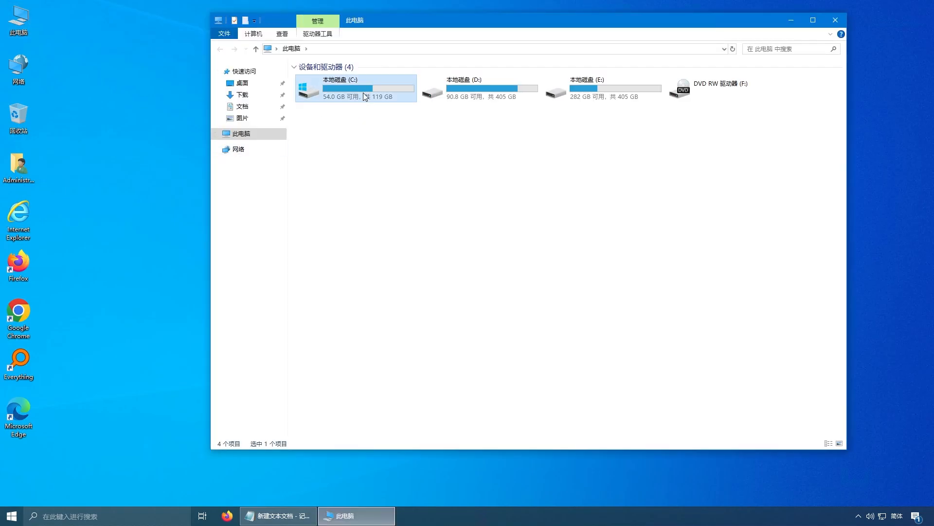
{"action": "double_click", "coordinate": [363, 93]}
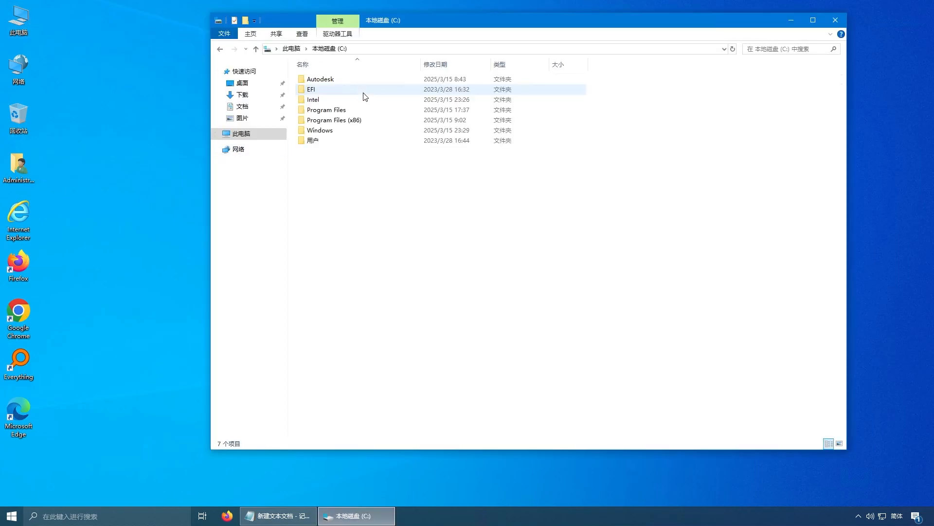
{"action": "double_click", "coordinate": [342, 112]}
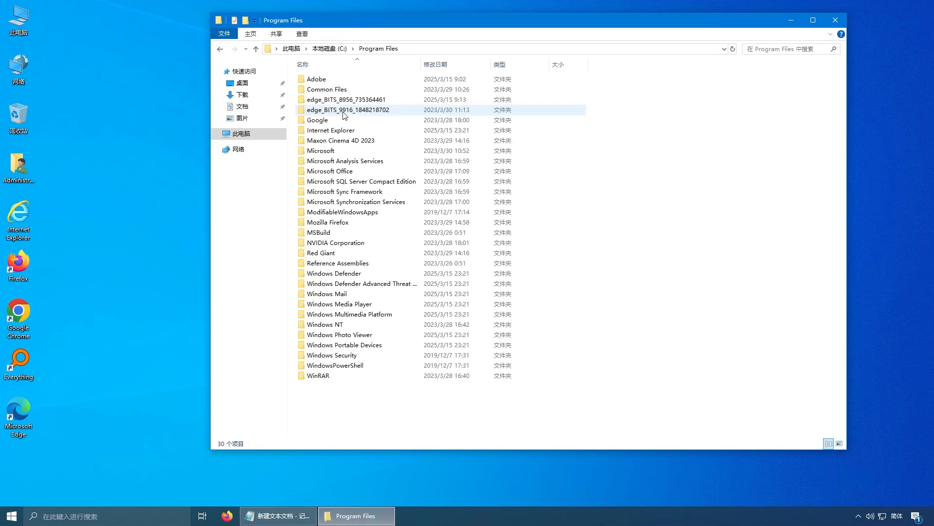
{"action": "double_click", "coordinate": [325, 80]}
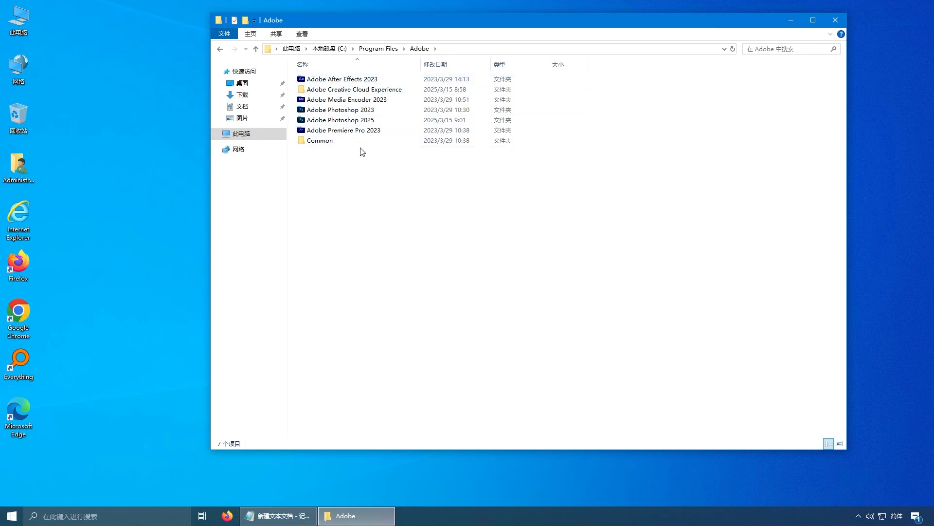
Copy the full path of the Adobe folder
{"action": "left_click", "coordinate": [428, 49]}
{"action": "key", "text": "super+c"}
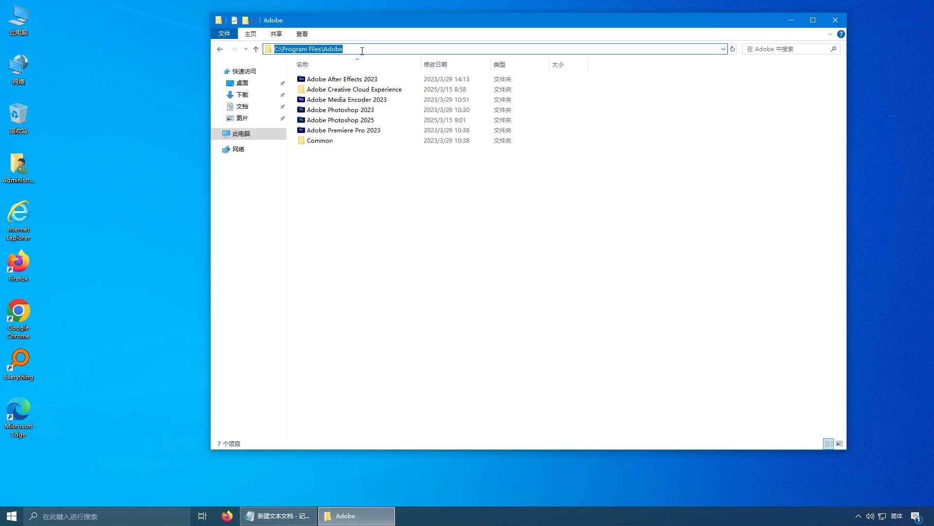
{"action": "right_click", "coordinate": [339, 50]}
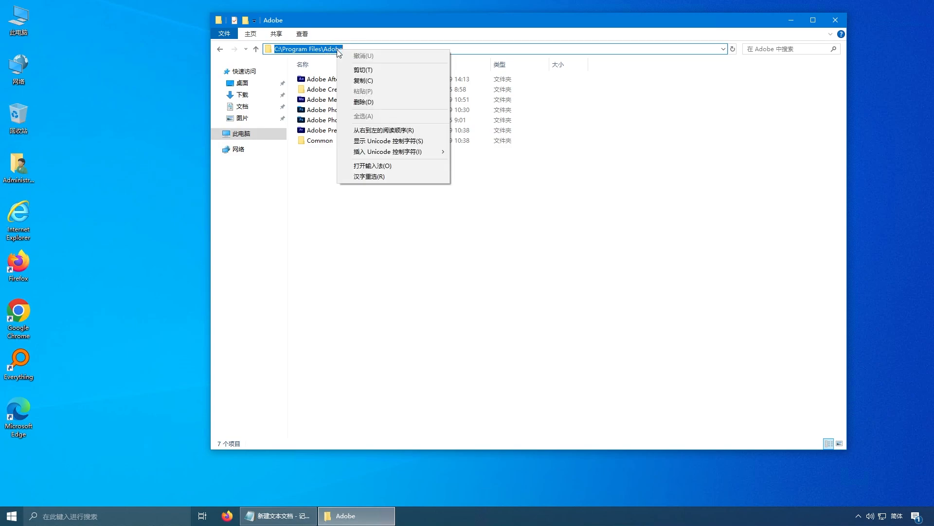
{"action": "left_click", "coordinate": [363, 82]}
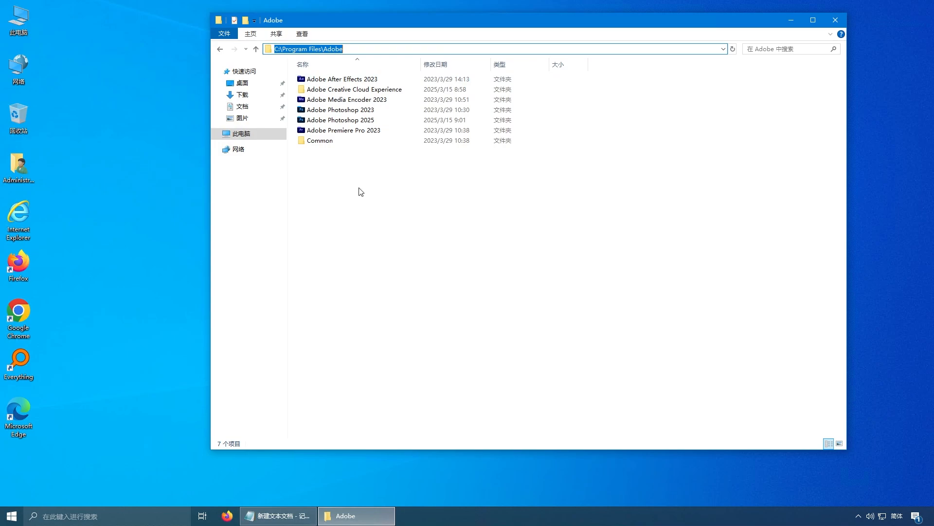
Open Everything and search with the copied folder path for "C:\Program Files\Adobe\ *.exe"
{"action": "double_click", "coordinate": [20, 363]}
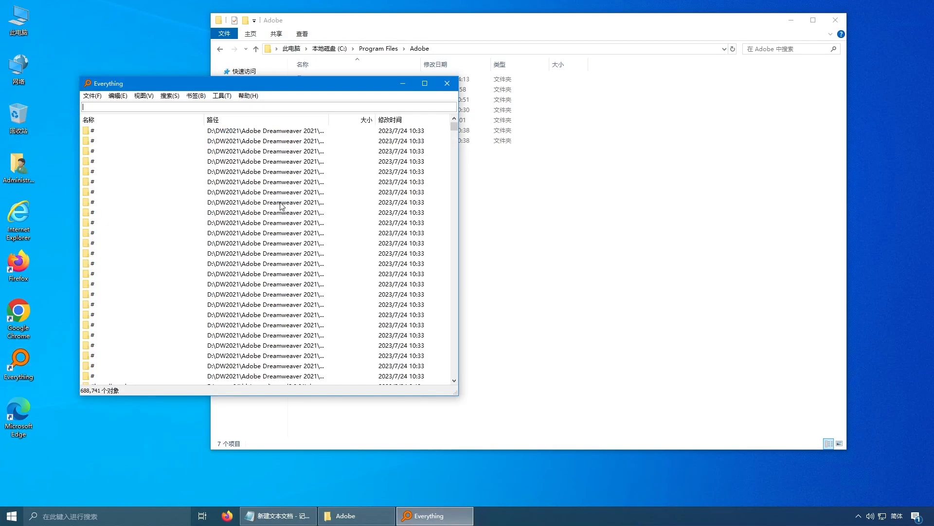
{"action": "left_click_drag", "start_coordinate": [290, 83], "coordinate": [427, 114]}
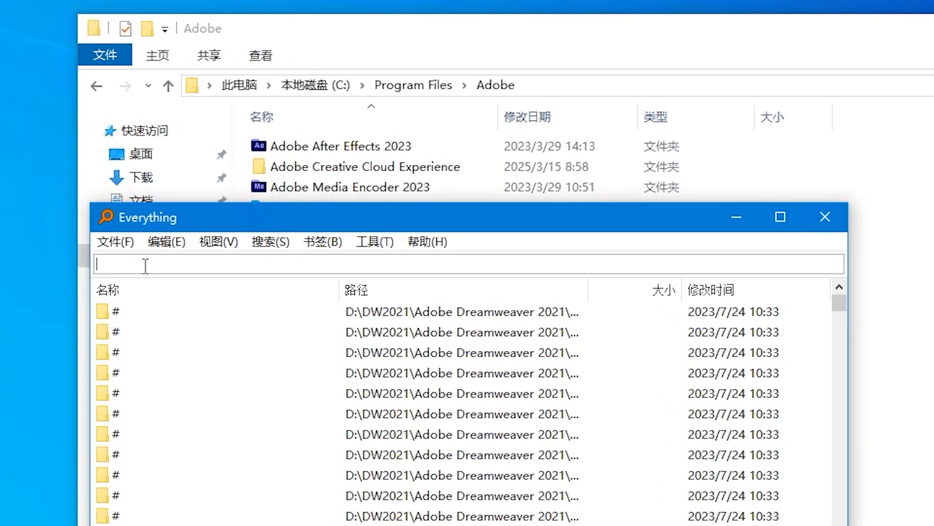
{"action": "right_click", "coordinate": [243, 139]}
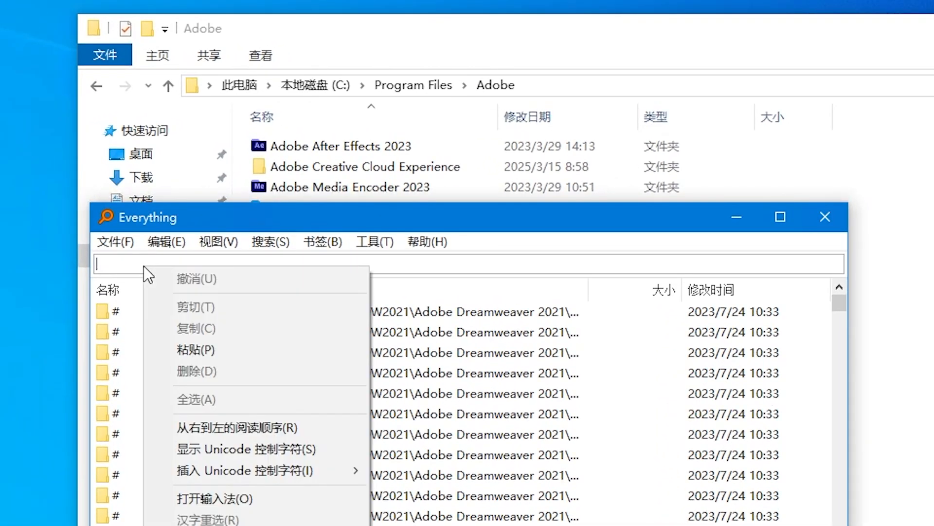
{"action": "left_click", "coordinate": [194, 351]}
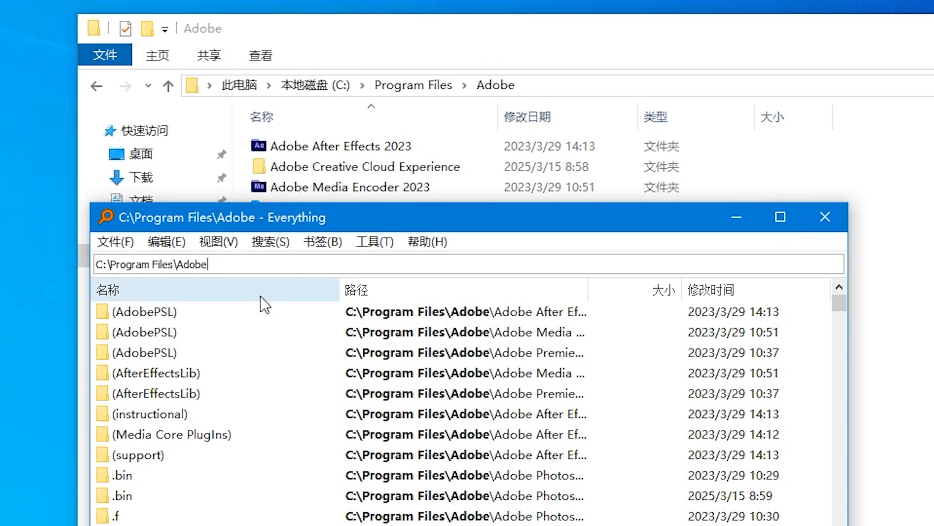
{"action": "type", "text": "\\"}
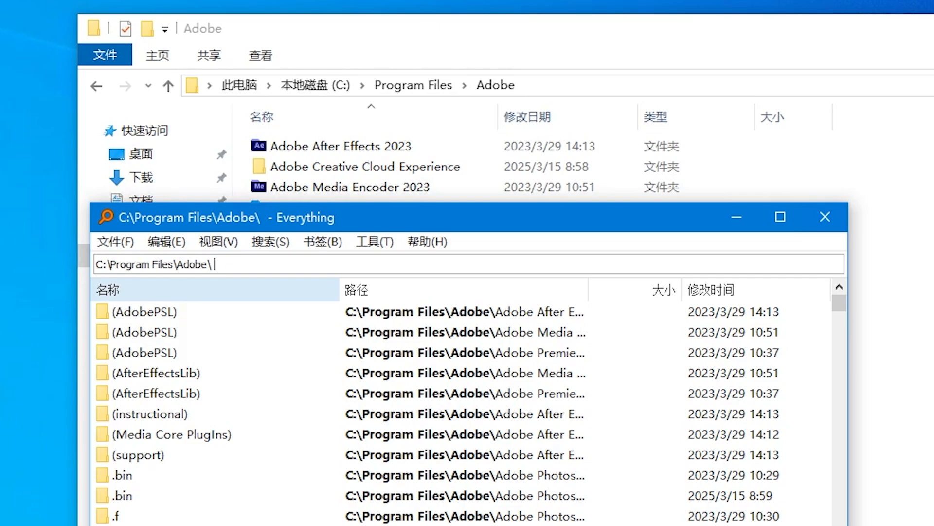
{"action": "type", "text": "*"}
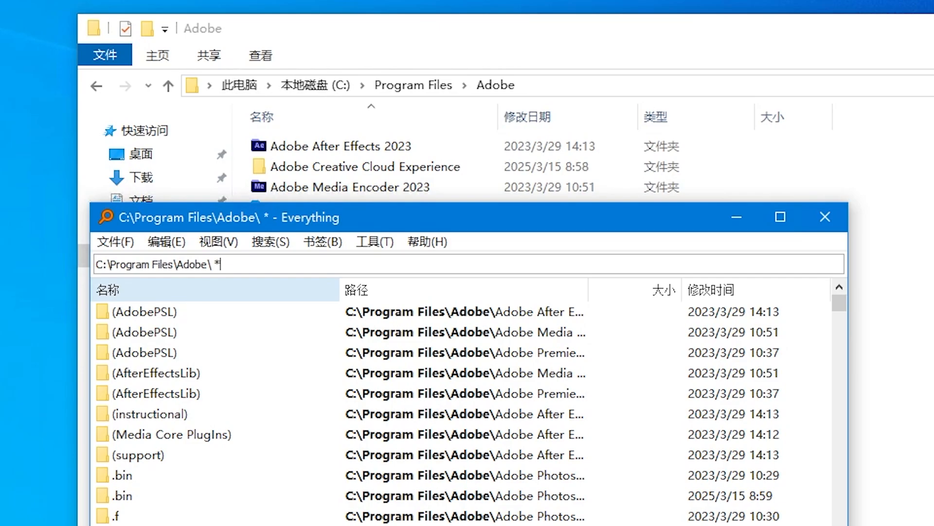
{"action": "type", "text": ".exe"}
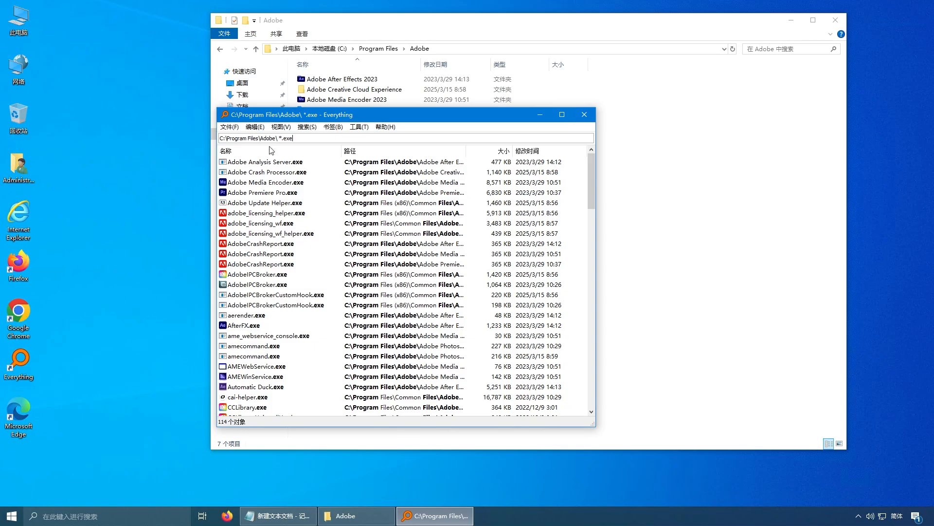
Select all the Adobe executables in the Everything search results and minimize the Adobe folder window
{"action": "left_click", "coordinate": [255, 127]}
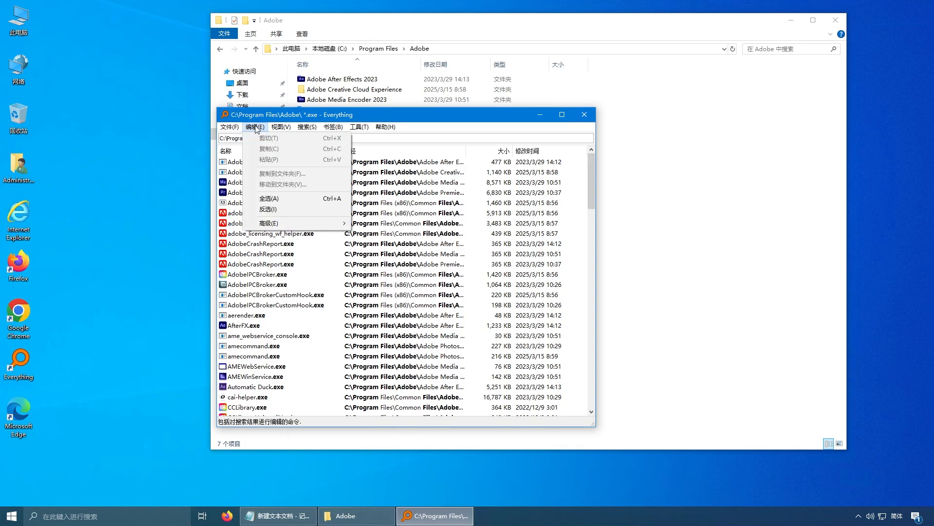
{"action": "left_click", "coordinate": [276, 198]}
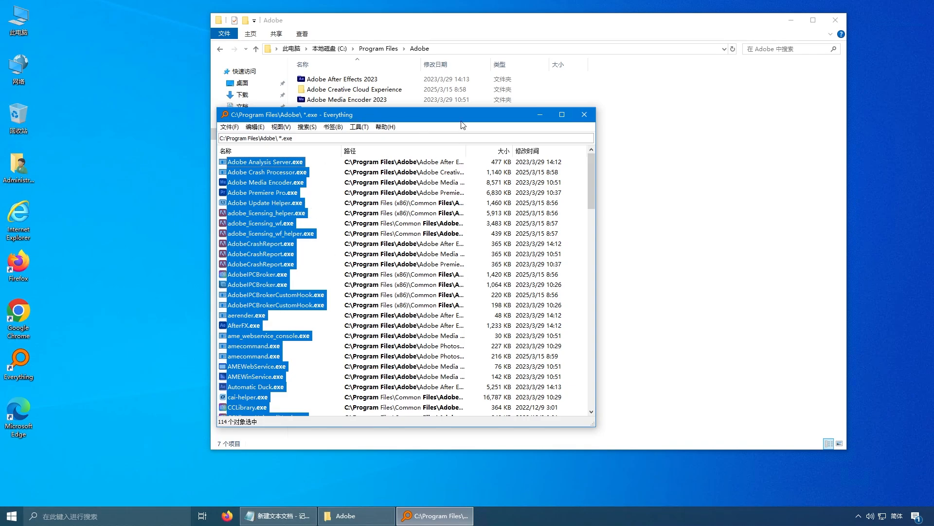
{"action": "left_click_drag", "start_coordinate": [460, 117], "coordinate": [429, 114]}
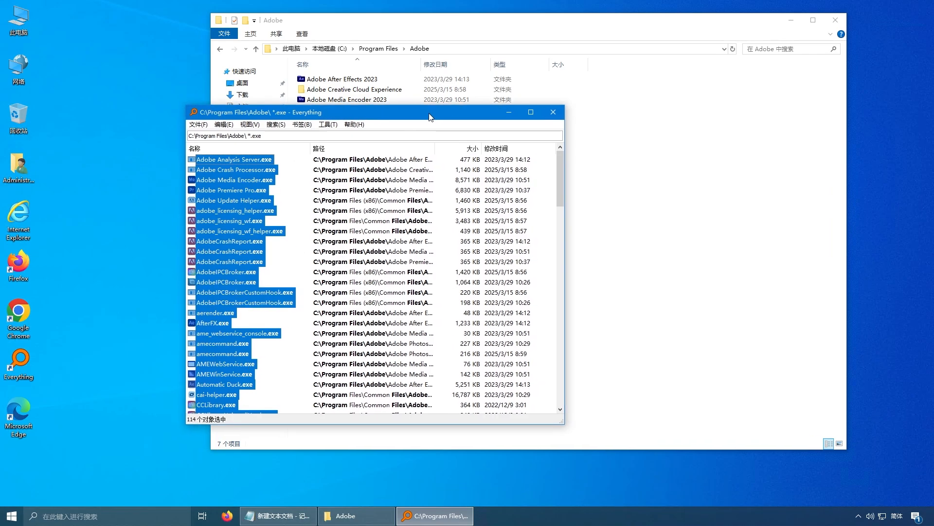
{"action": "left_click", "coordinate": [789, 19]}
{"action": "mouse_move", "coordinate": [353, 514]}
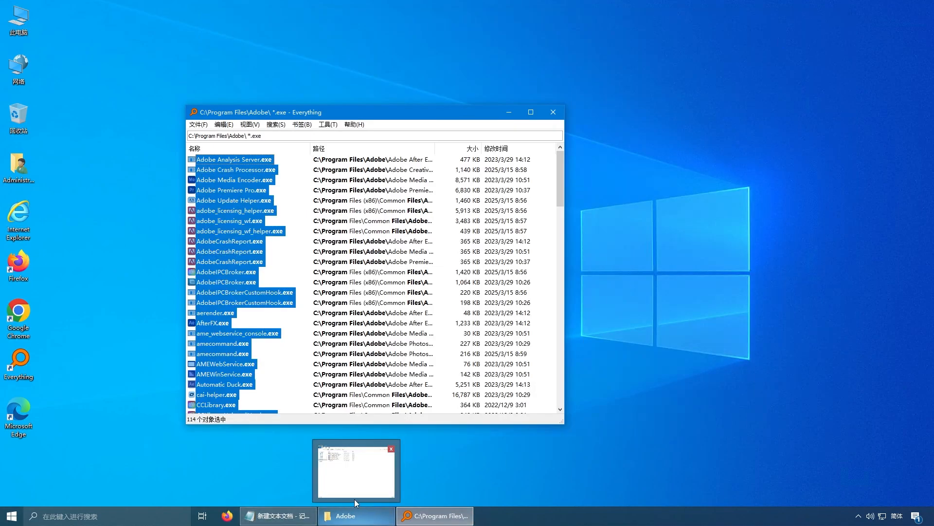
Run Fab_x64.exe as administrator from the folder Firewall App Blocker (Fab) 1.9 on drive D
{"action": "double_click", "coordinate": [18, 20]}
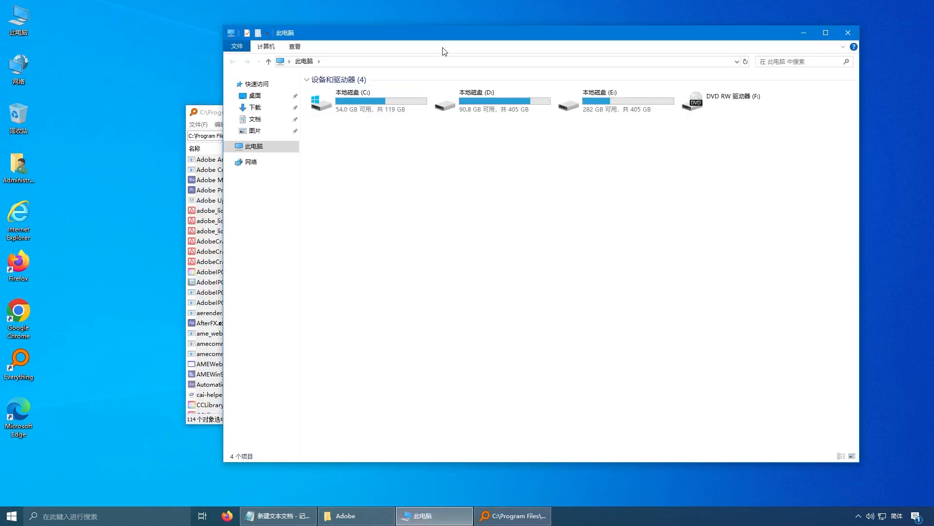
{"action": "double_click", "coordinate": [521, 104]}
{"action": "left_click_drag", "start_coordinate": [476, 36], "coordinate": [630, 59]}
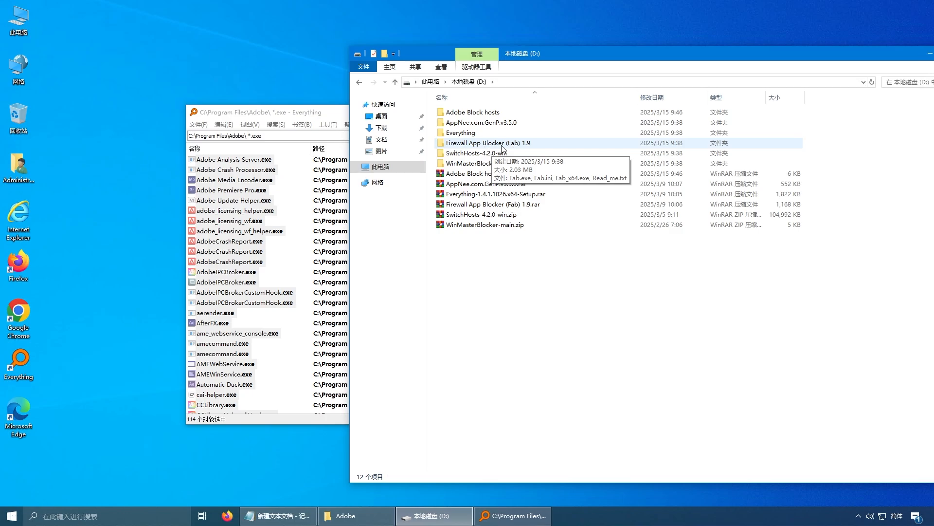
{"action": "double_click", "coordinate": [518, 143]}
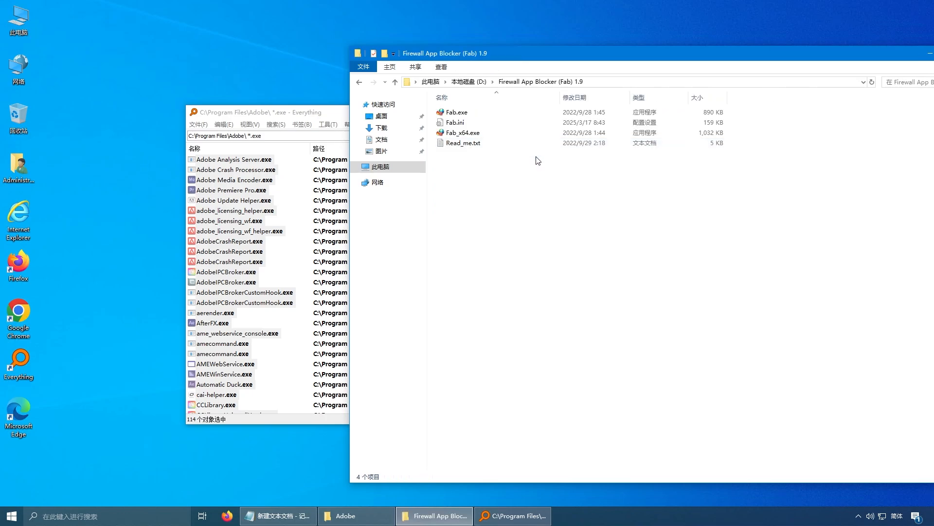
{"action": "left_click", "coordinate": [460, 133]}
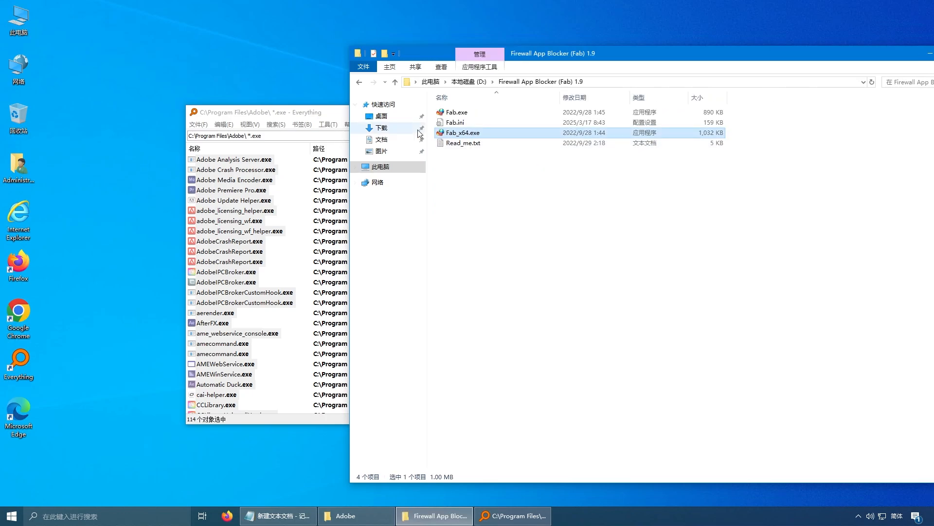
{"action": "right_click", "coordinate": [496, 135]}
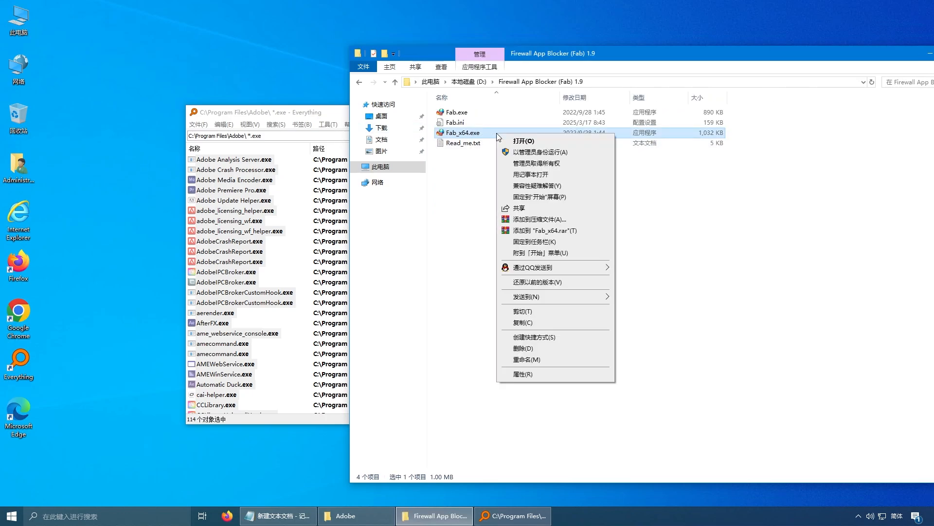
{"action": "left_click", "coordinate": [534, 153]}
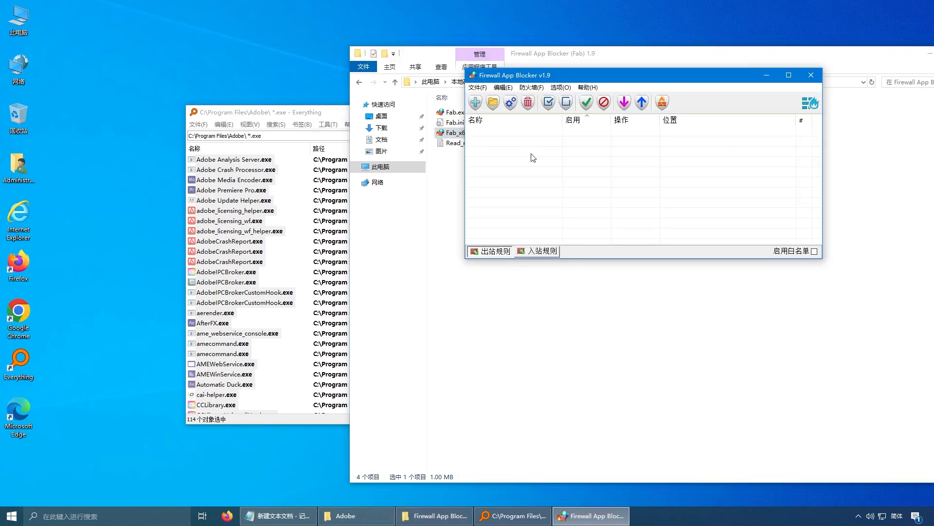
Arrange Firewall App Blocker beside Everything and add all selected Adobe executables to the outbound blocking rules
{"action": "left_click", "coordinate": [928, 54]}
{"action": "left_click_drag", "start_coordinate": [614, 80], "coordinate": [267, 186]}
{"action": "left_click_drag", "start_coordinate": [408, 112], "coordinate": [637, 104]}
{"action": "left_click_drag", "start_coordinate": [352, 193], "coordinate": [301, 158]}
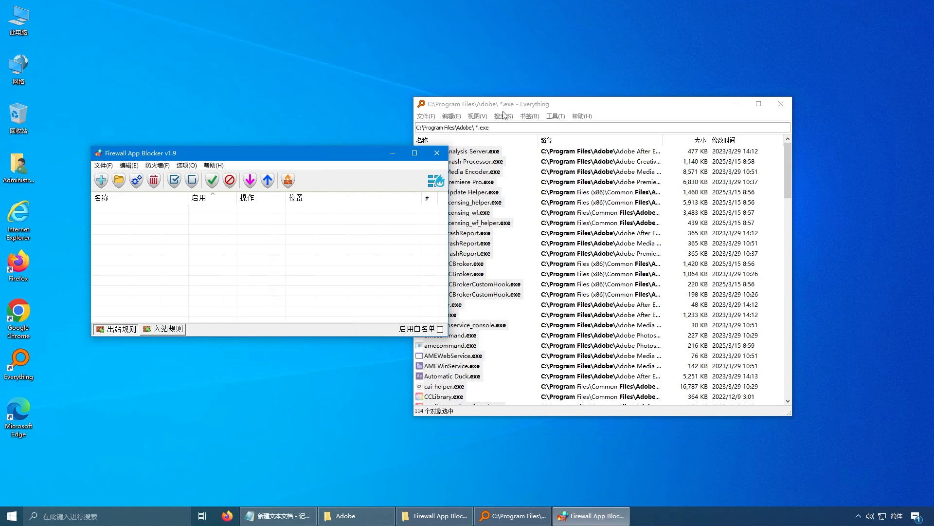
{"action": "left_click", "coordinate": [602, 105]}
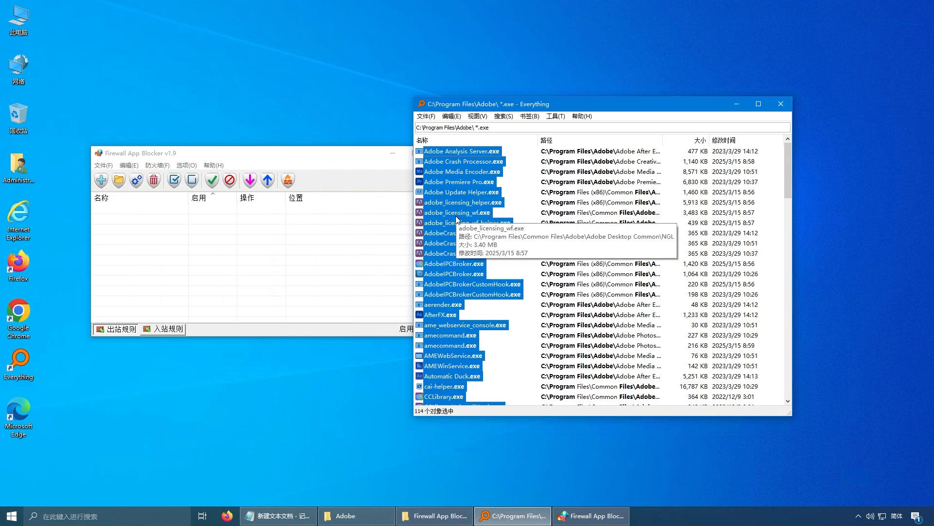
{"action": "left_click_drag", "start_coordinate": [457, 217], "coordinate": [208, 249]}
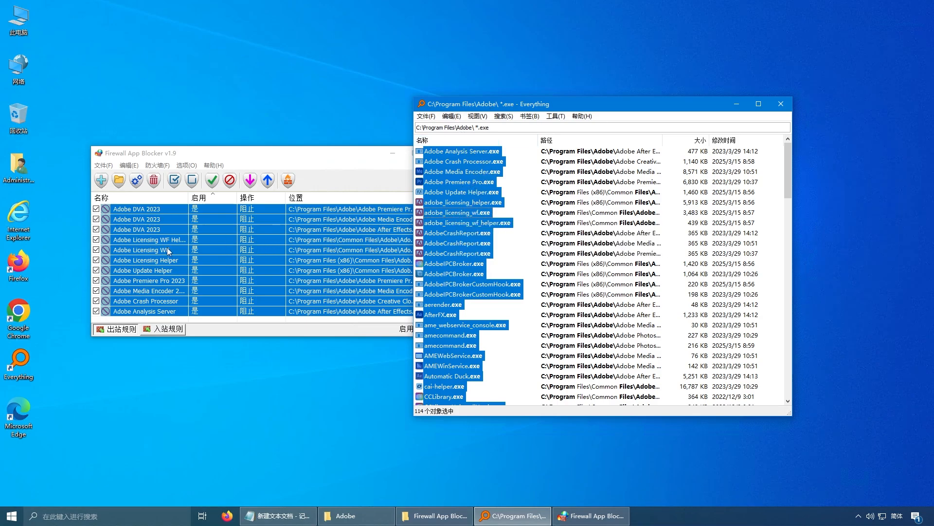
Add all selected Adobe executables from Everything to the inbound blocking rules in Firewall App Blocker
{"action": "left_click", "coordinate": [169, 329]}
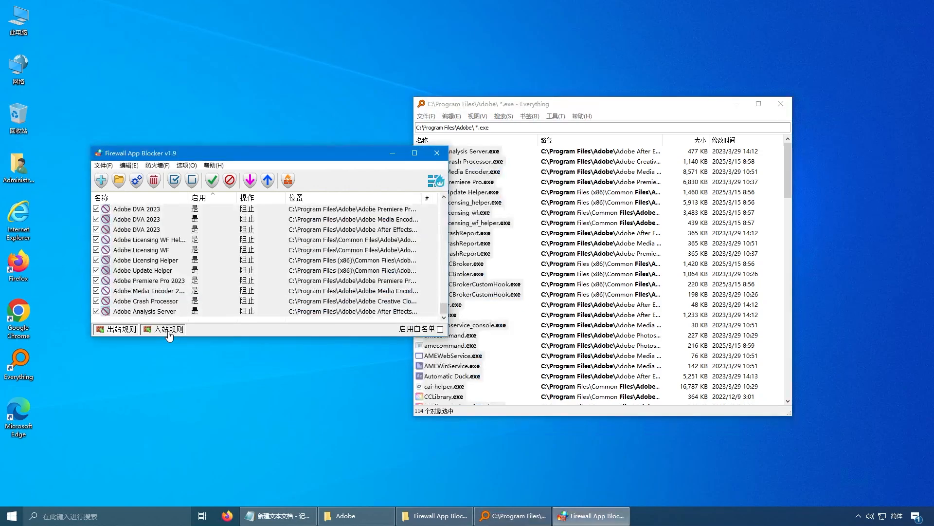
{"action": "left_click", "coordinate": [541, 101]}
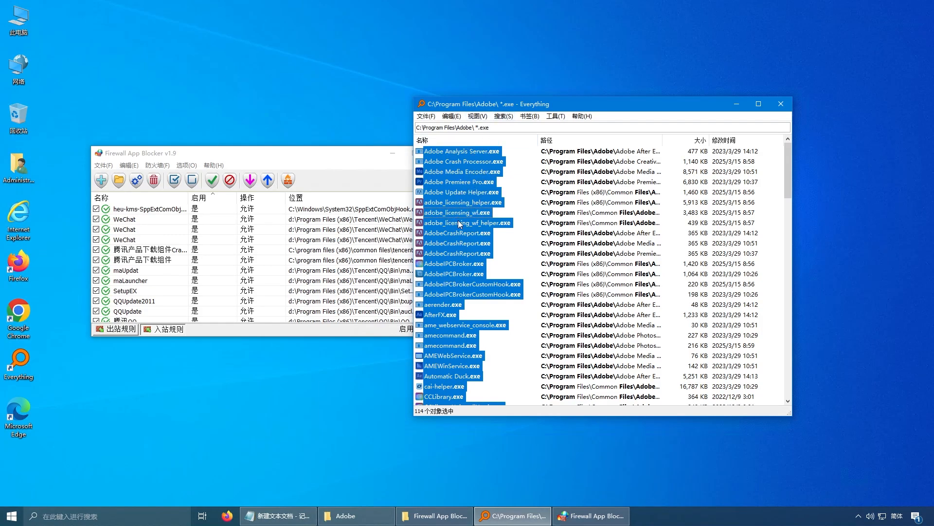
{"action": "left_click_drag", "start_coordinate": [452, 223], "coordinate": [302, 234]}
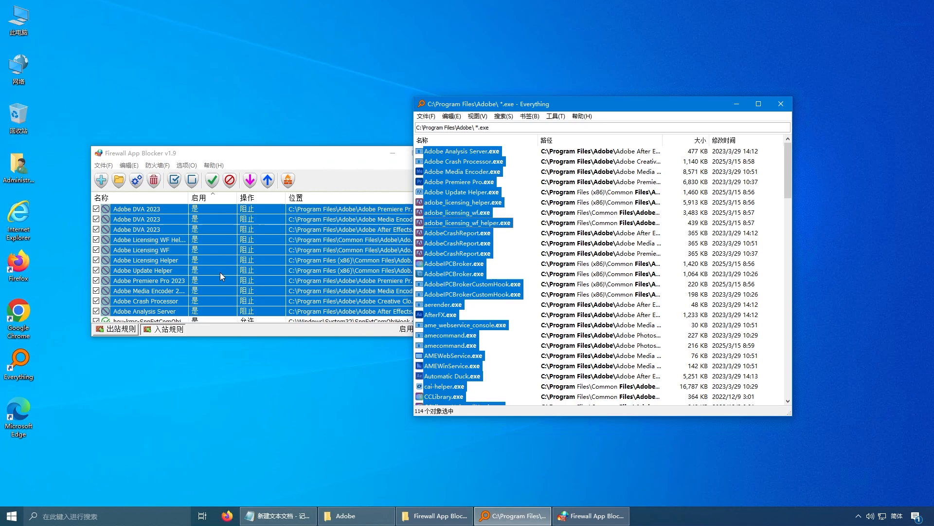
{"action": "left_click", "coordinate": [169, 330]}
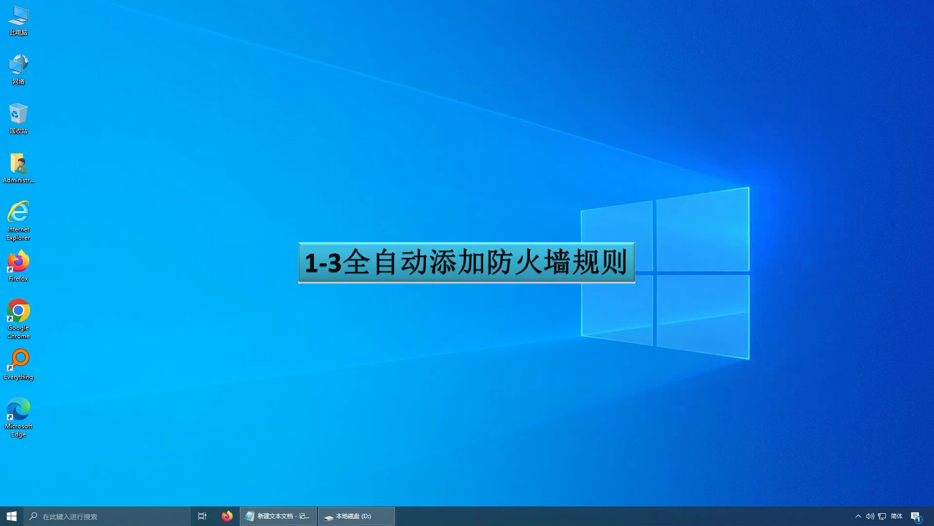
Run WinMasterBlocker.bat as administrator from the WinMasterBlocker-main folder on drive D
{"action": "left_click", "coordinate": [356, 516]}
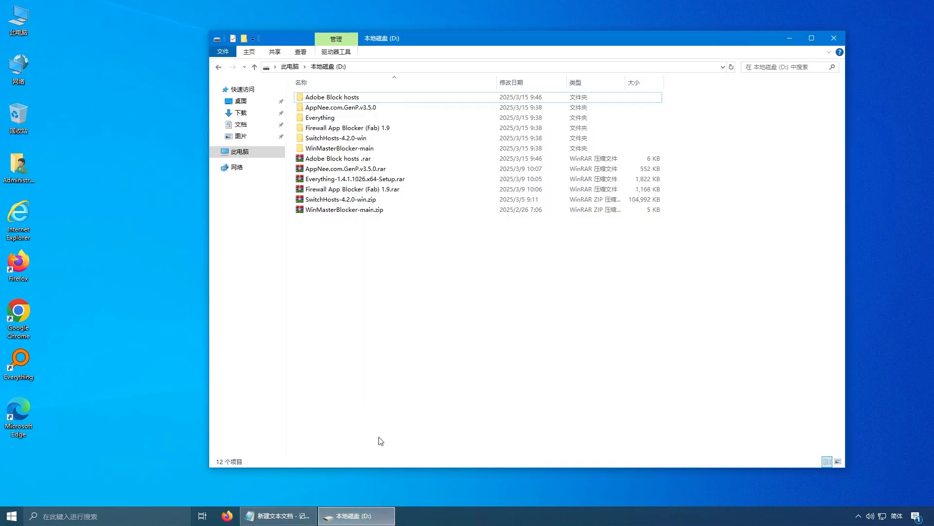
{"action": "double_click", "coordinate": [365, 151]}
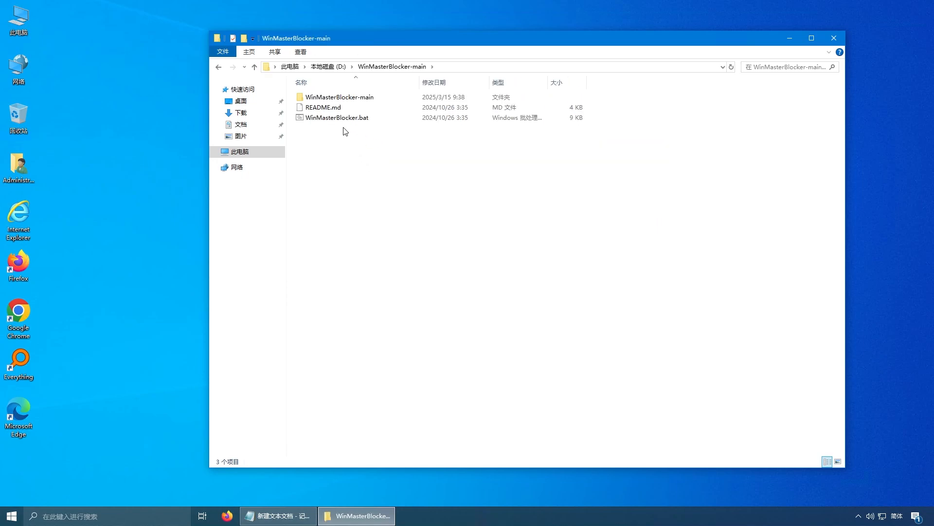
{"action": "left_click", "coordinate": [358, 120]}
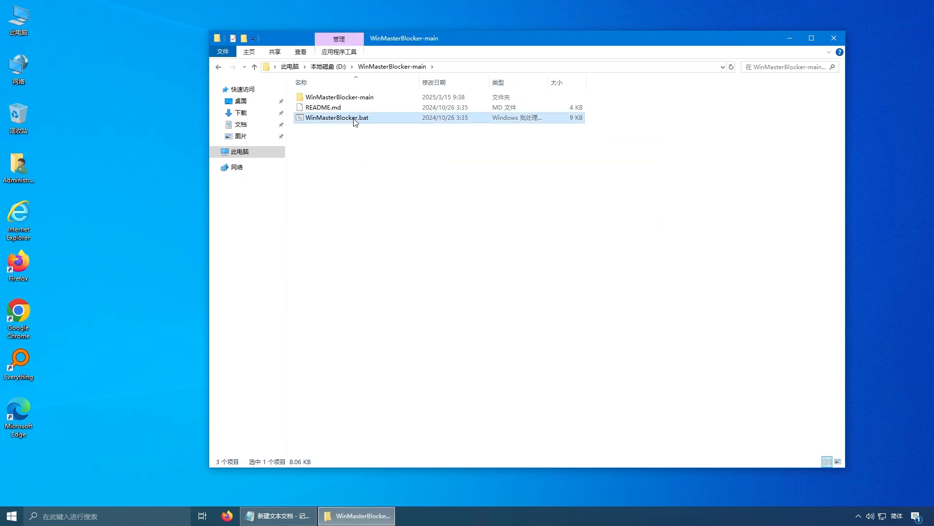
{"action": "right_click", "coordinate": [381, 120]}
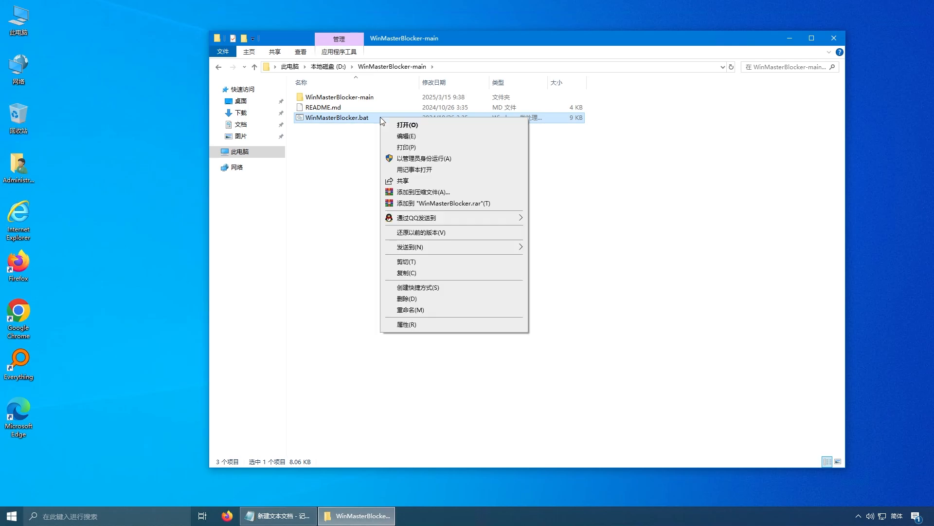
{"action": "left_click", "coordinate": [435, 161]}
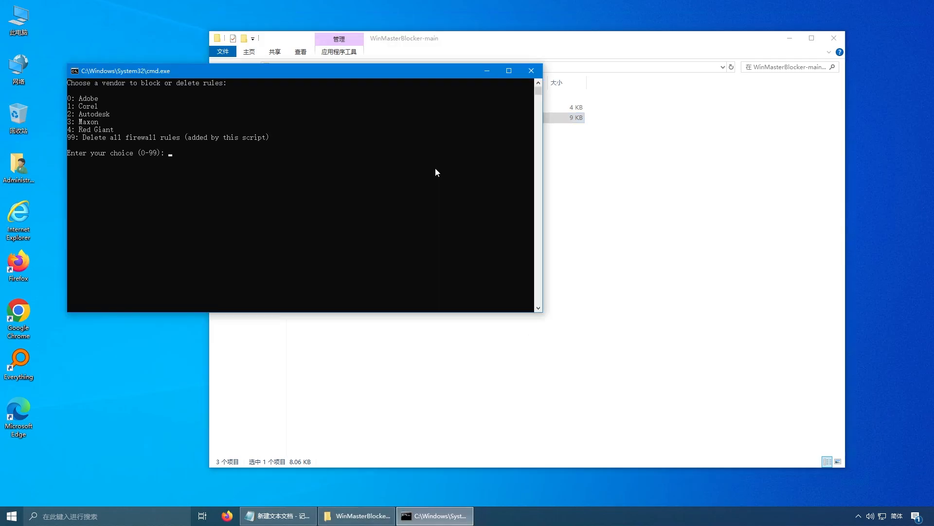
Choose vendor 0 (Adobe) in the WinMasterBlocker script to add its firewall rules, and close the console once it completes
{"action": "left_click_drag", "start_coordinate": [287, 72], "coordinate": [450, 103]}
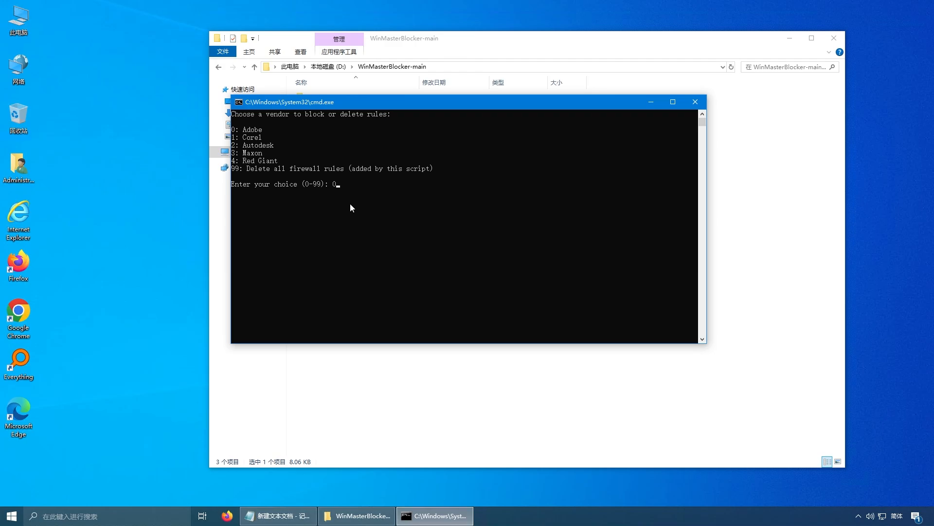
{"action": "key", "text": "Return"}
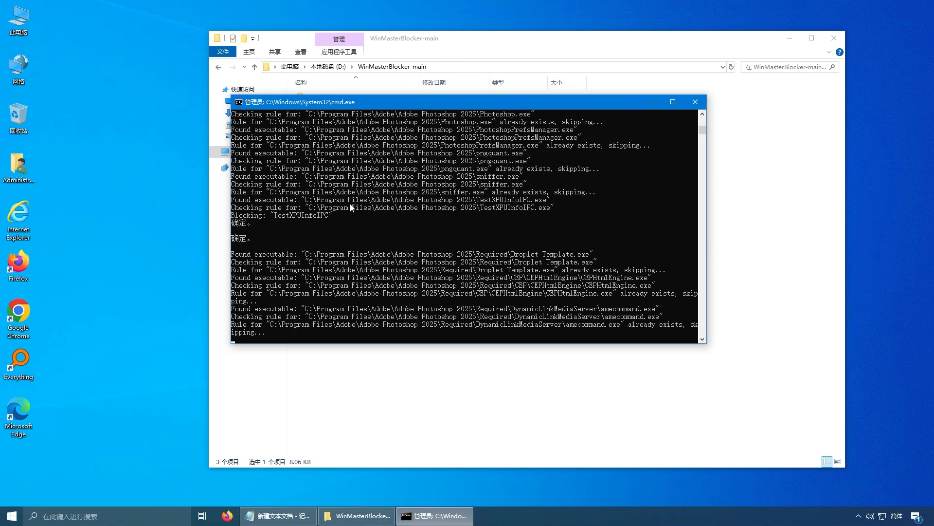
{"action": "left_click", "coordinate": [396, 331]}
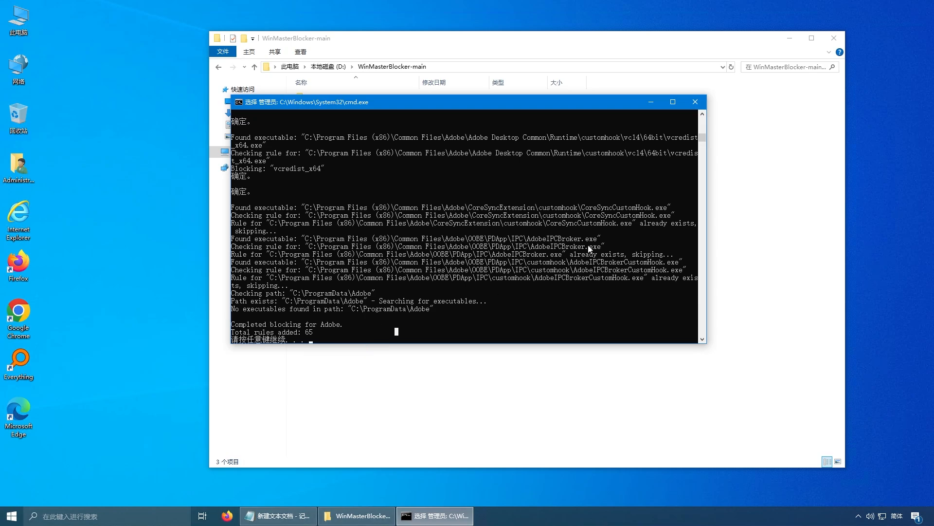
{"action": "left_click", "coordinate": [695, 102]}
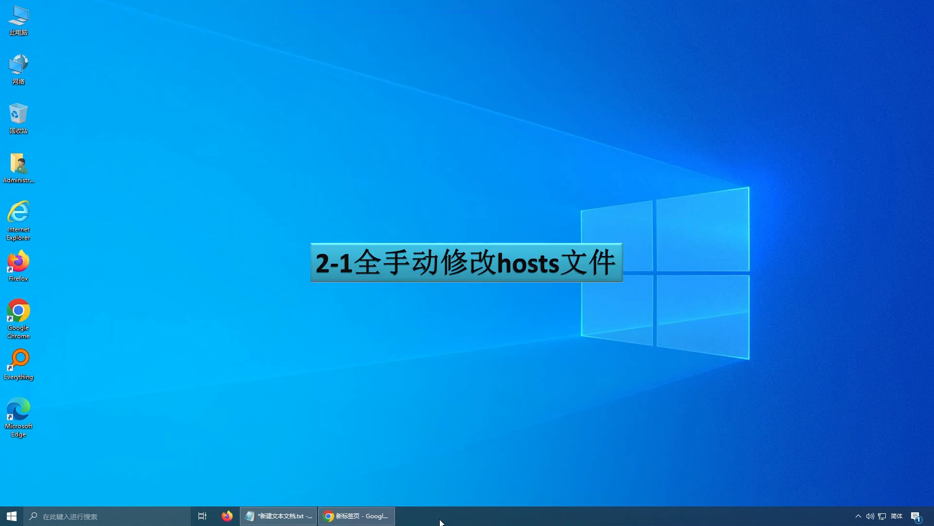
{"action": "left_click", "coordinate": [375, 516]}
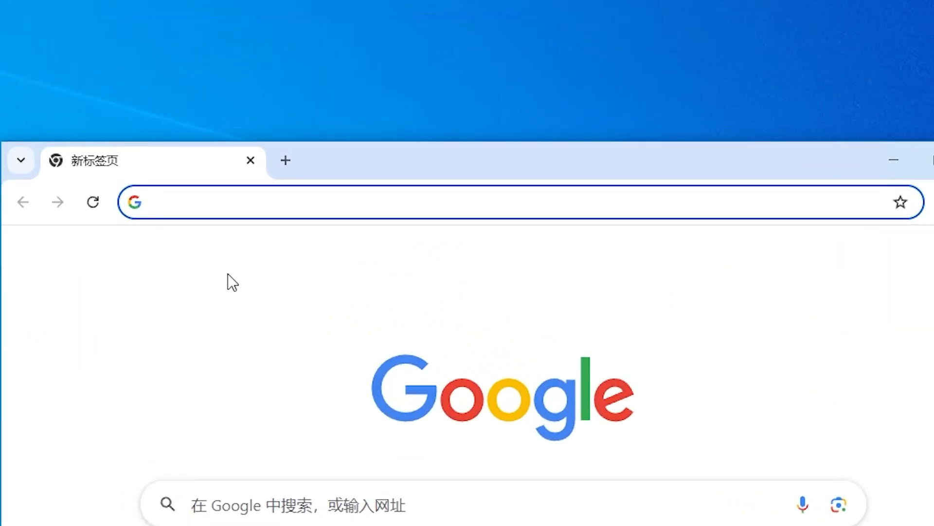
{"action": "right_click", "coordinate": [197, 200]}
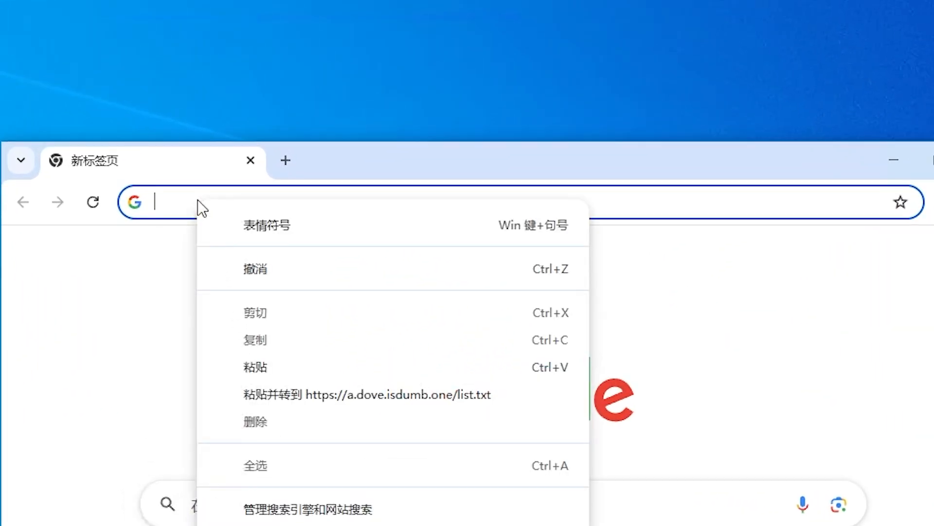
{"action": "left_click", "coordinate": [322, 395]}
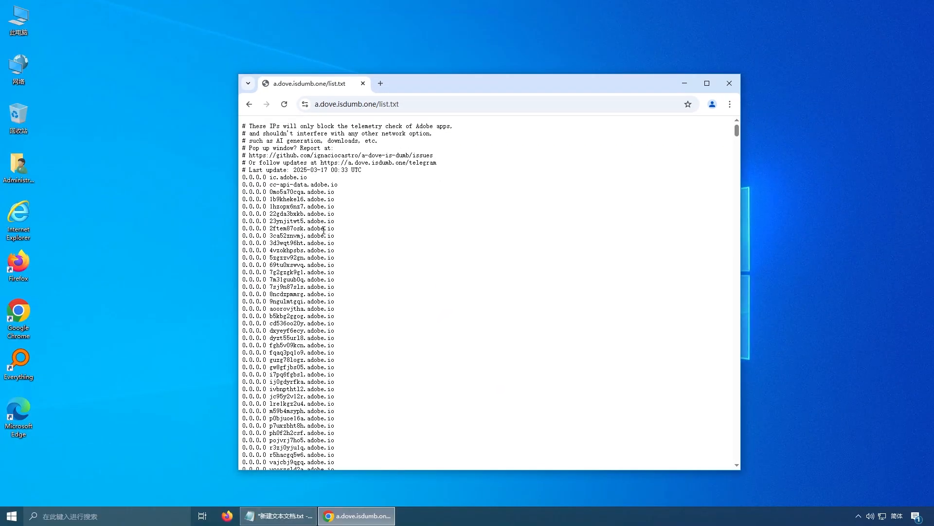
{"action": "key", "text": "ctrl+a"}
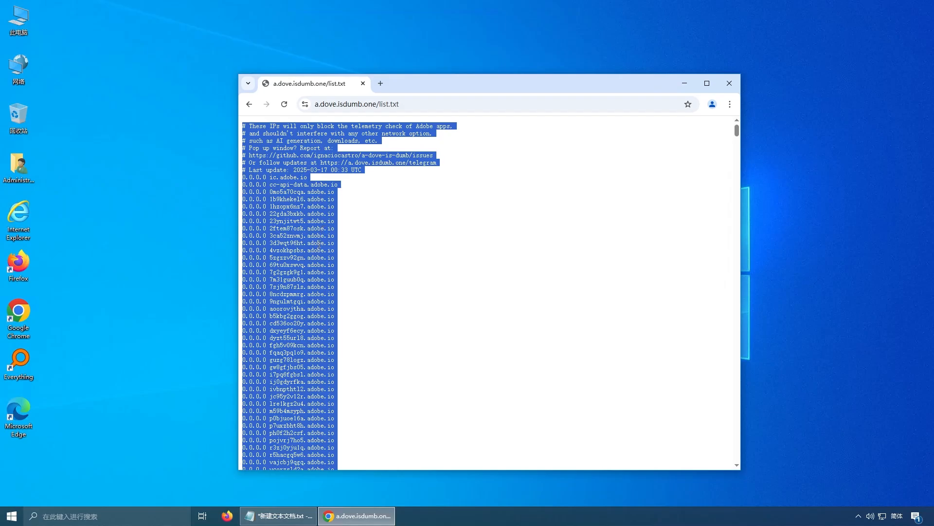
{"action": "right_click", "coordinate": [318, 242]}
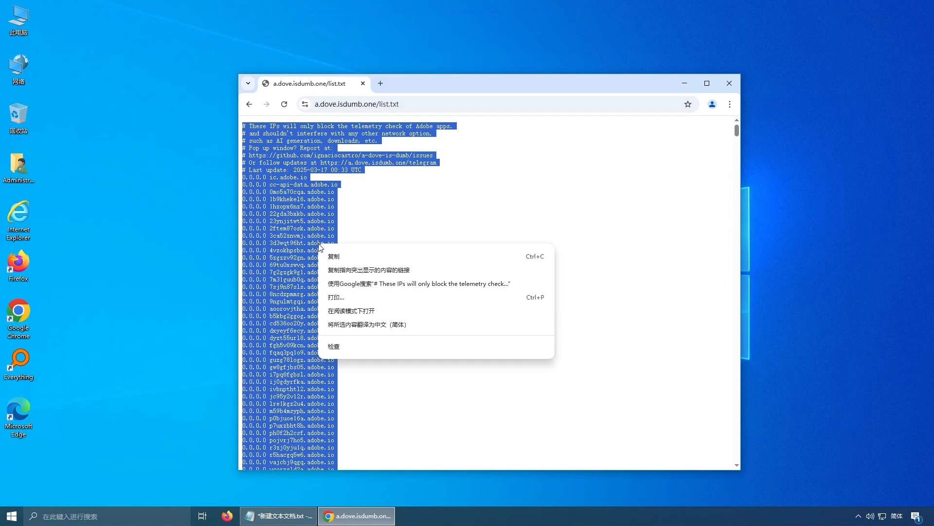
{"action": "left_click", "coordinate": [351, 258]}
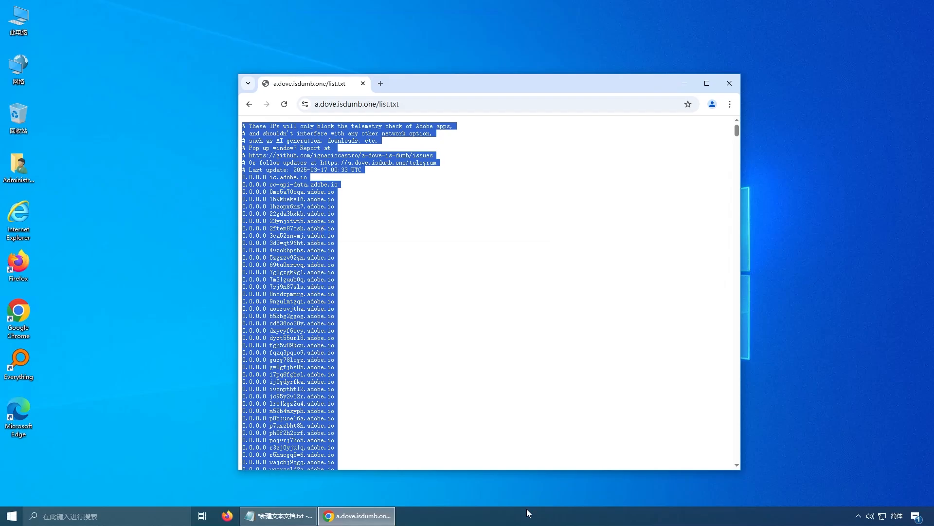
Check the hosts folder path C:\Windows\System32\drivers\etc in the Notepad notes and minimize the notes window
{"action": "left_click", "coordinate": [280, 516]}
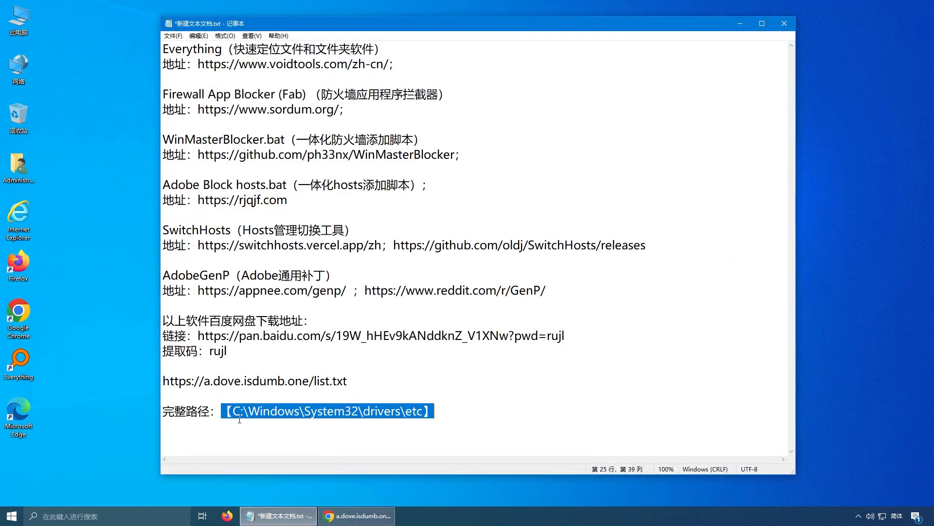
{"action": "left_click_drag", "start_coordinate": [438, 412], "coordinate": [162, 410]}
{"action": "left_click", "coordinate": [434, 411]}
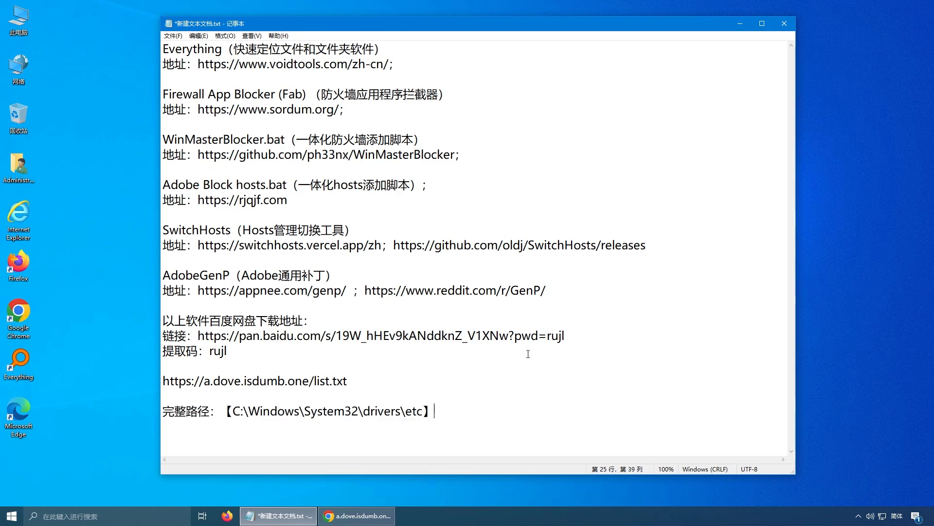
{"action": "left_click", "coordinate": [741, 22]}
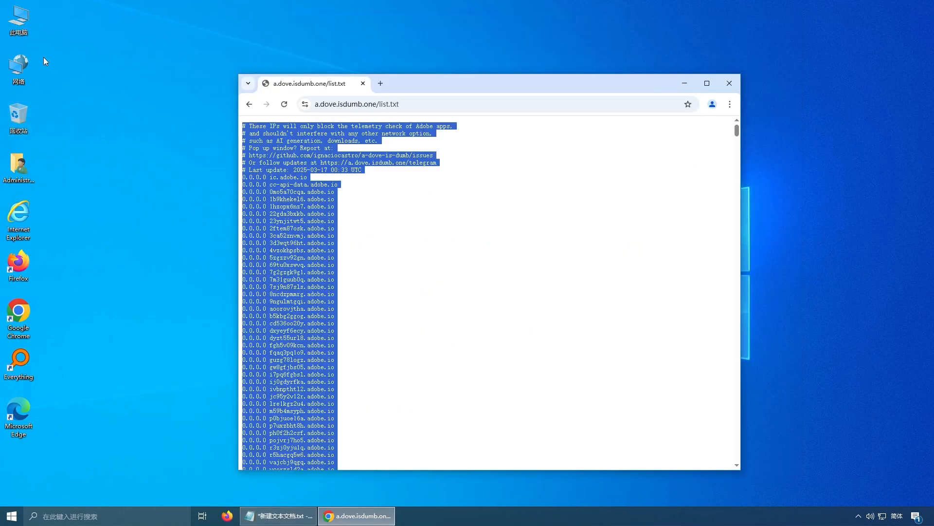
Open the folder C:\Windows\System32\drivers\etc in File Explorer
{"action": "double_click", "coordinate": [19, 22]}
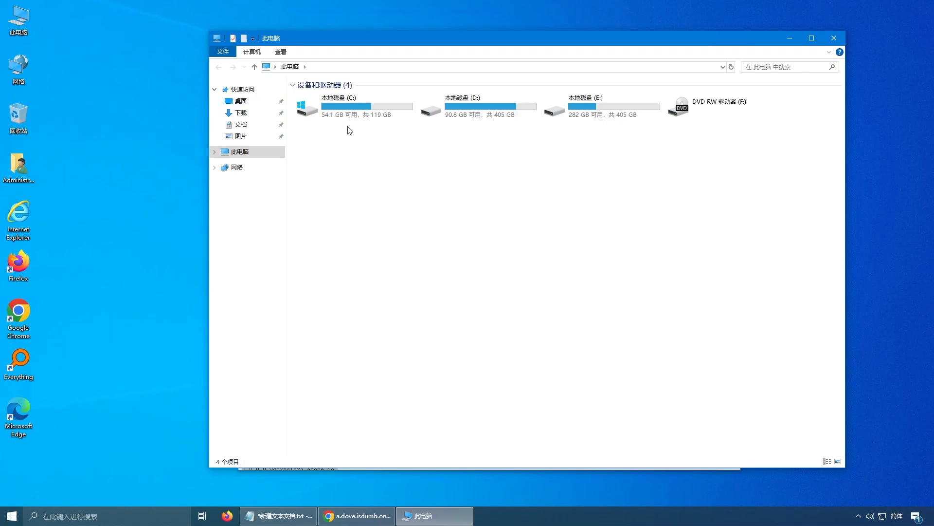
{"action": "double_click", "coordinate": [363, 116]}
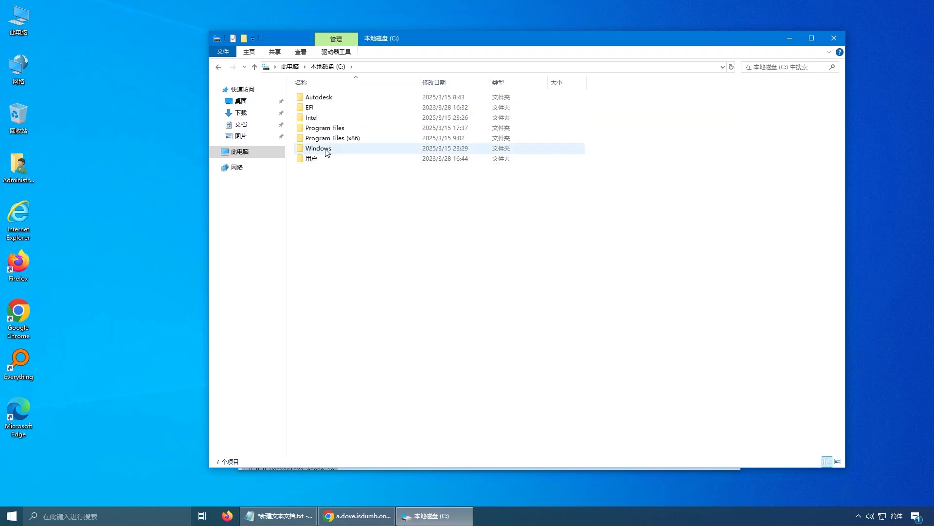
{"action": "mouse_move", "coordinate": [353, 152]}
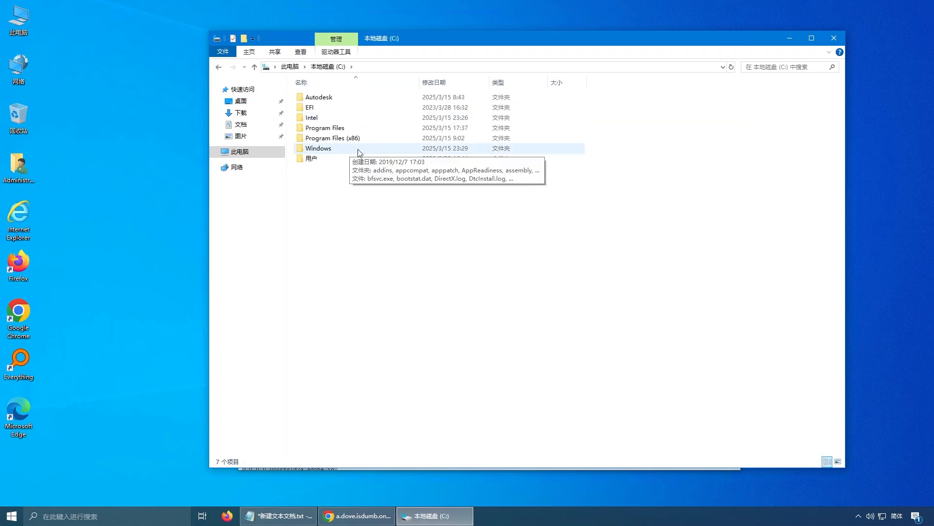
{"action": "double_click", "coordinate": [358, 150]}
{"action": "scroll", "coordinate": [411, 308], "scroll_direction": "down", "scroll_amount": 5}
{"action": "scroll", "coordinate": [411, 308], "scroll_direction": "down", "scroll_amount": 9}
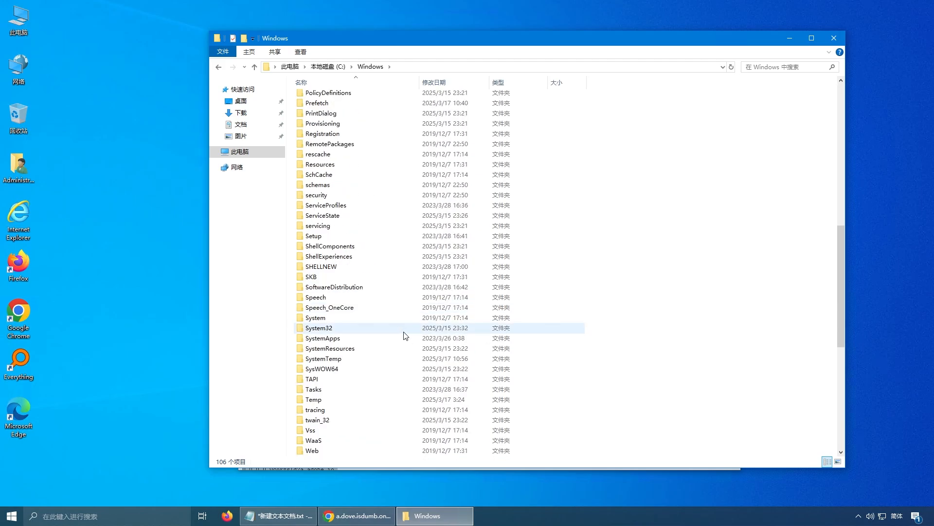
{"action": "mouse_move", "coordinate": [338, 332]}
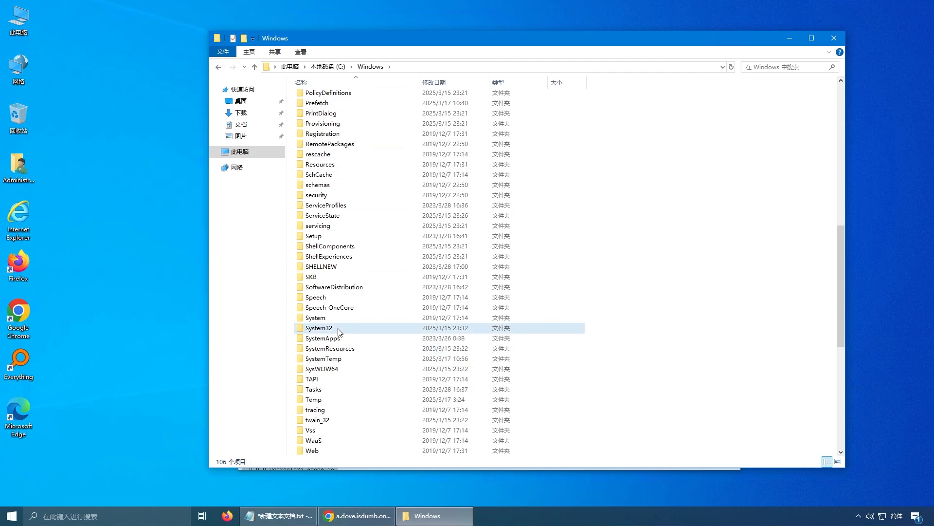
{"action": "double_click", "coordinate": [339, 329]}
{"action": "mouse_move", "coordinate": [340, 356]}
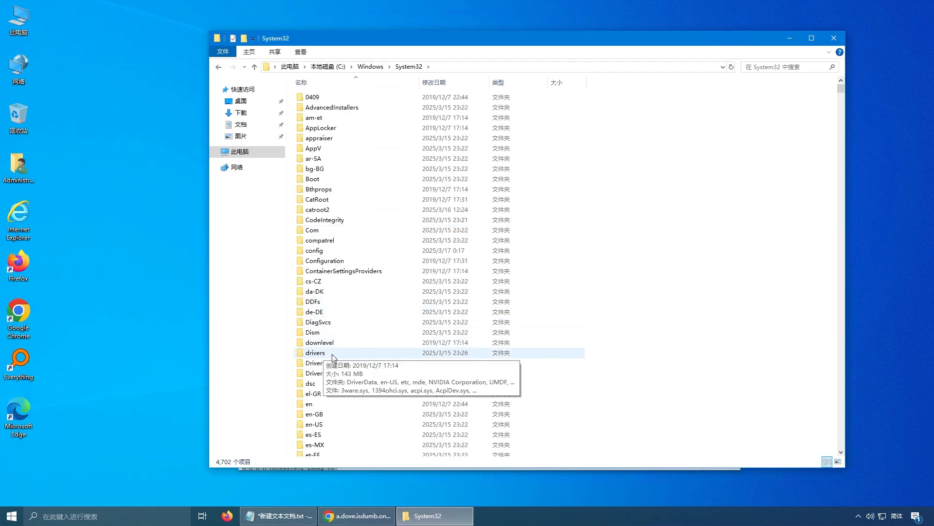
{"action": "double_click", "coordinate": [358, 355]}
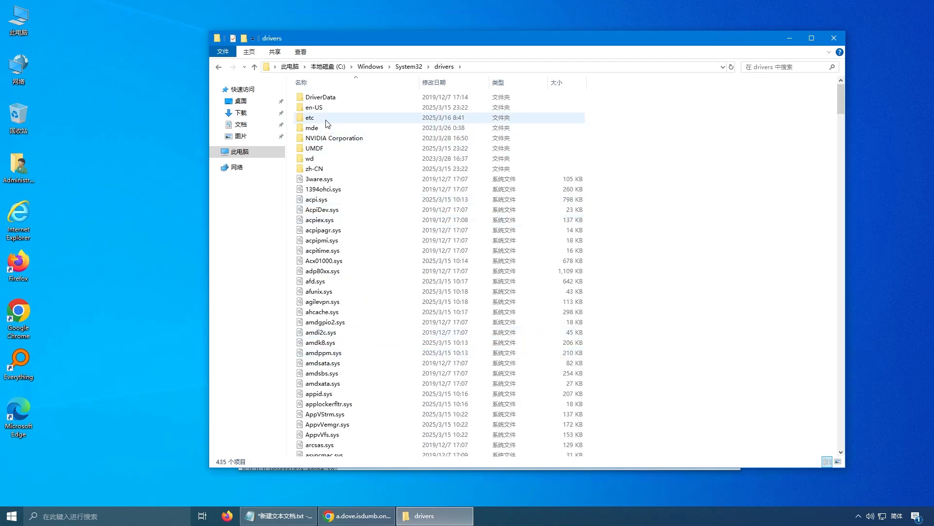
{"action": "mouse_move", "coordinate": [328, 122]}
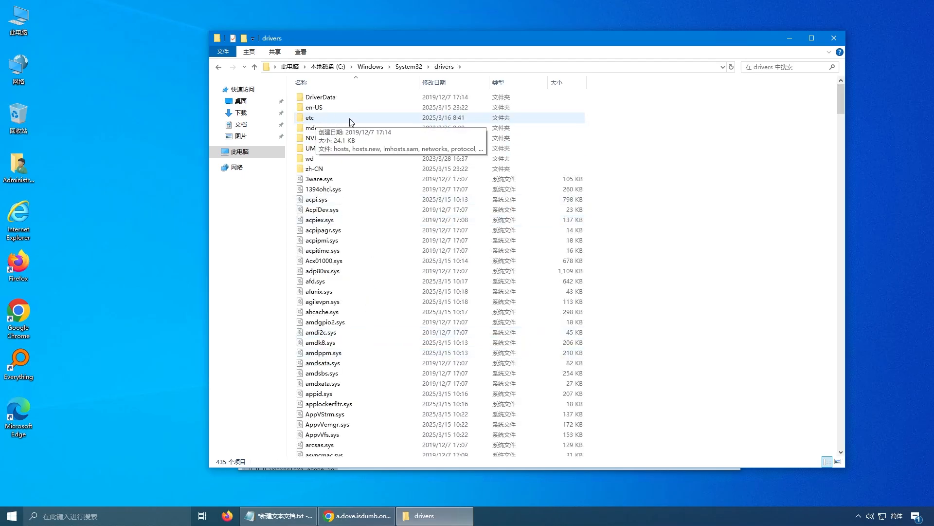
{"action": "double_click", "coordinate": [349, 121]}
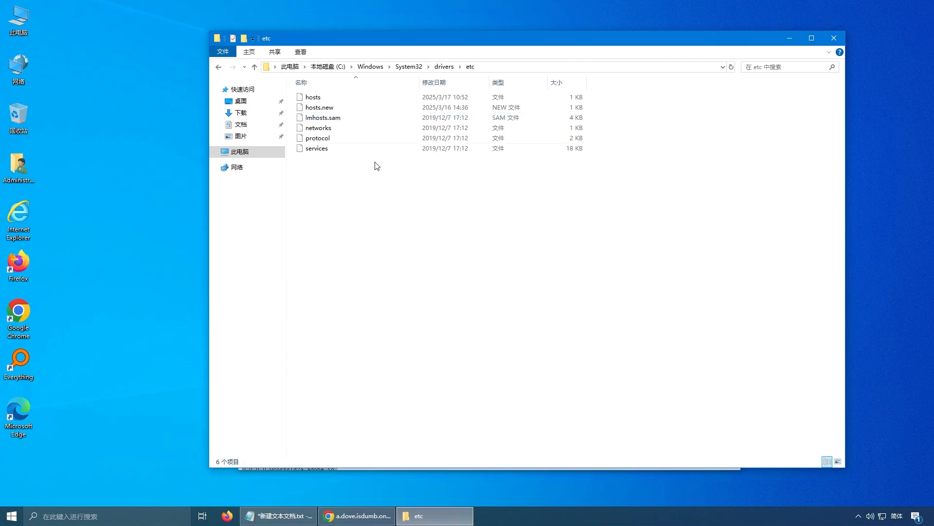
Clear the read-only (只读) attribute in the properties of the hosts file and apply the change
{"action": "left_click", "coordinate": [345, 100]}
{"action": "left_click", "coordinate": [345, 101]}
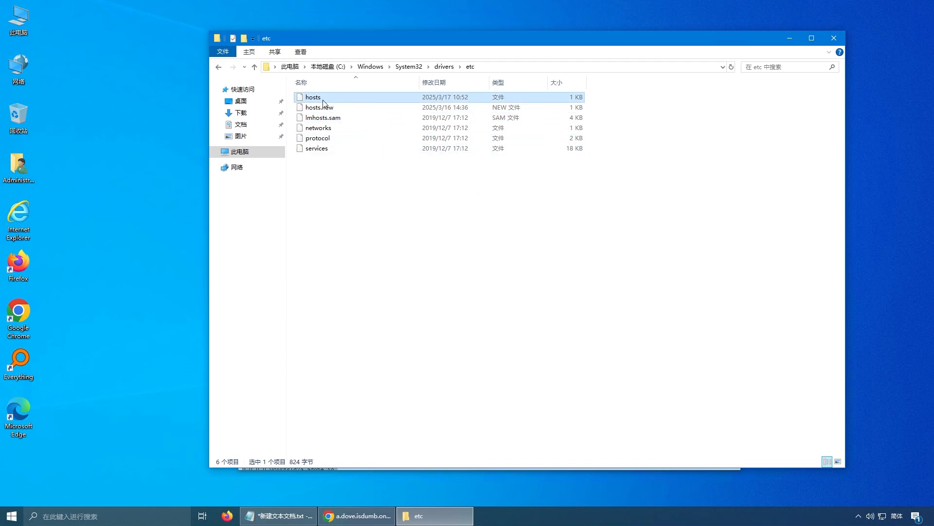
{"action": "right_click", "coordinate": [352, 96]}
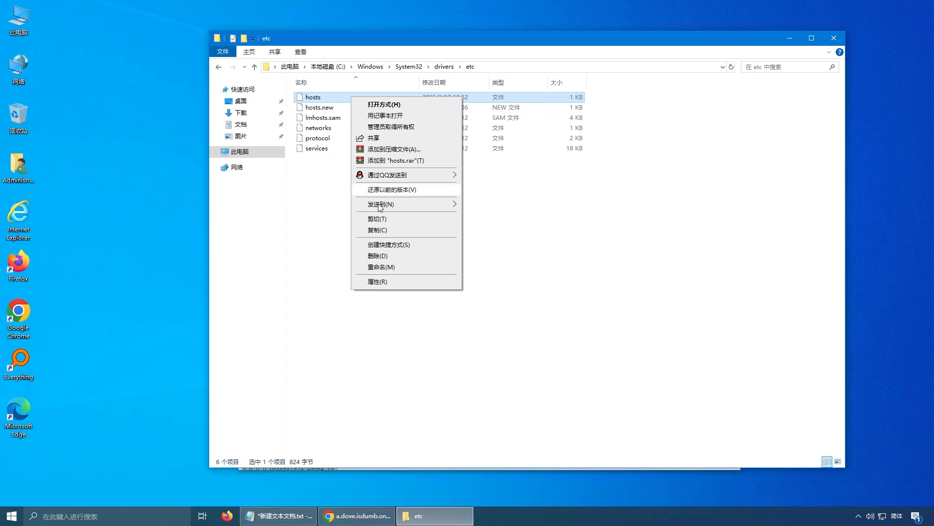
{"action": "left_click", "coordinate": [389, 281]}
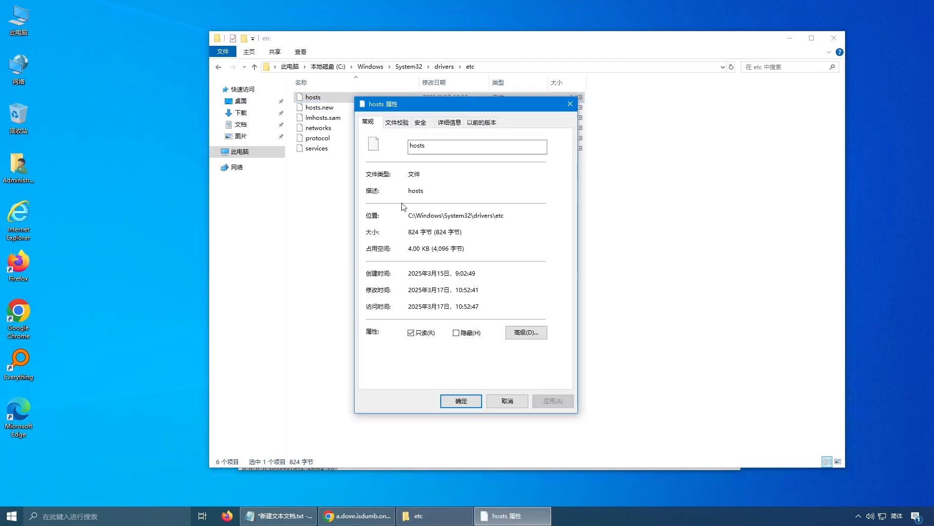
{"action": "left_click", "coordinate": [417, 335]}
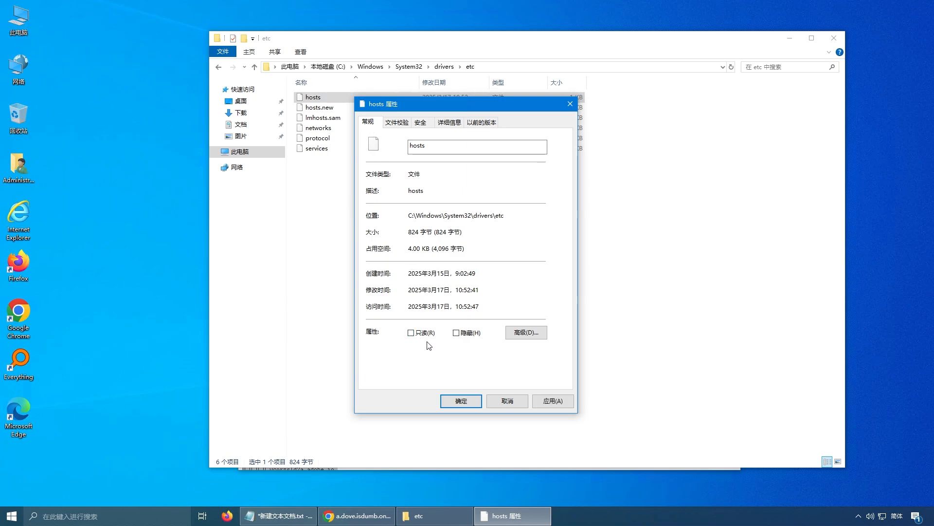
{"action": "left_click", "coordinate": [553, 400]}
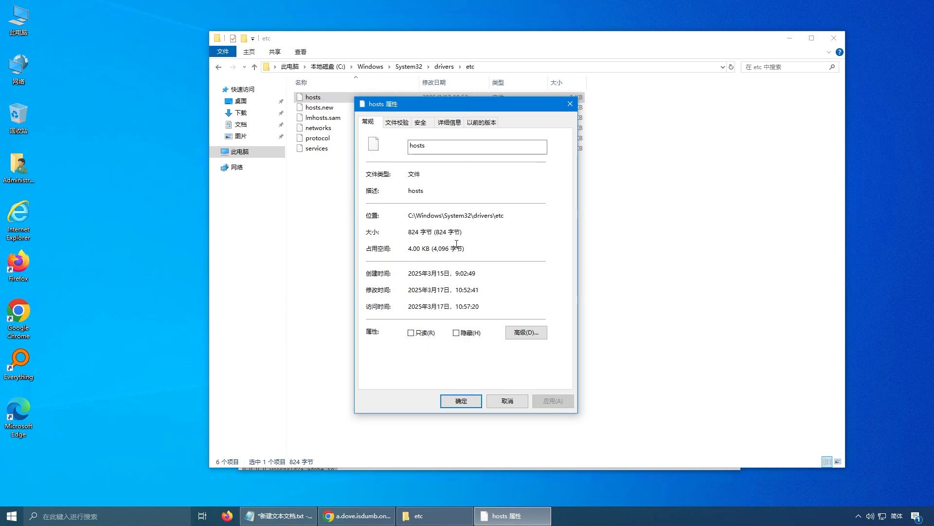
Allow write (写入) permission on the hosts file for ALL APPLICATION PACKAGES, accept the security warning, and close the properties
{"action": "left_click", "coordinate": [426, 126]}
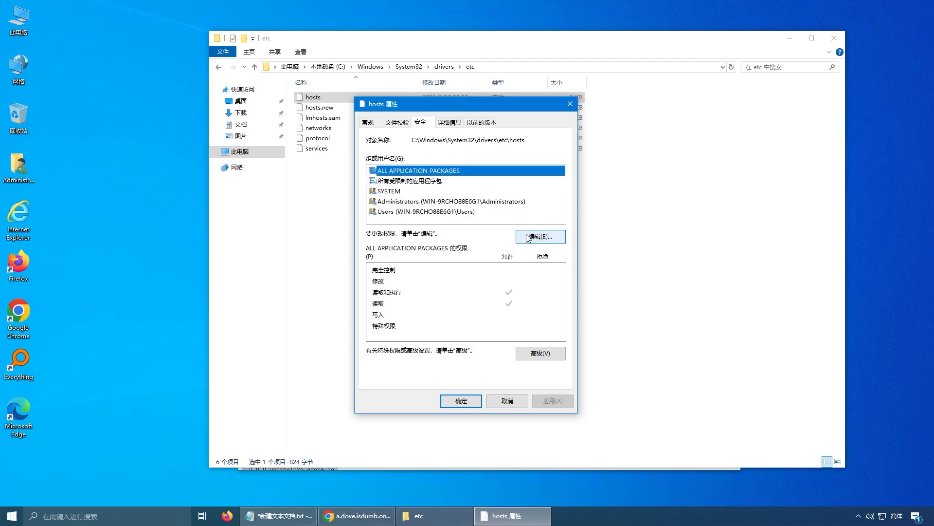
{"action": "left_click", "coordinate": [544, 237]}
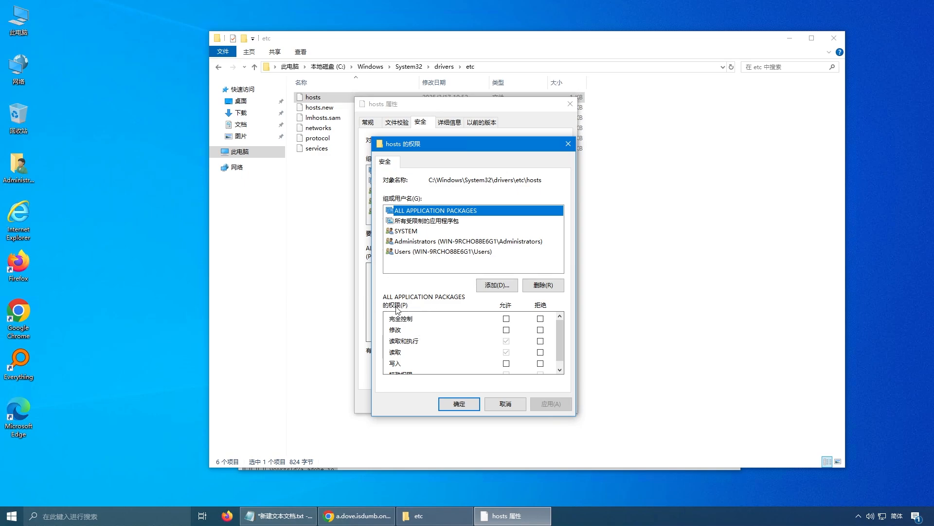
{"action": "scroll", "coordinate": [491, 352], "scroll_direction": "down", "scroll_amount": 1}
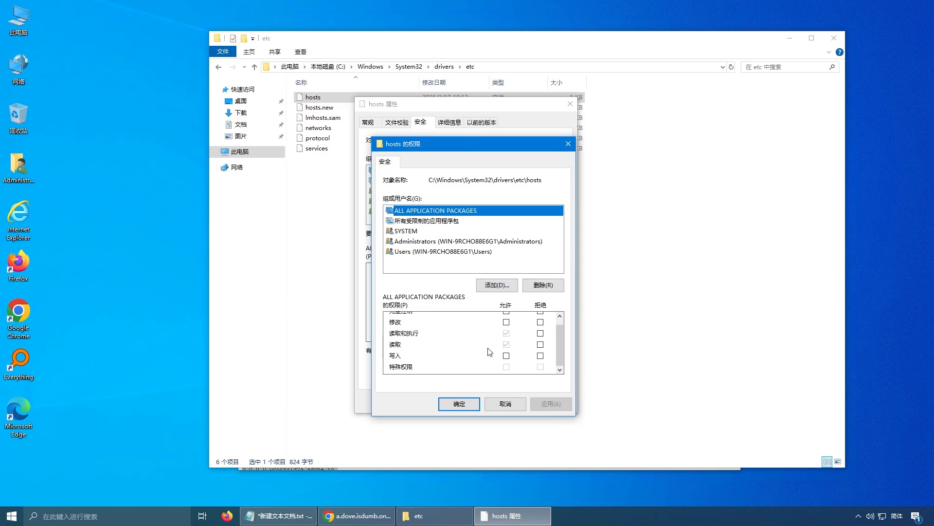
{"action": "left_click", "coordinate": [399, 357]}
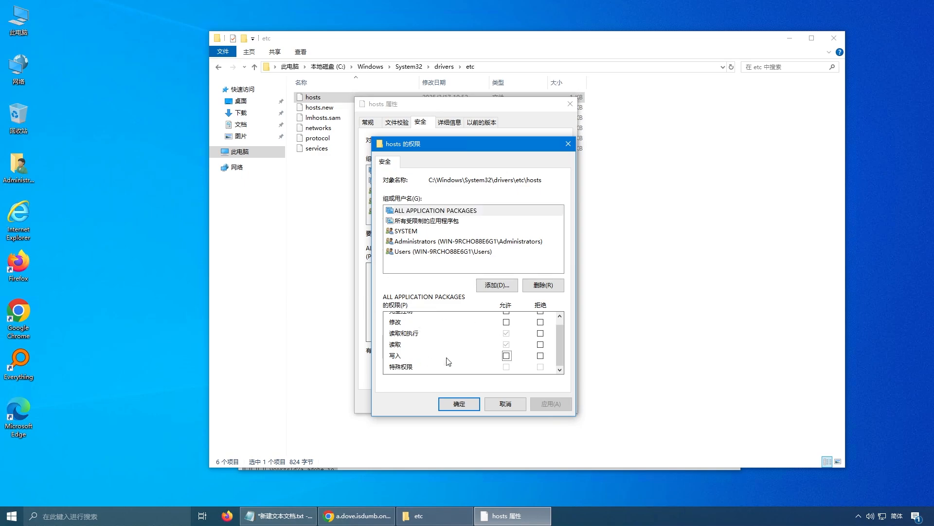
{"action": "left_click", "coordinate": [507, 357]}
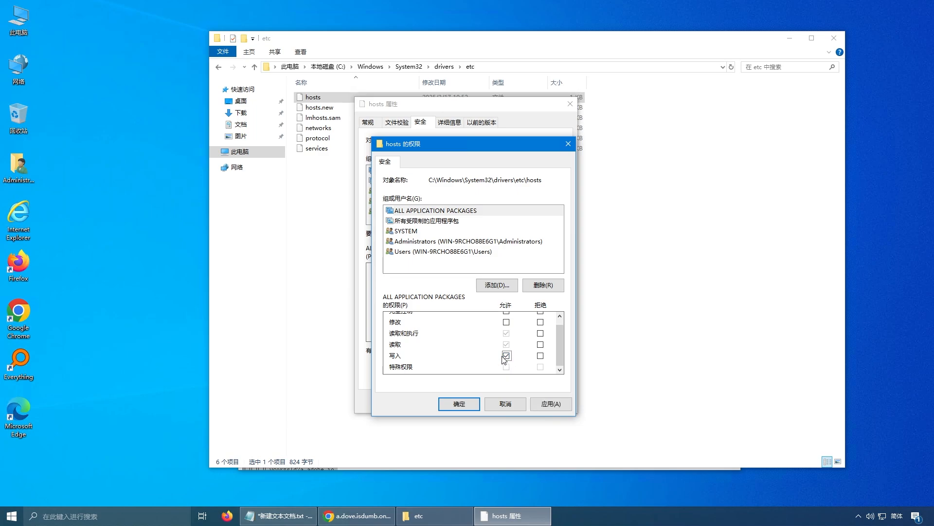
{"action": "left_click", "coordinate": [552, 405]}
{"action": "left_click", "coordinate": [508, 295]}
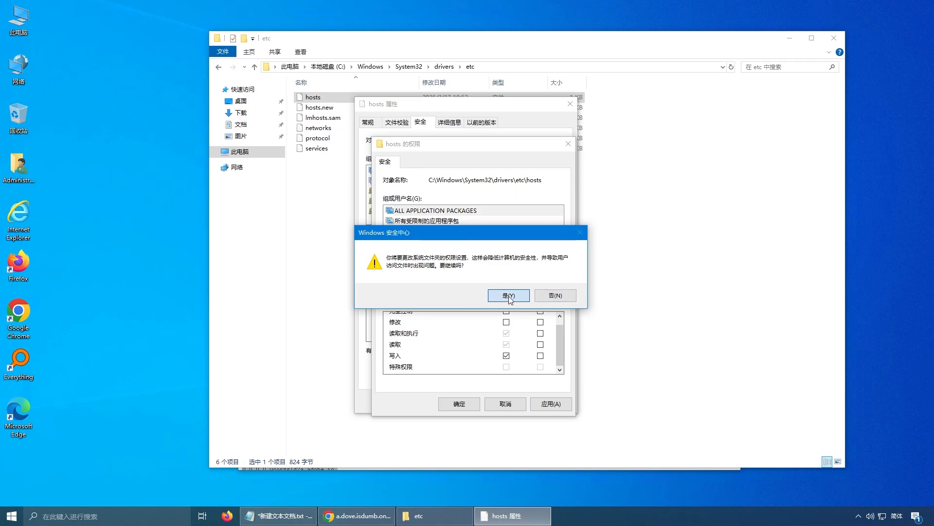
{"action": "left_click", "coordinate": [458, 405]}
{"action": "left_click", "coordinate": [457, 403]}
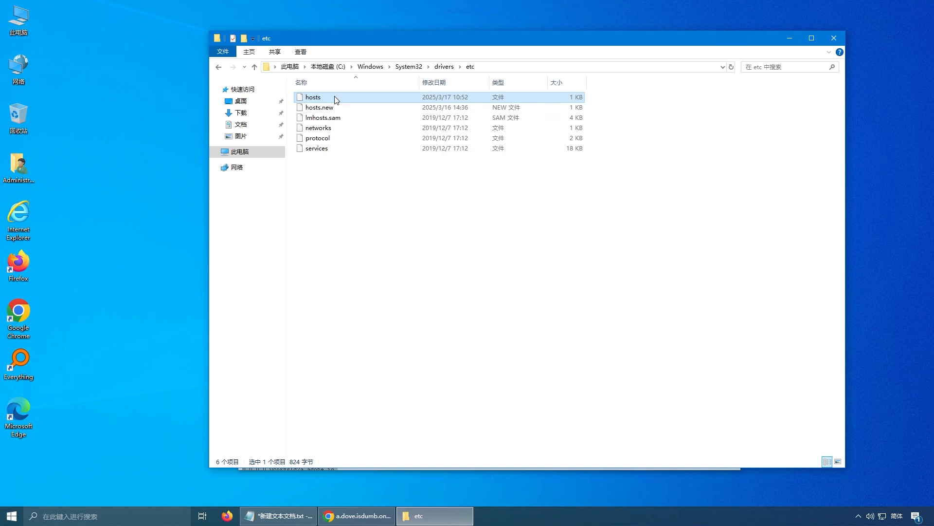
Move the hosts file from the etc folder to the desktop and open it in Notepad
{"action": "left_click_drag", "start_coordinate": [334, 99], "coordinate": [149, 144]}
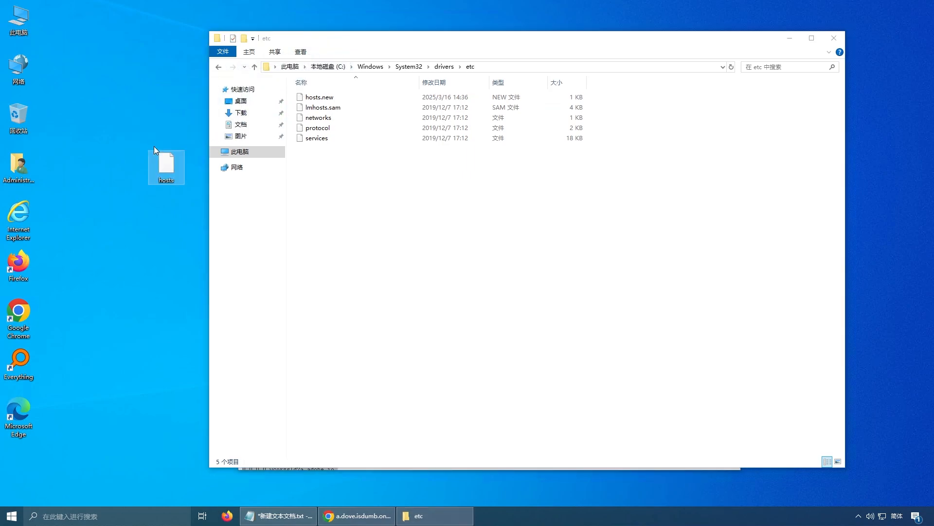
{"action": "right_click", "coordinate": [176, 167]}
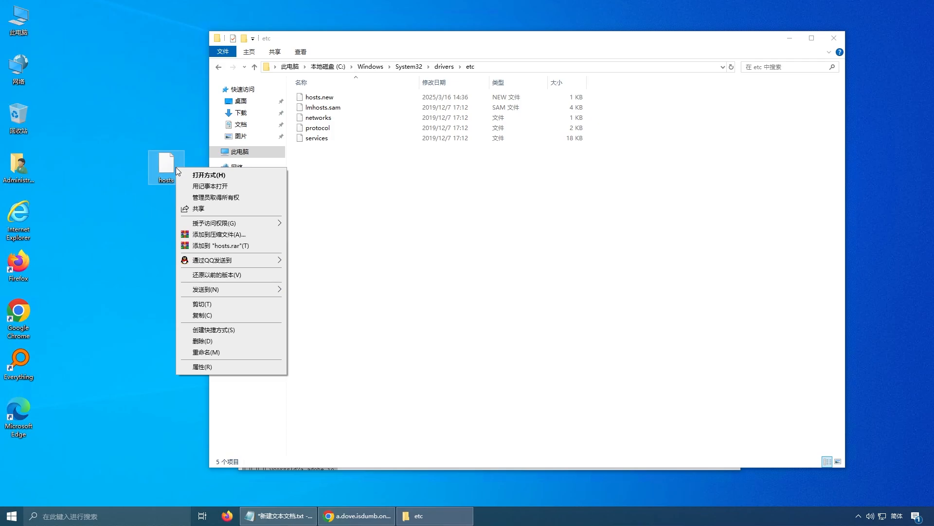
{"action": "left_click", "coordinate": [228, 187]}
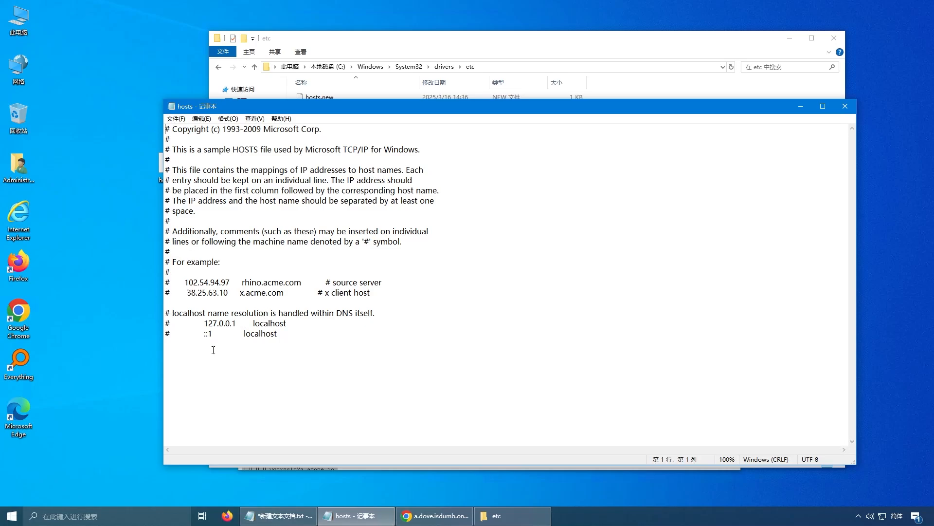
Paste the copied Adobe block list below the last line of the hosts file, then save the file and exit Notepad
{"action": "left_click", "coordinate": [170, 346]}
{"action": "right_click", "coordinate": [174, 345]}
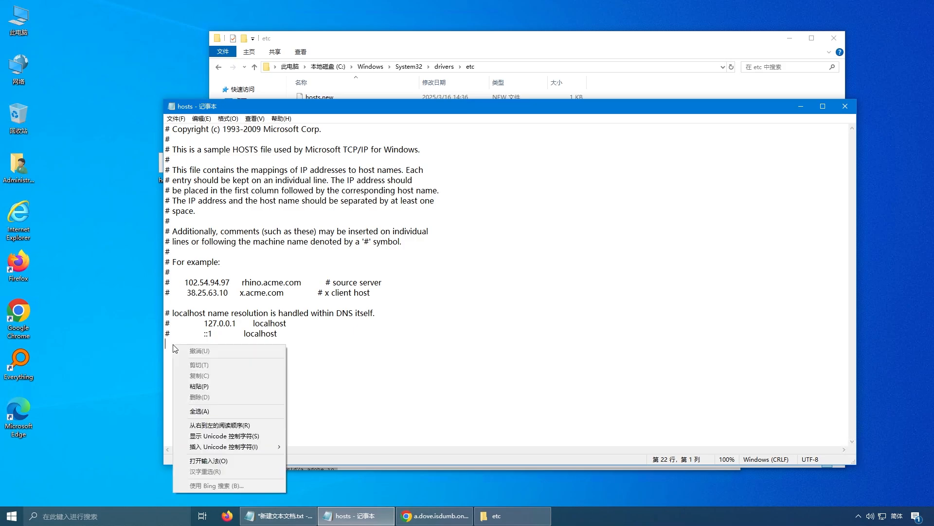
{"action": "left_click", "coordinate": [229, 386]}
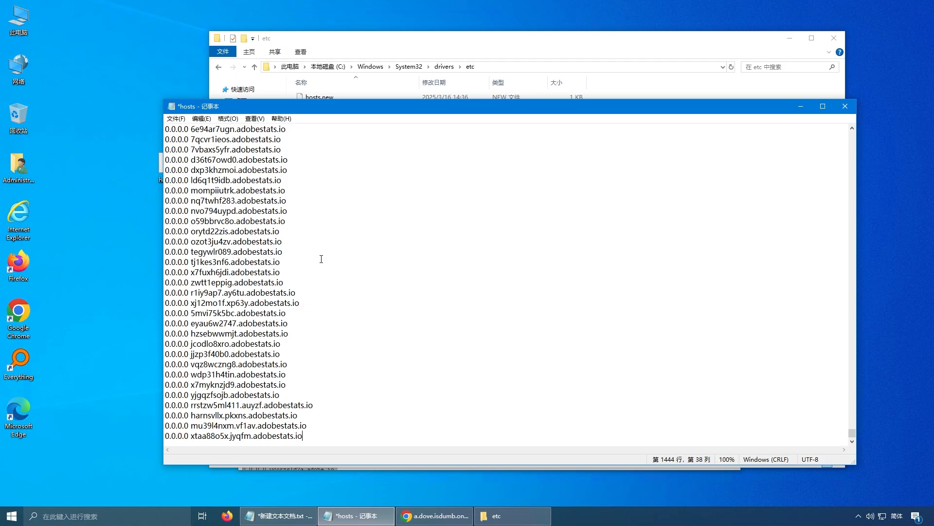
{"action": "left_click_drag", "start_coordinate": [852, 432], "coordinate": [855, 136]}
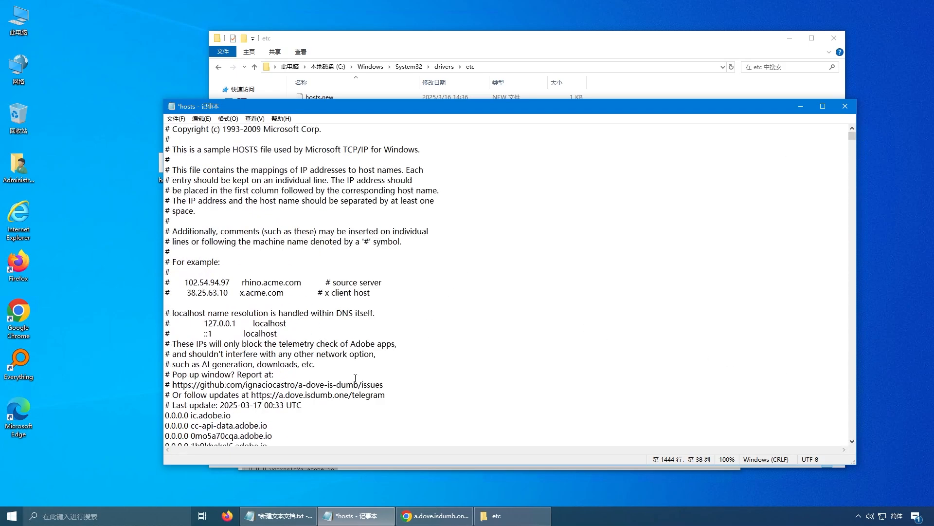
{"action": "scroll", "coordinate": [355, 378], "scroll_direction": "down", "scroll_amount": 8}
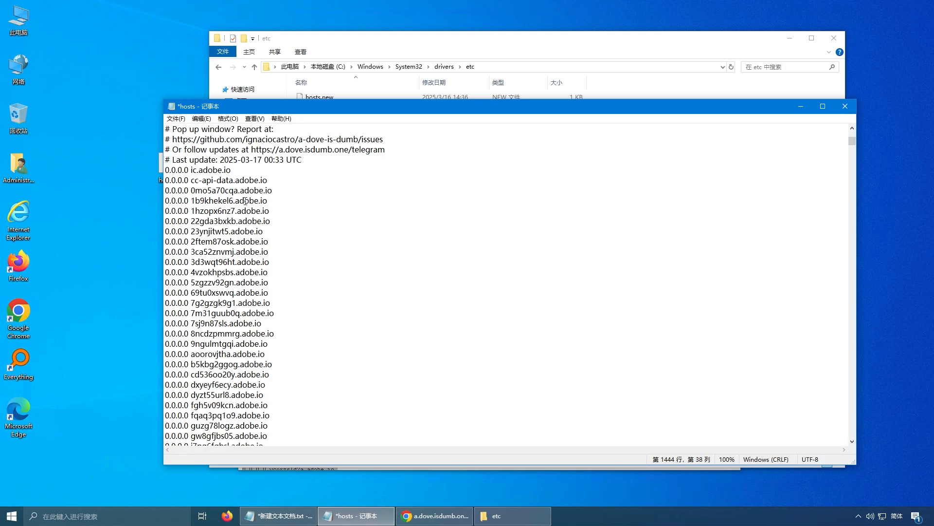
{"action": "left_click", "coordinate": [175, 119]}
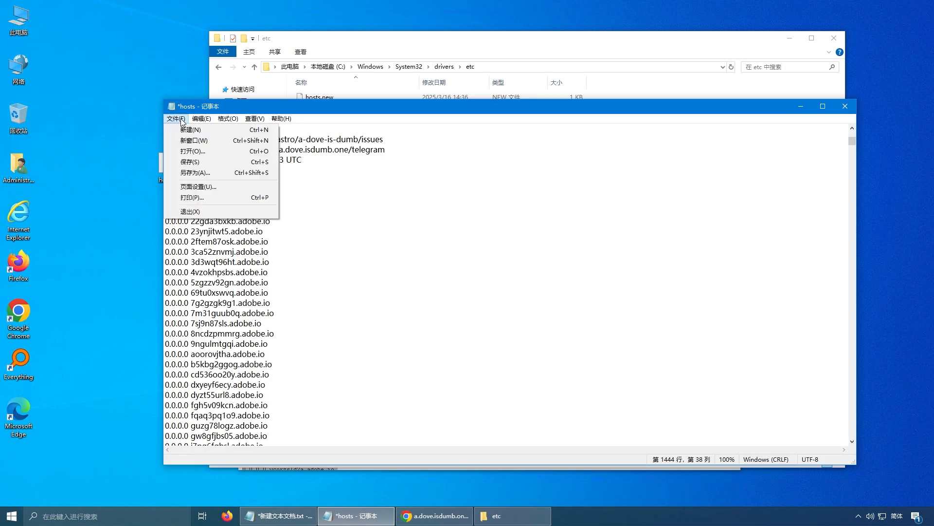
{"action": "left_click", "coordinate": [203, 164]}
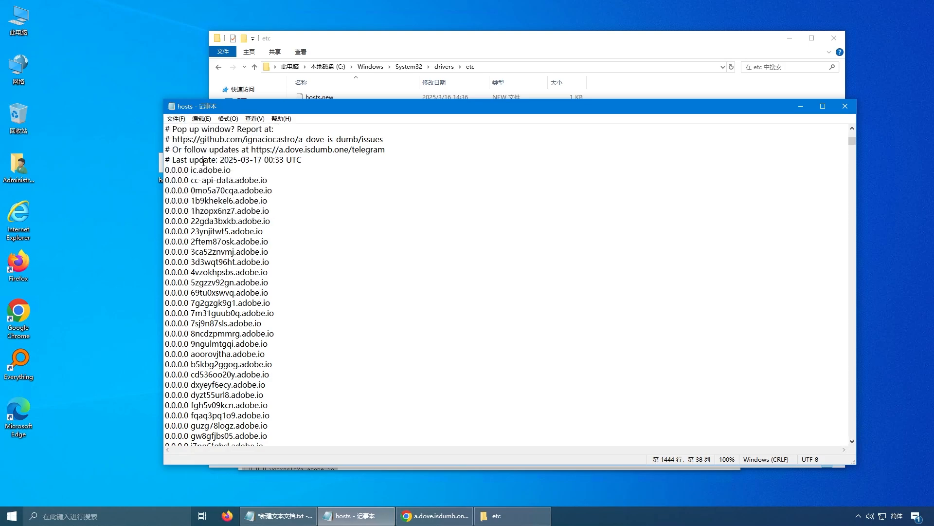
{"action": "left_click", "coordinate": [176, 119]}
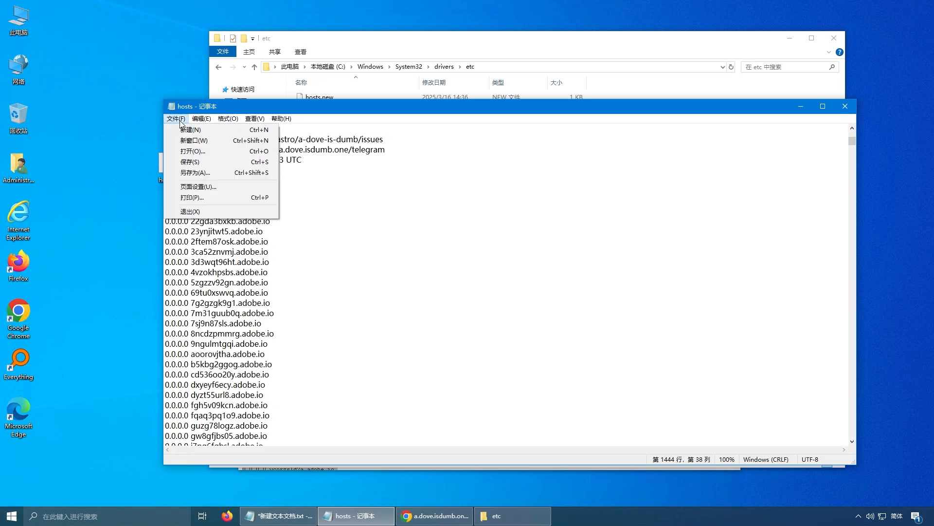
{"action": "left_click", "coordinate": [199, 212]}
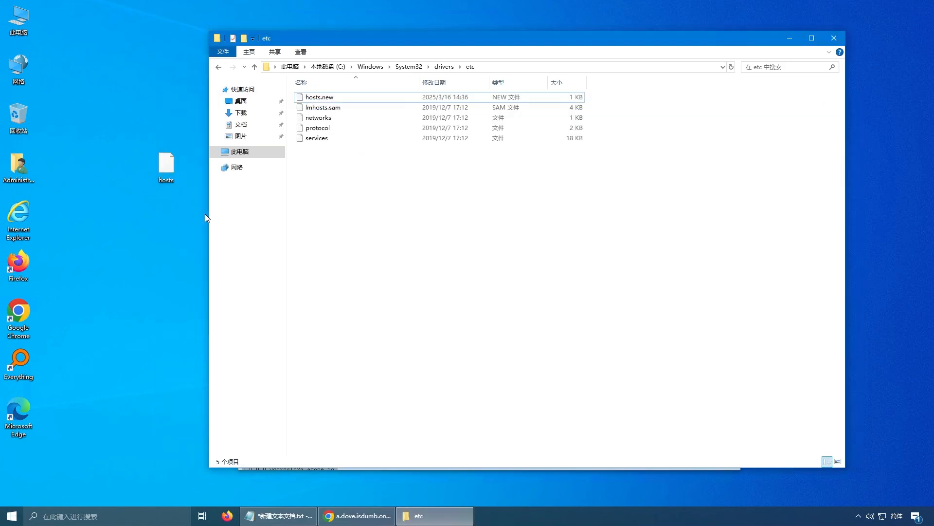
Move the edited hosts file from the desktop back into the etc folder
{"action": "left_click", "coordinate": [168, 166]}
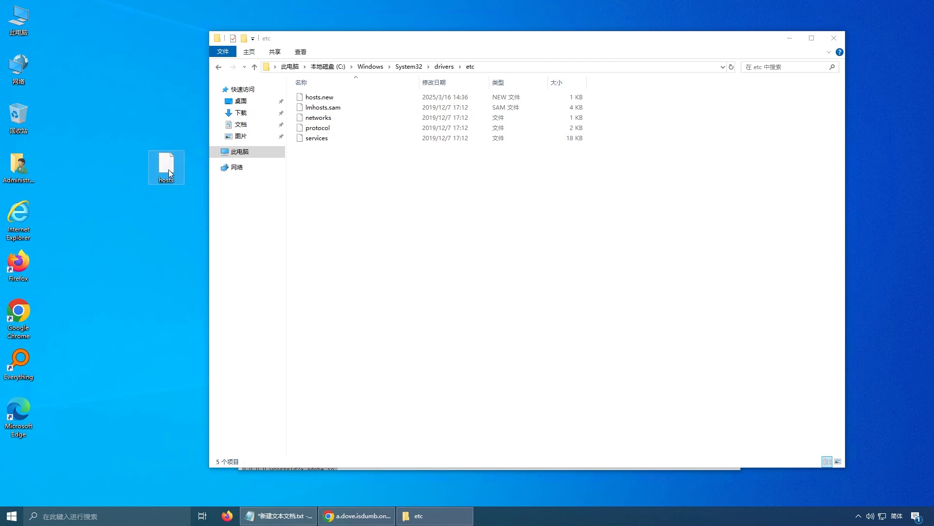
{"action": "left_click_drag", "start_coordinate": [168, 169], "coordinate": [346, 185]}
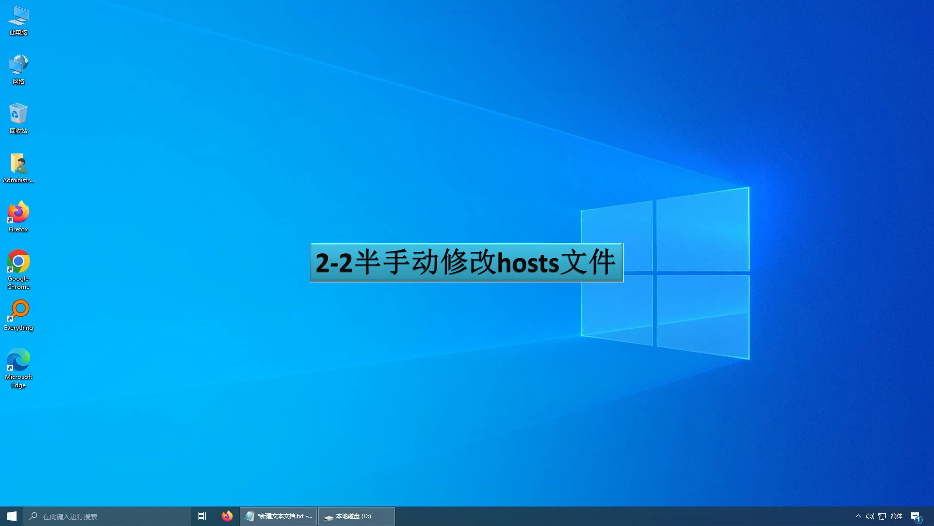
Open the Adobe Block hosts folder on drive D and run Adobe Block hosts .bat as administrator
{"action": "left_click", "coordinate": [356, 515]}
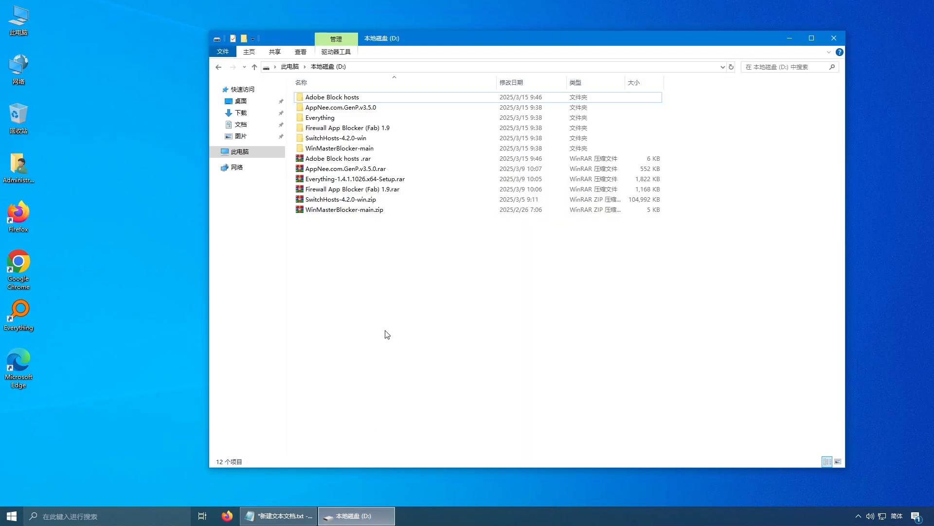
{"action": "double_click", "coordinate": [384, 99]}
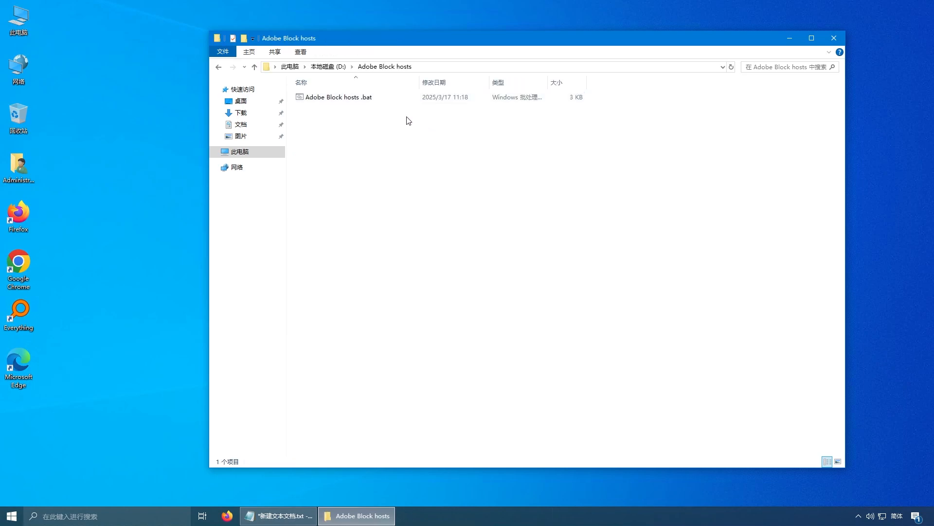
{"action": "left_click", "coordinate": [366, 99]}
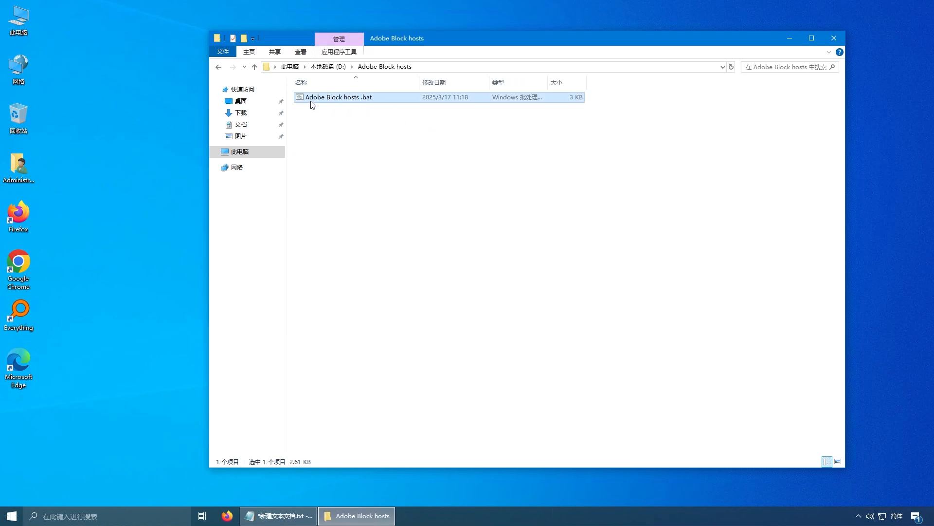
{"action": "right_click", "coordinate": [386, 97]}
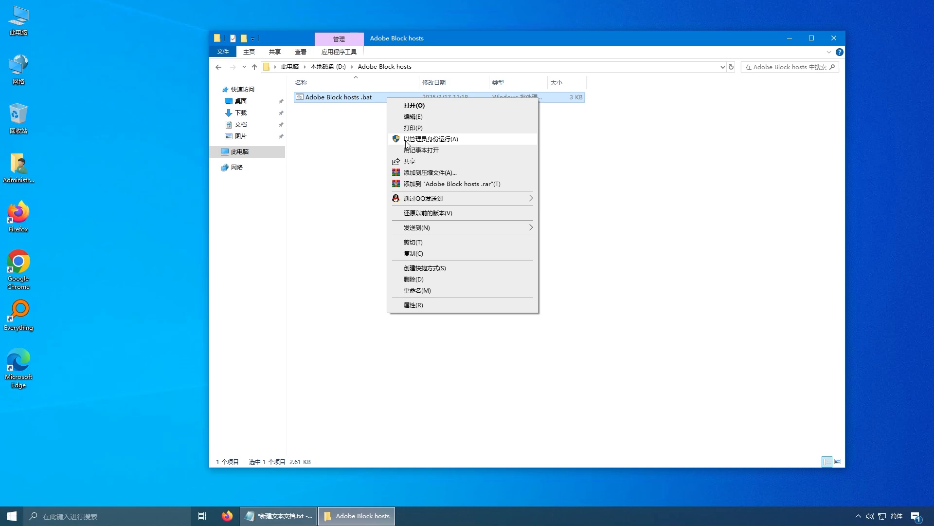
{"action": "left_click", "coordinate": [445, 140]}
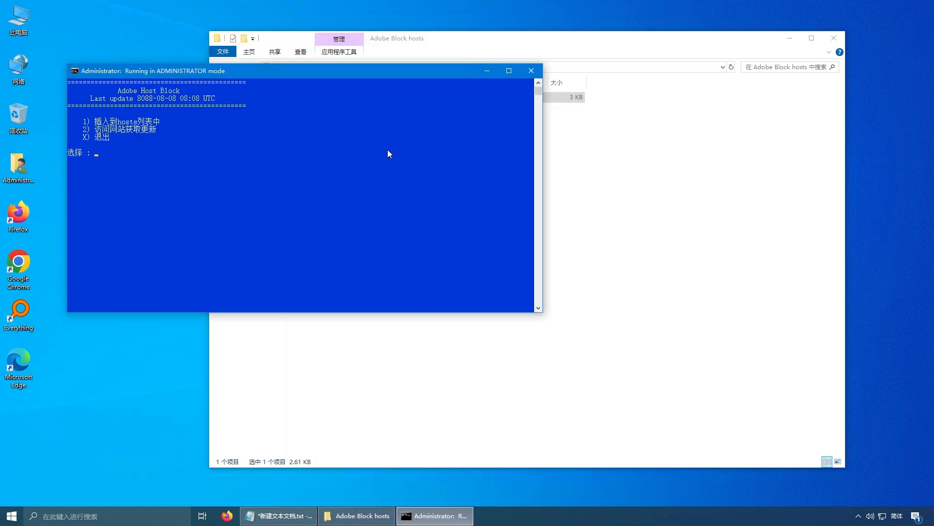
Choose option 2 (访问网站获取更新) in the batch script to open the website with the updated block list
{"action": "left_click_drag", "start_coordinate": [291, 74], "coordinate": [436, 137]}
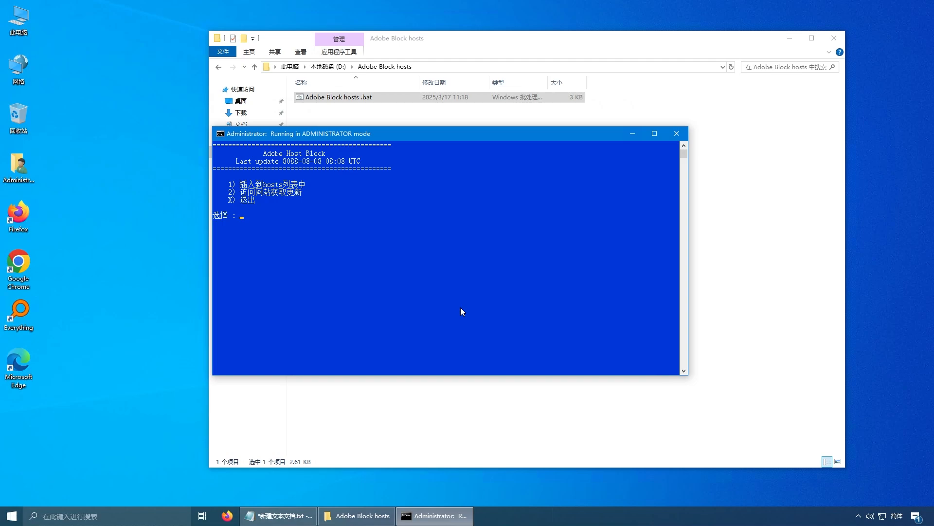
{"action": "type", "text": "2"}
{"action": "key", "text": "Return"}
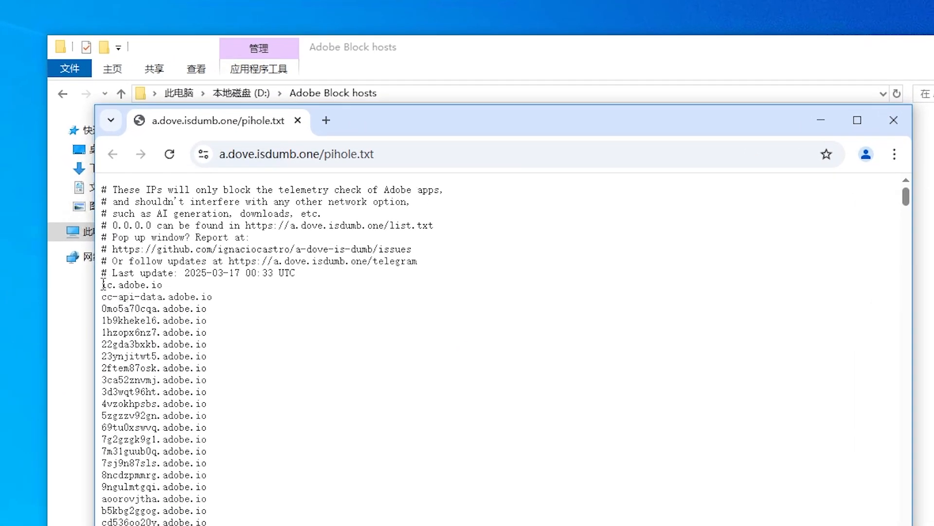
Copy every domain entry on the pihole.txt page from ic.adobe.io through the last line, then minimize the browser
{"action": "left_click_drag", "start_coordinate": [104, 284], "coordinate": [199, 525]}
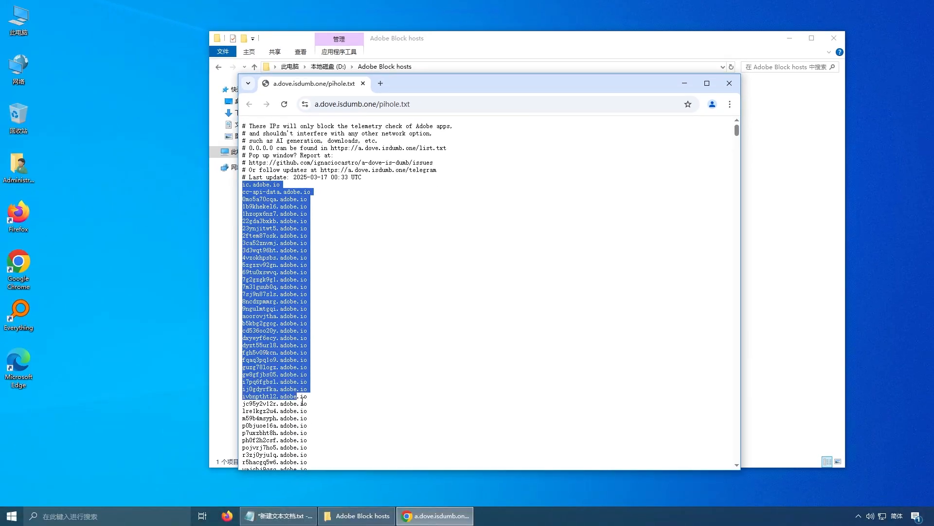
{"action": "left_click_drag", "start_coordinate": [302, 400], "coordinate": [341, 491]}
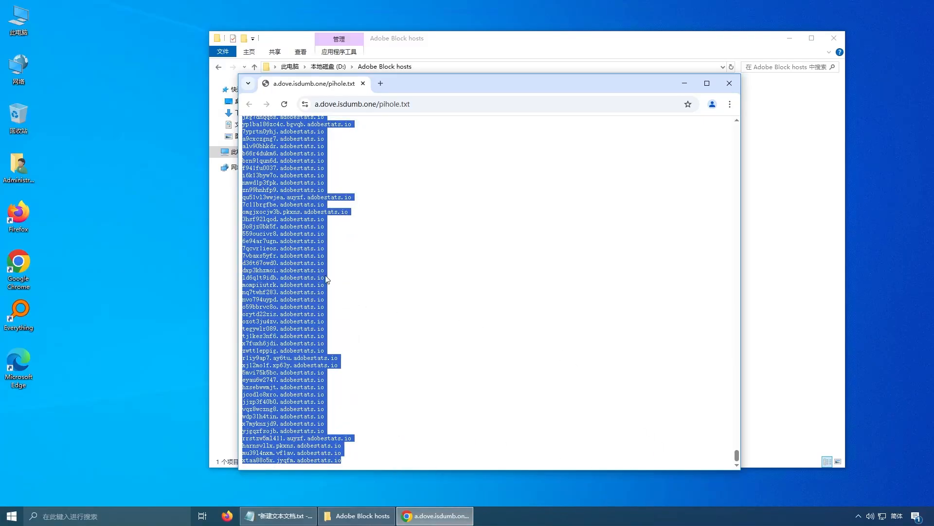
{"action": "right_click", "coordinate": [297, 219]}
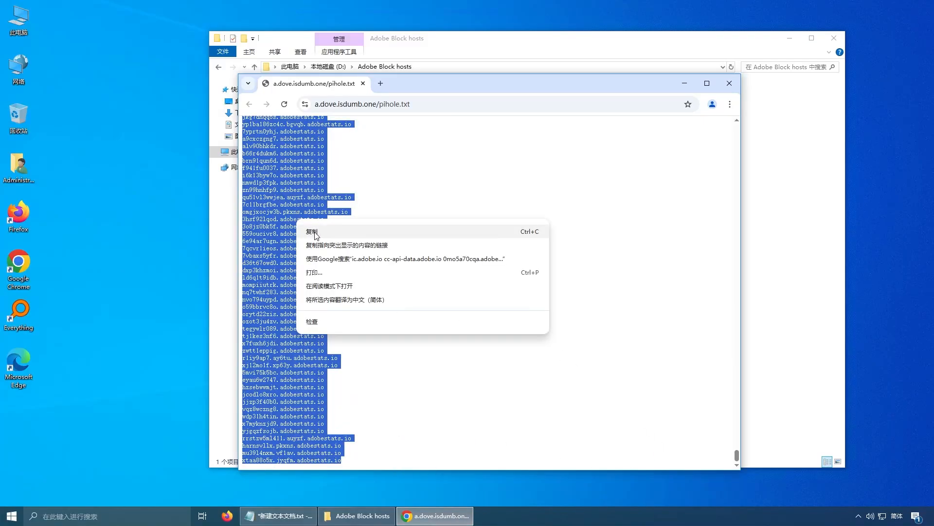
{"action": "left_click", "coordinate": [306, 232]}
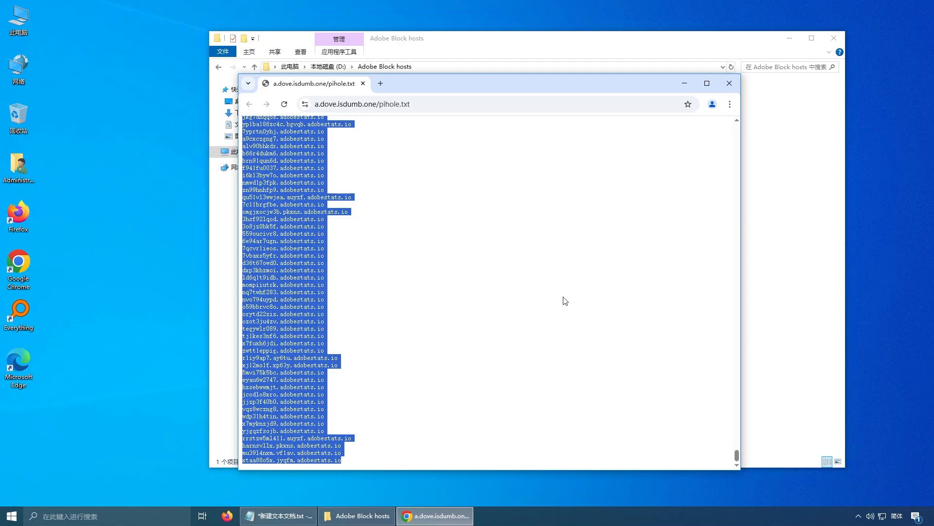
{"action": "left_click_drag", "start_coordinate": [736, 457], "coordinate": [764, 121]}
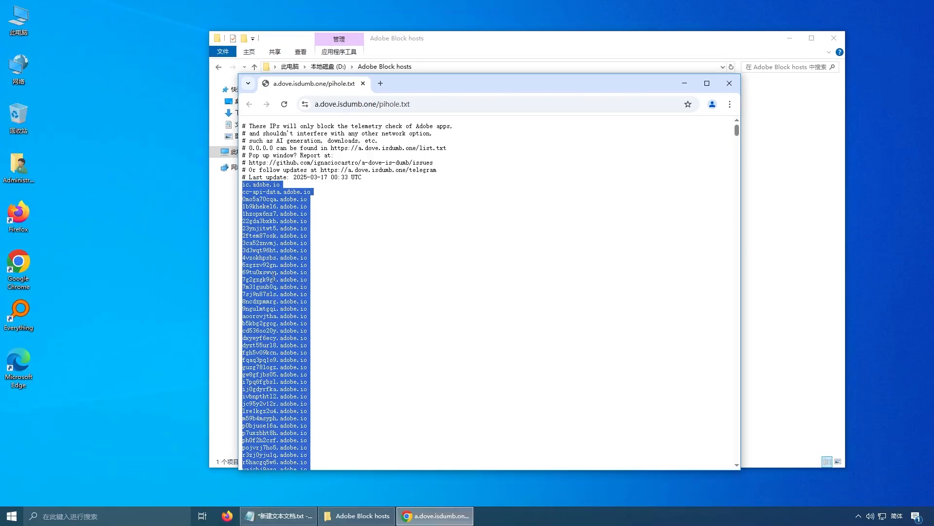
{"action": "right_click", "coordinate": [200, 525]}
{"action": "left_click", "coordinate": [291, 292]}
{"action": "left_click", "coordinate": [687, 82]}
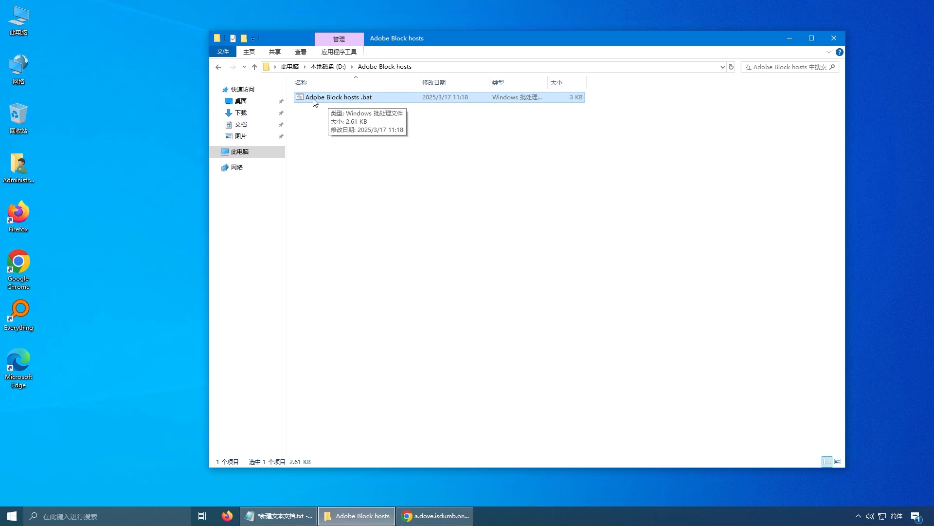
Open Adobe Block hosts .bat in Notepad for editing
{"action": "double_click", "coordinate": [382, 100]}
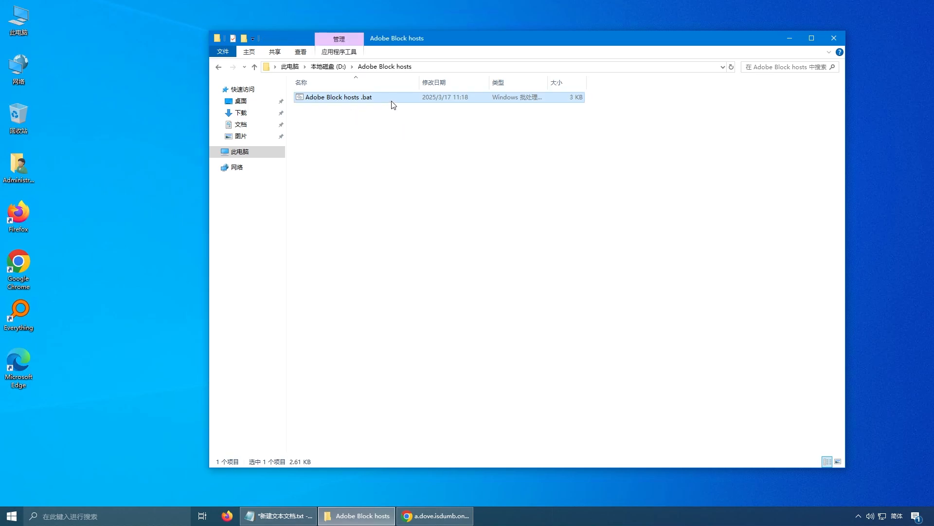
{"action": "right_click", "coordinate": [389, 99]}
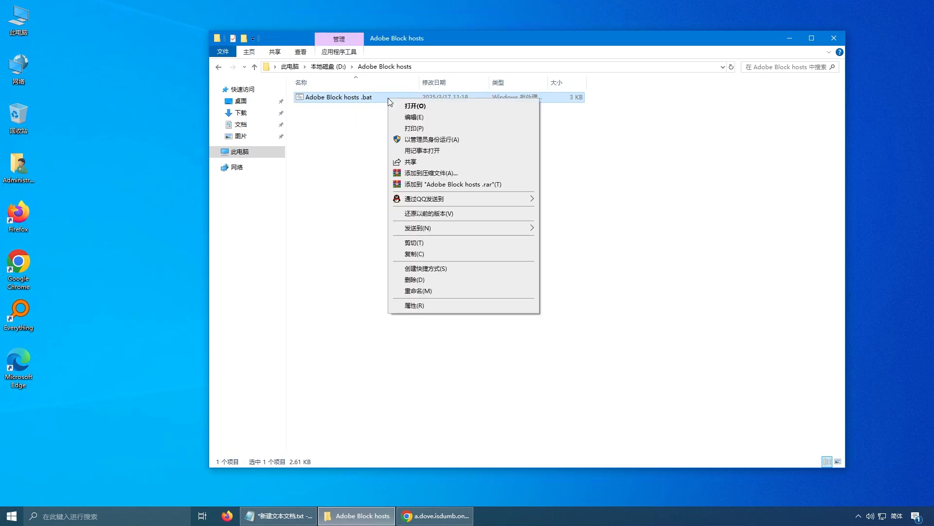
{"action": "left_click", "coordinate": [428, 152]}
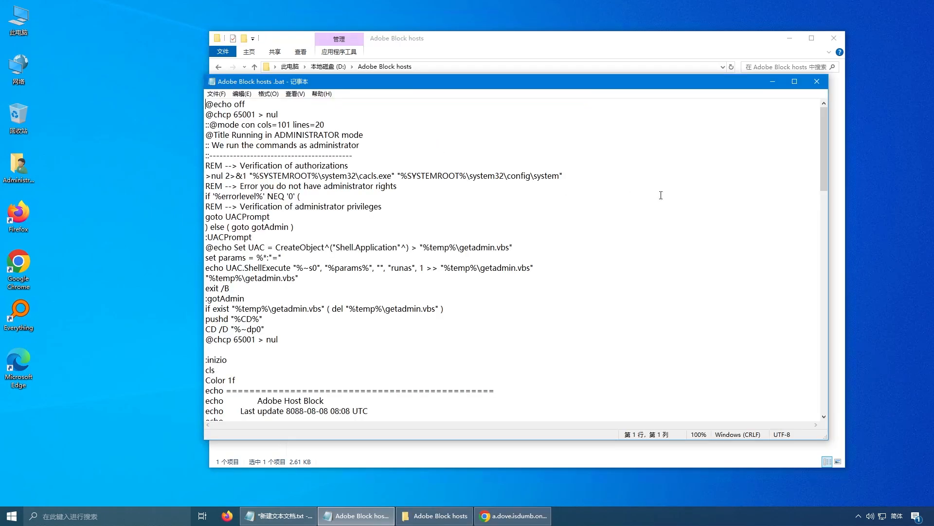
Examine the domain list between "FOR %%A IN (" and ") DO (" in the batch script
{"action": "left_click_drag", "start_coordinate": [822, 148], "coordinate": [828, 296]}
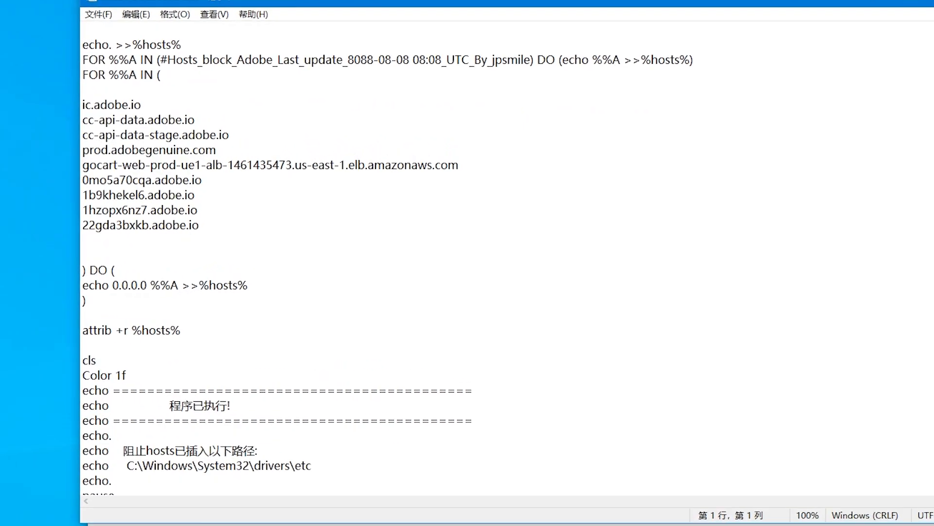
{"action": "scroll", "coordinate": [496, 160], "scroll_direction": "up", "scroll_amount": 1}
{"action": "mouse_move", "coordinate": [88, 91]}
{"action": "left_mouse_down"}
{"action": "mouse_move", "coordinate": [171, 91]}
{"action": "mouse_move", "coordinate": [82, 91]}
{"action": "left_mouse_up"}
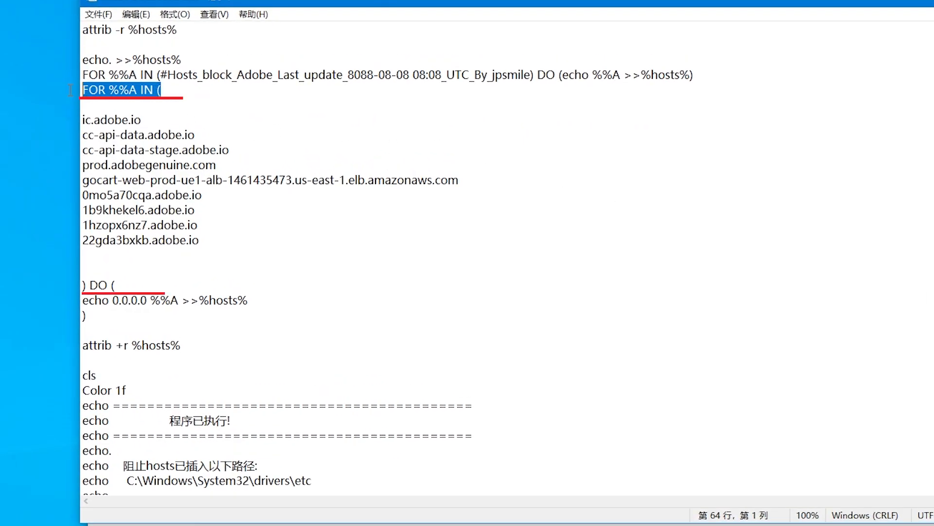
{"action": "left_click_drag", "start_coordinate": [113, 285], "coordinate": [74, 286]}
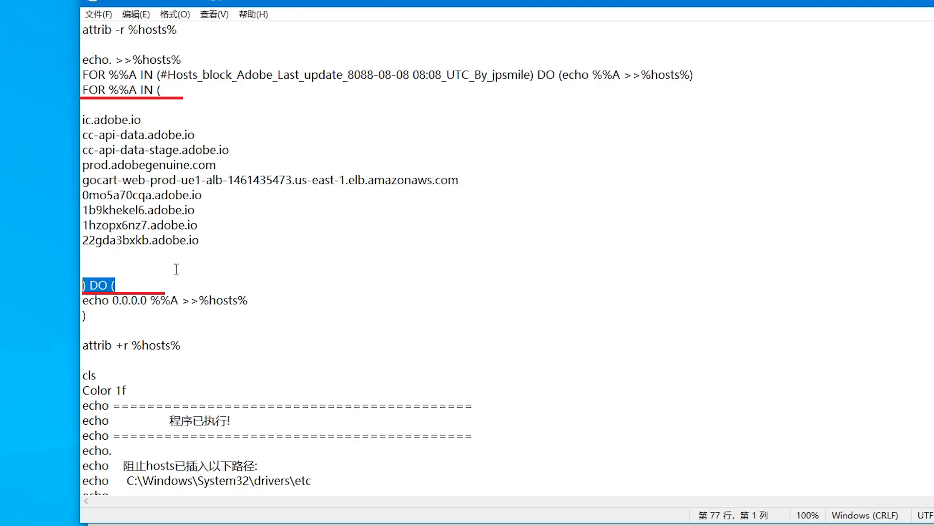
{"action": "left_click", "coordinate": [237, 261]}
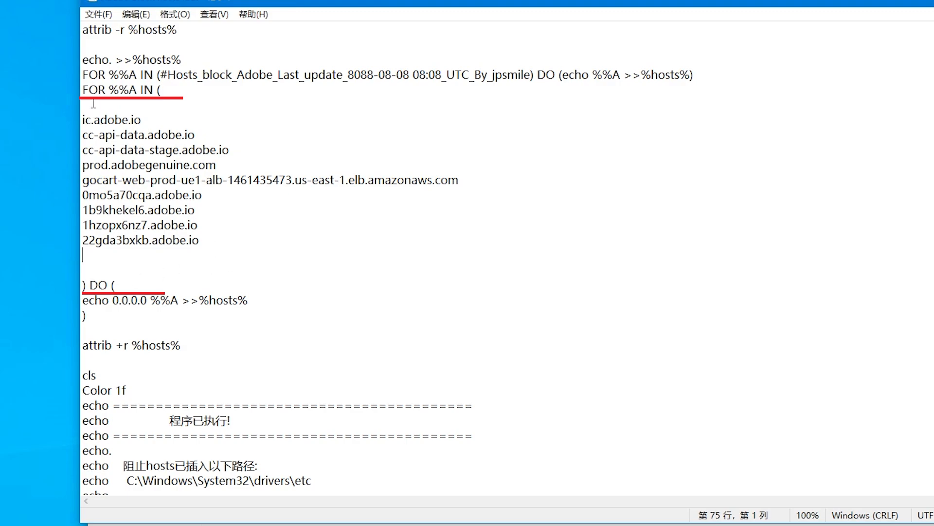
{"action": "left_click_drag", "start_coordinate": [83, 120], "coordinate": [463, 251]}
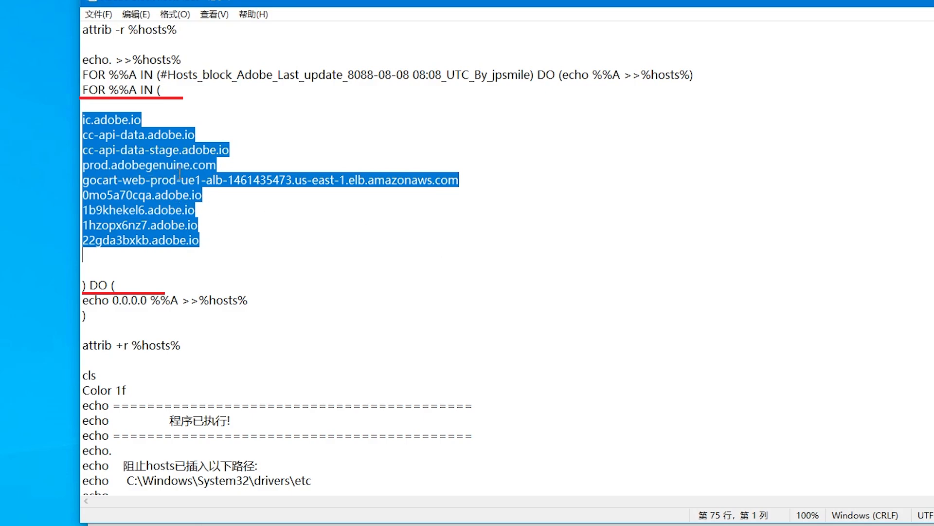
{"action": "left_click", "coordinate": [272, 179]}
{"action": "left_click_drag", "start_coordinate": [83, 90], "coordinate": [154, 89]}
{"action": "left_click_drag", "start_coordinate": [82, 285], "coordinate": [115, 286]}
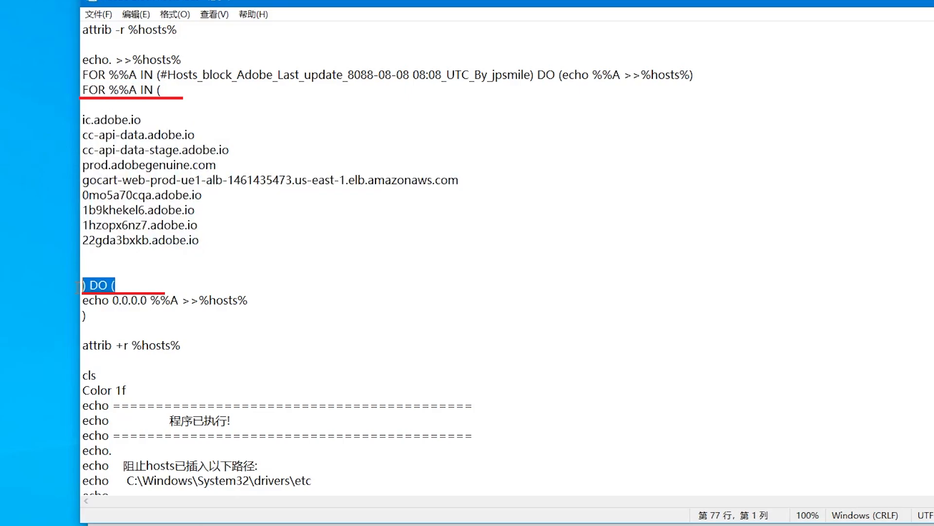
{"action": "left_click", "coordinate": [195, 265]}
Replace the existing domains between "FOR %%A IN (" and ") DO (" with the copied block list
{"action": "left_click_drag", "start_coordinate": [83, 120], "coordinate": [393, 240]}
{"action": "key", "text": "Delete"}
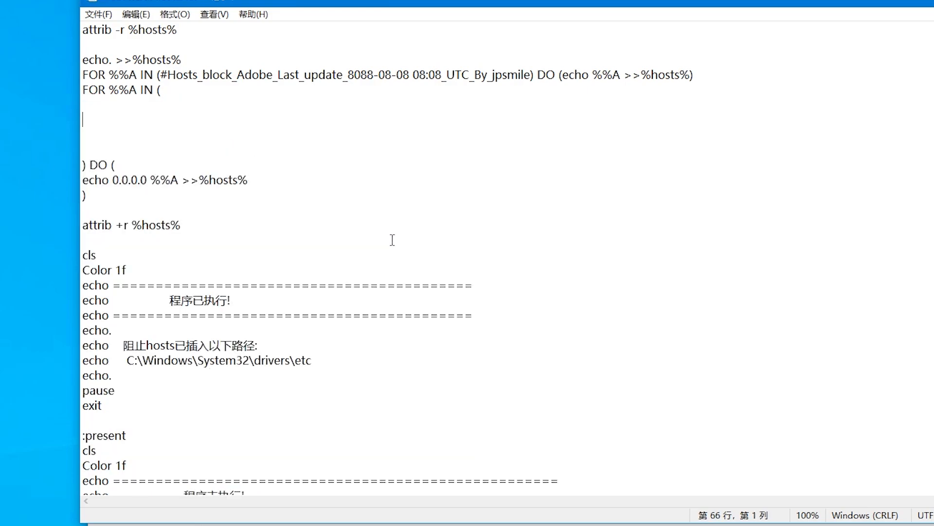
{"action": "right_click", "coordinate": [99, 123]}
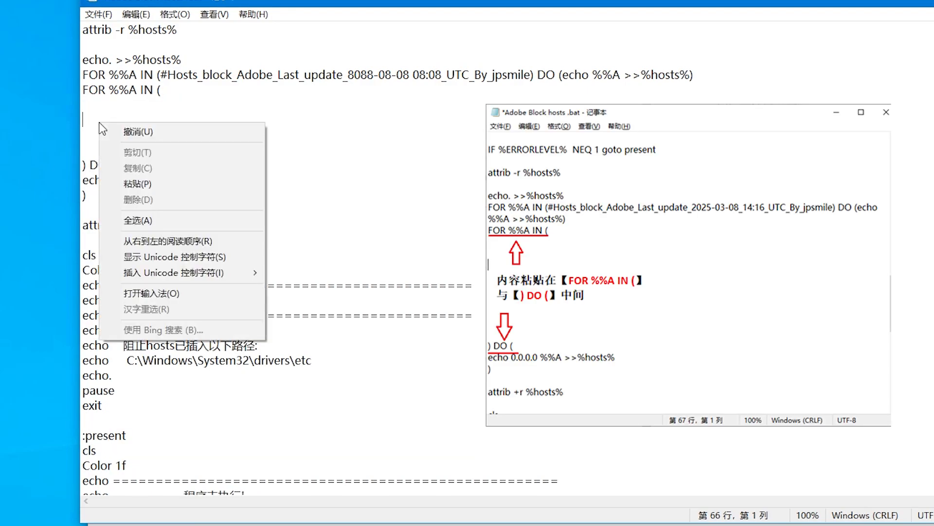
{"action": "left_click", "coordinate": [157, 182]}
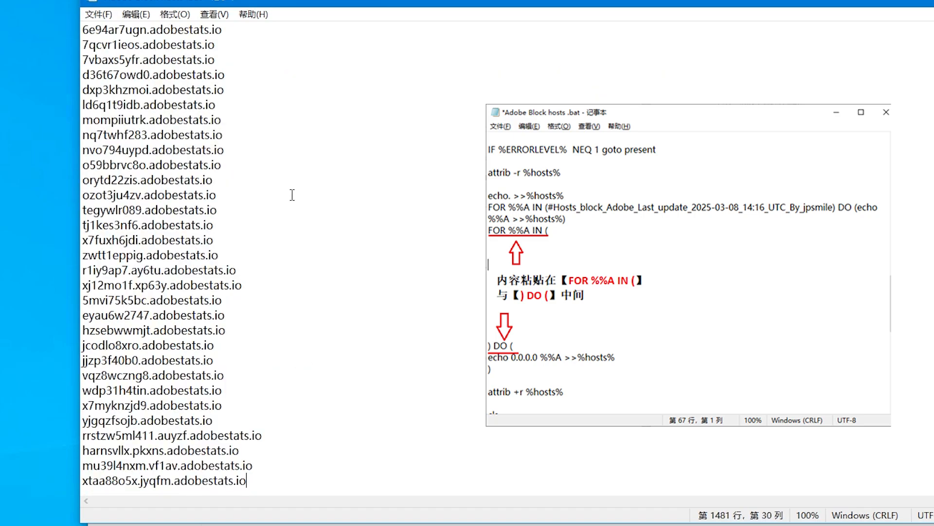
{"action": "scroll", "coordinate": [292, 194], "scroll_direction": "up", "scroll_amount": 20}
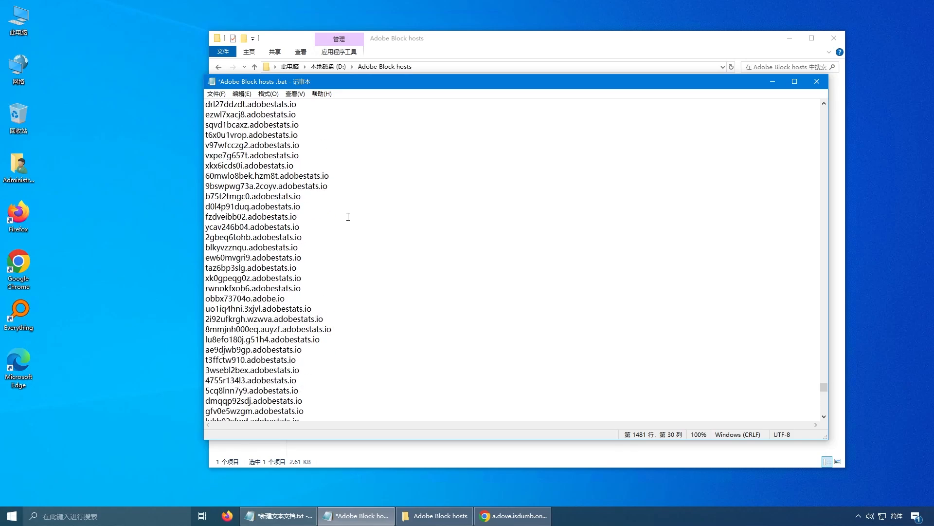
{"action": "scroll", "coordinate": [348, 216], "scroll_direction": "up", "scroll_amount": 20}
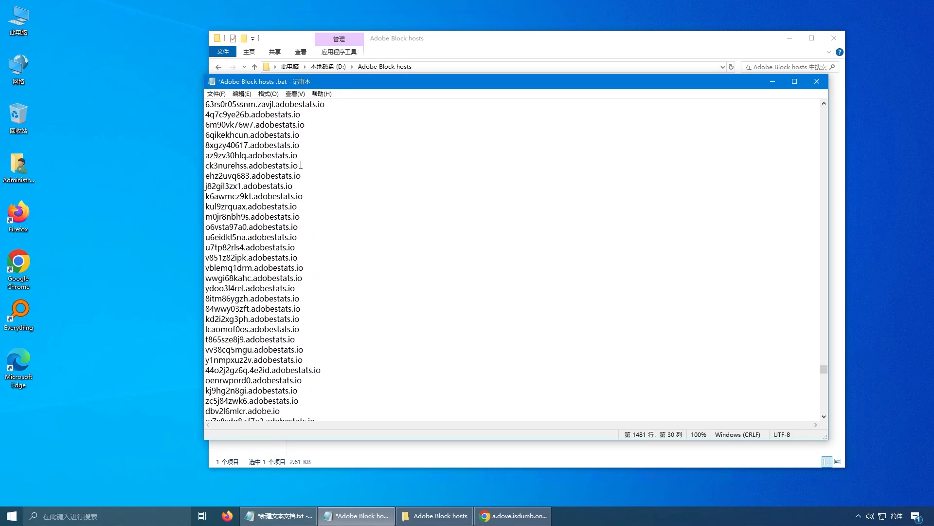
Save the edited batch file and exit Notepad
{"action": "left_click", "coordinate": [216, 94]}
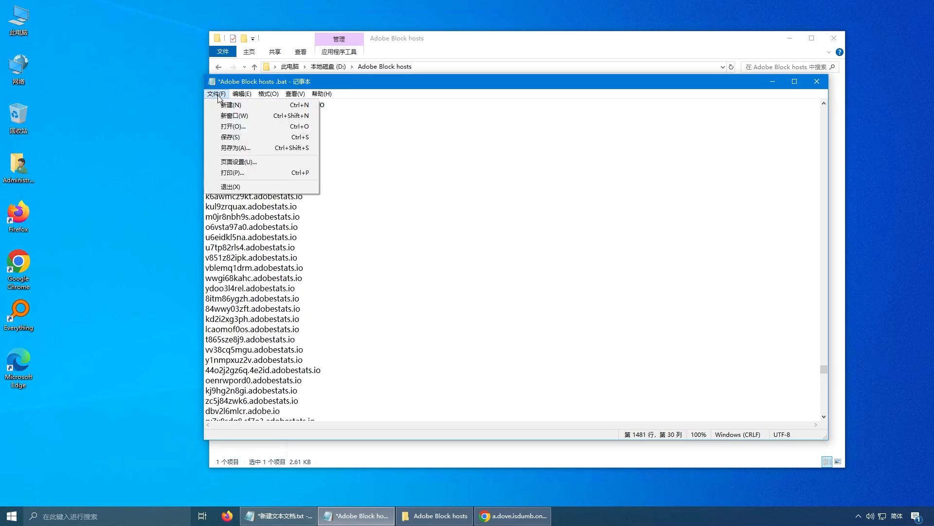
{"action": "left_click", "coordinate": [234, 138]}
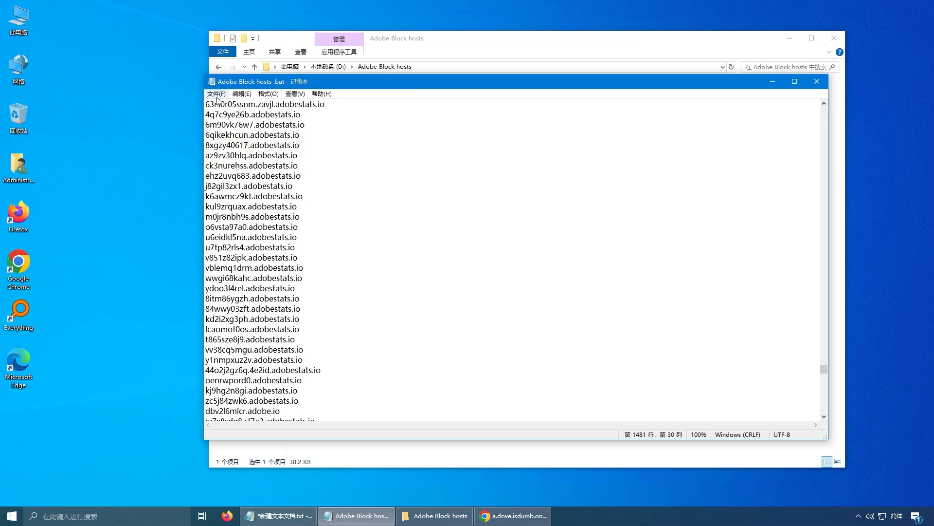
{"action": "left_click", "coordinate": [216, 93]}
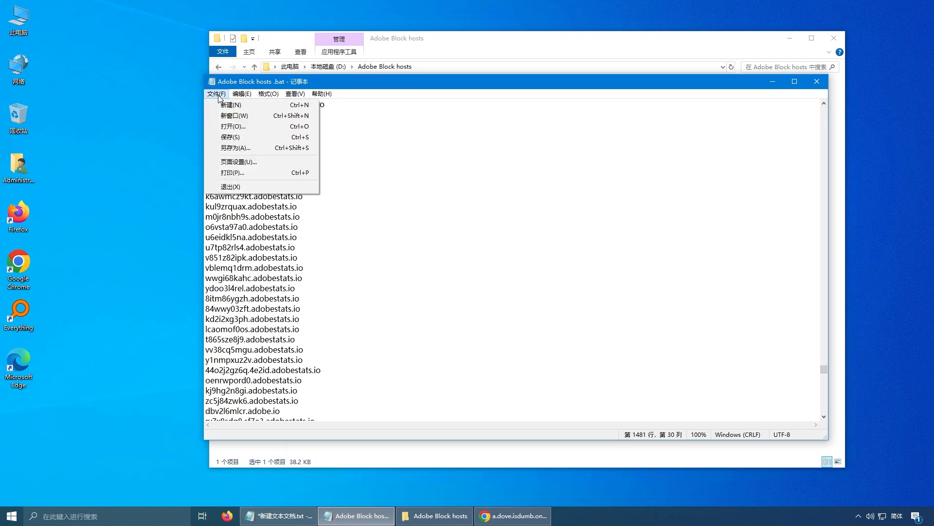
{"action": "left_click", "coordinate": [238, 187]}
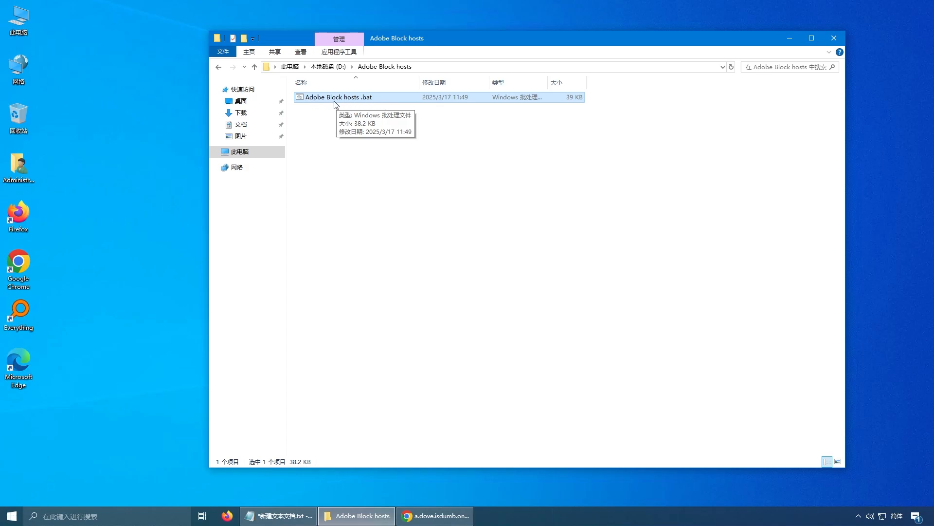
Run the updated Adobe Block hosts .bat as administrator and choose option 1 to insert the domains into the hosts file
{"action": "right_click", "coordinate": [389, 96]}
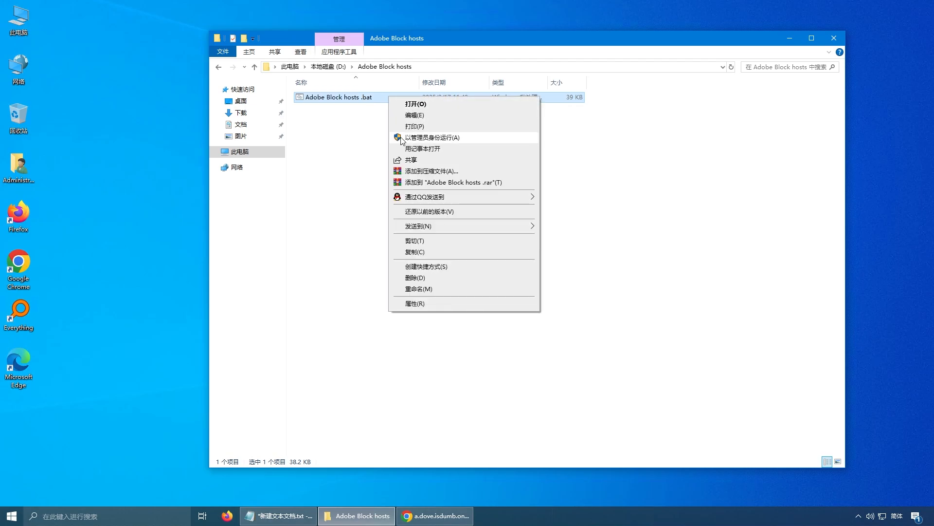
{"action": "left_click", "coordinate": [443, 139]}
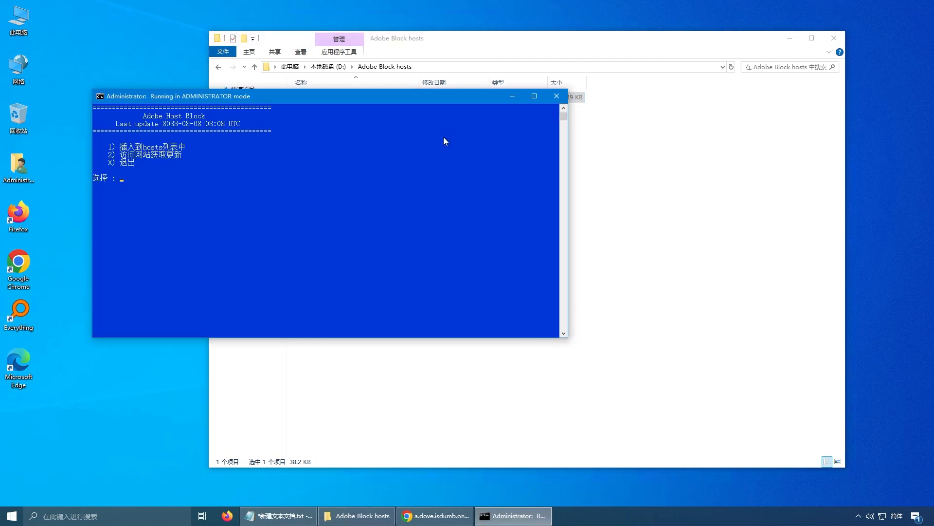
{"action": "left_click_drag", "start_coordinate": [314, 95], "coordinate": [430, 148]}
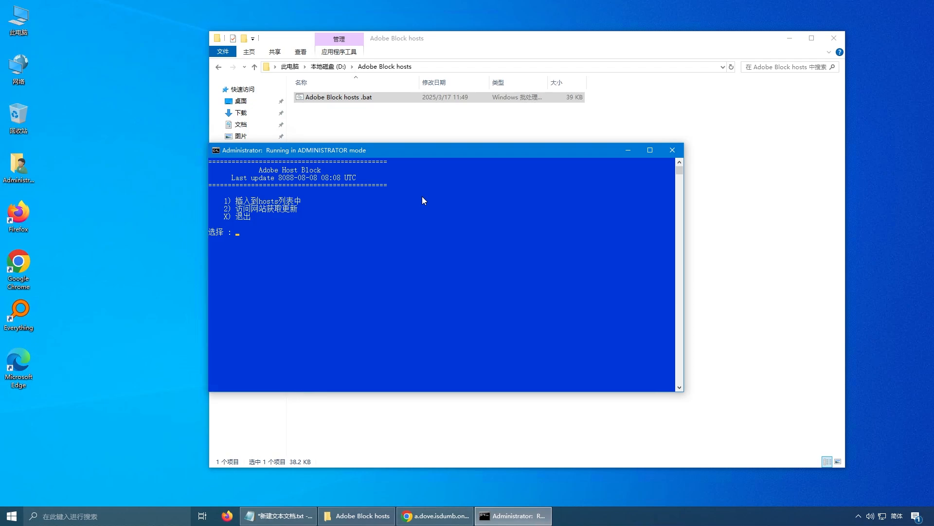
{"action": "key", "text": "1"}
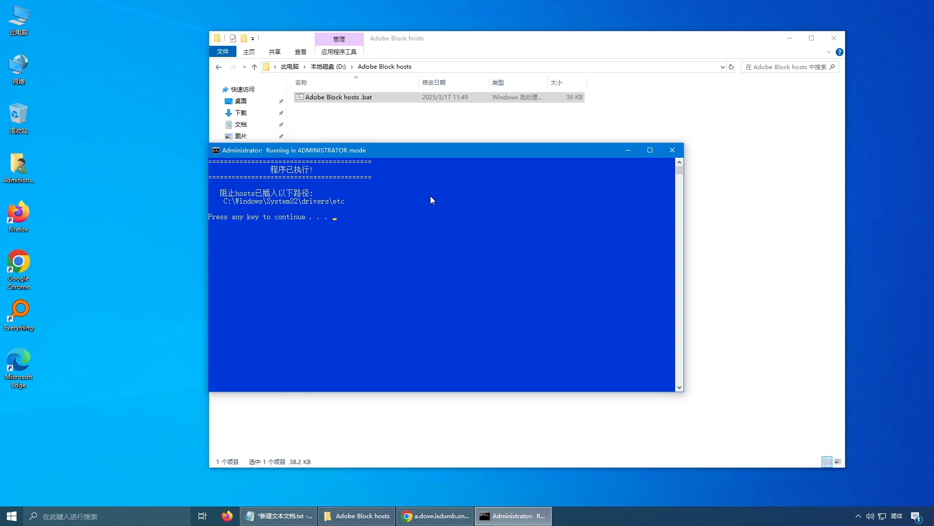
Dismiss the finished script's console and review the full path C:\Windows\System32\drivers\etc in the text notes
{"action": "key", "text": "Return"}
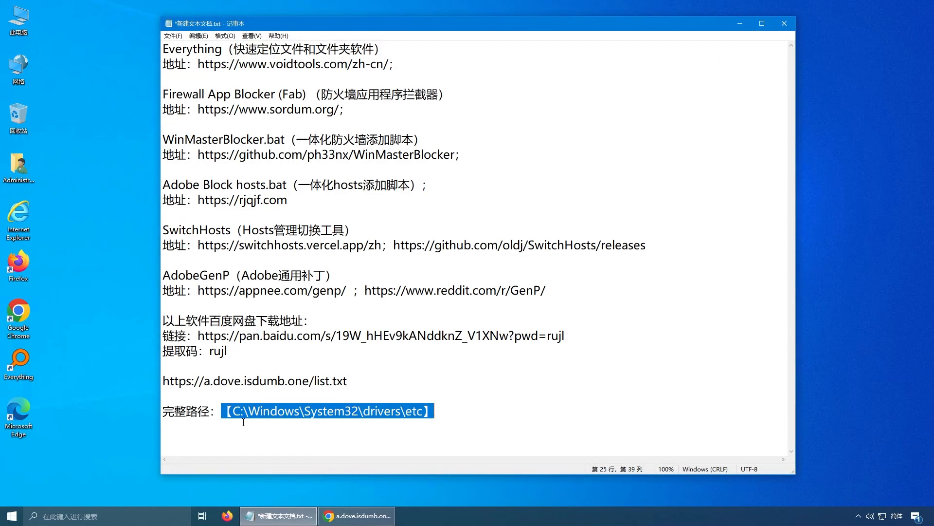
{"action": "left_click_drag", "start_coordinate": [435, 412], "coordinate": [163, 410]}
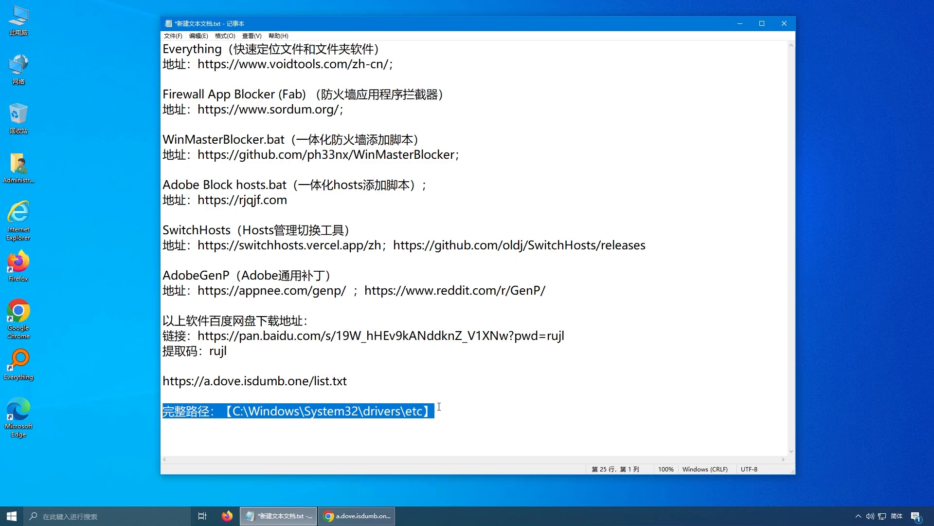
{"action": "left_click", "coordinate": [468, 411]}
Open the folder C:\Windows\System32\drivers\etc in File Explorer
{"action": "key", "text": "super+e"}
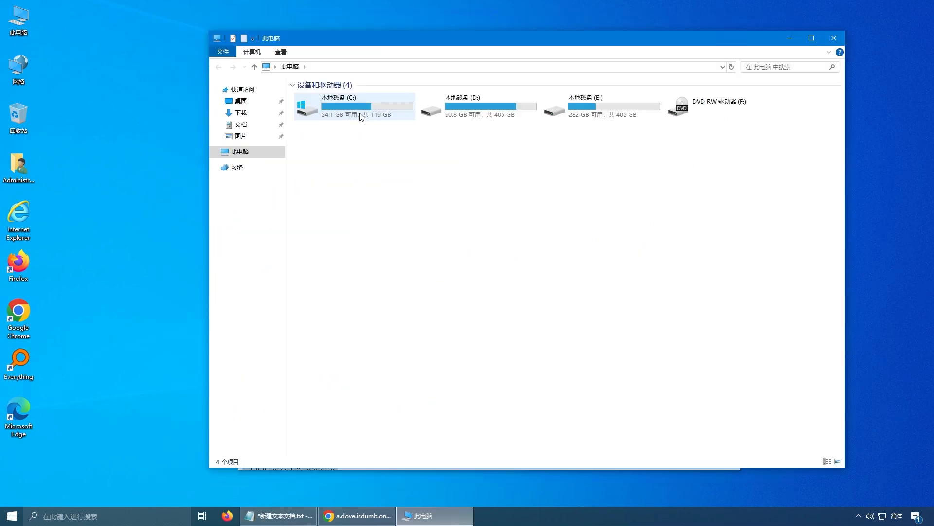
{"action": "double_click", "coordinate": [359, 114]}
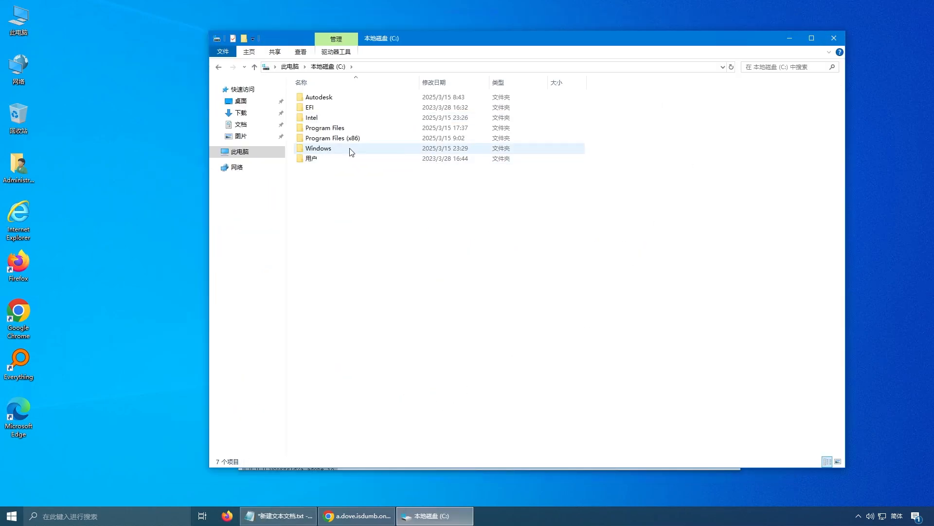
{"action": "double_click", "coordinate": [359, 149]}
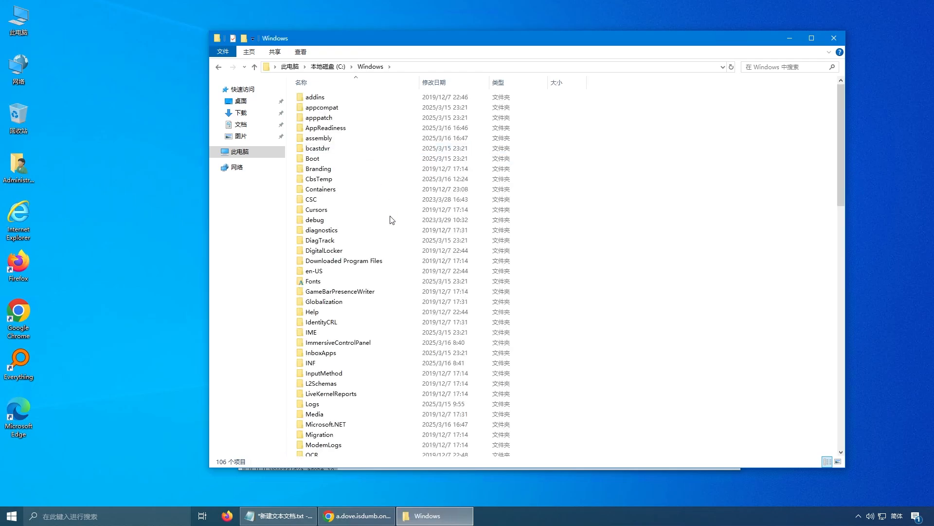
{"action": "scroll", "coordinate": [438, 315], "scroll_direction": "down", "scroll_amount": 5}
{"action": "scroll", "coordinate": [437, 317], "scroll_direction": "down", "scroll_amount": 9}
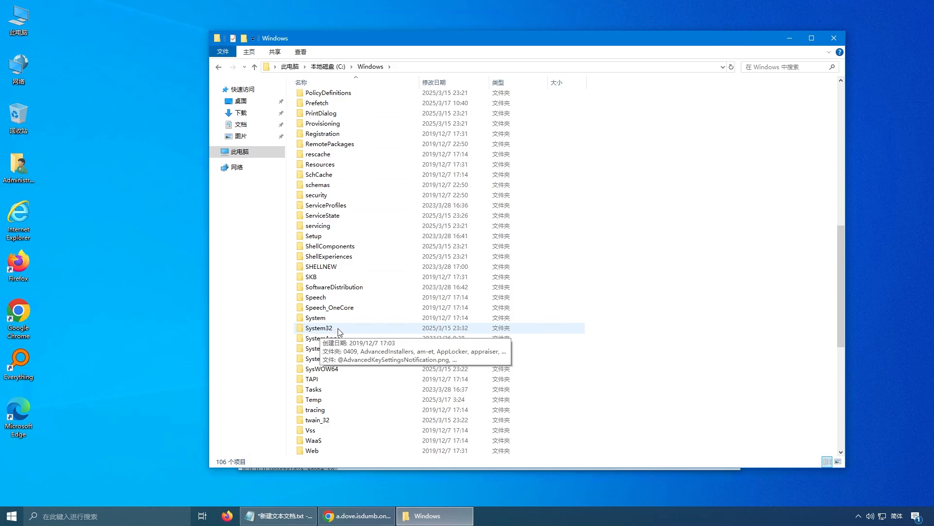
{"action": "double_click", "coordinate": [338, 329]}
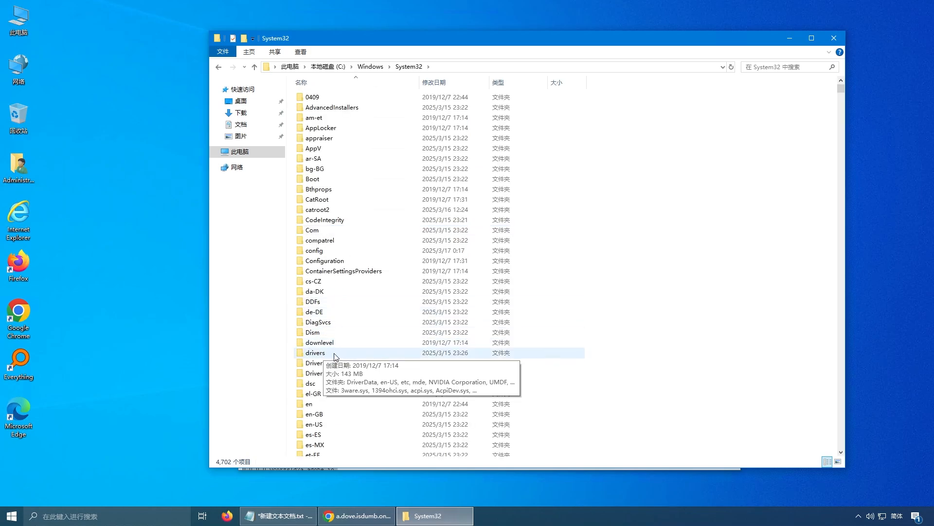
{"action": "double_click", "coordinate": [356, 353]}
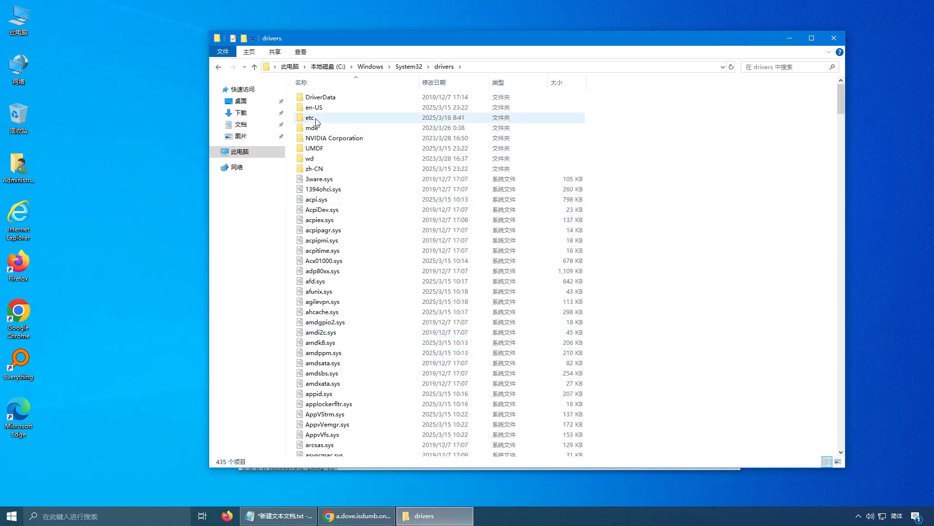
{"action": "double_click", "coordinate": [346, 121]}
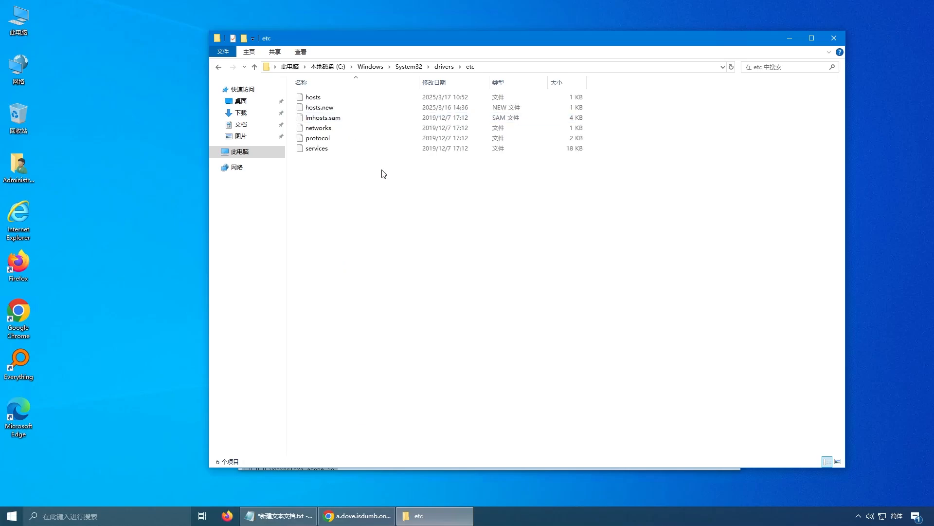
Remove the read-only (只读) attribute from the hosts file through its properties and apply the change
{"action": "left_click", "coordinate": [340, 99]}
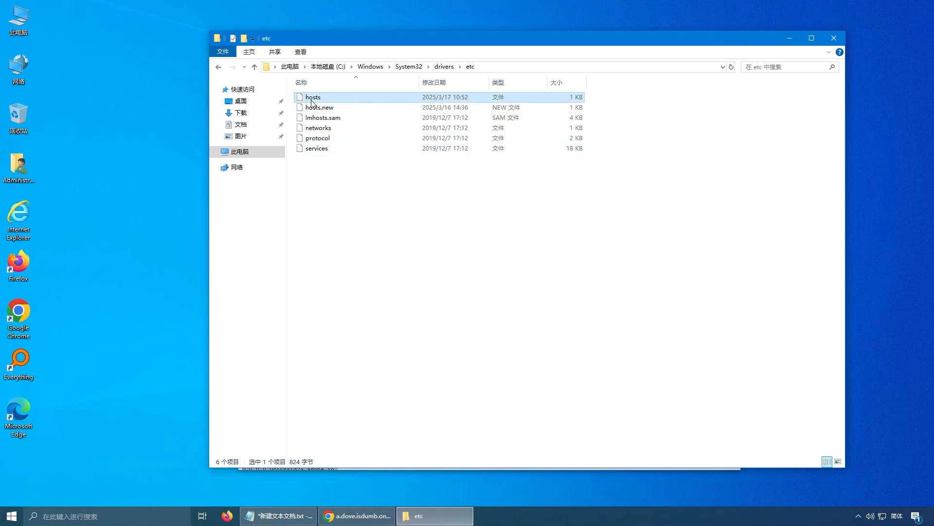
{"action": "right_click", "coordinate": [351, 96]}
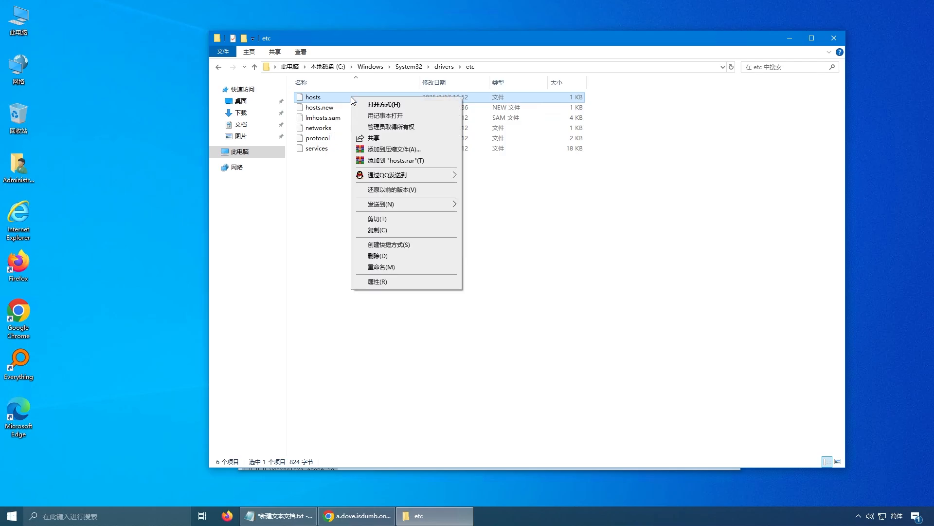
{"action": "left_click", "coordinate": [390, 281]}
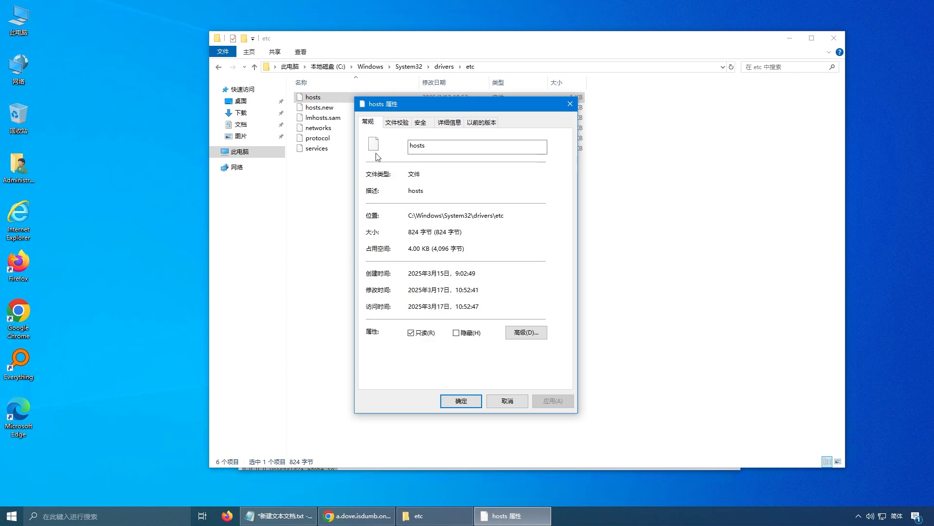
{"action": "left_click", "coordinate": [418, 335]}
{"action": "left_click", "coordinate": [554, 402]}
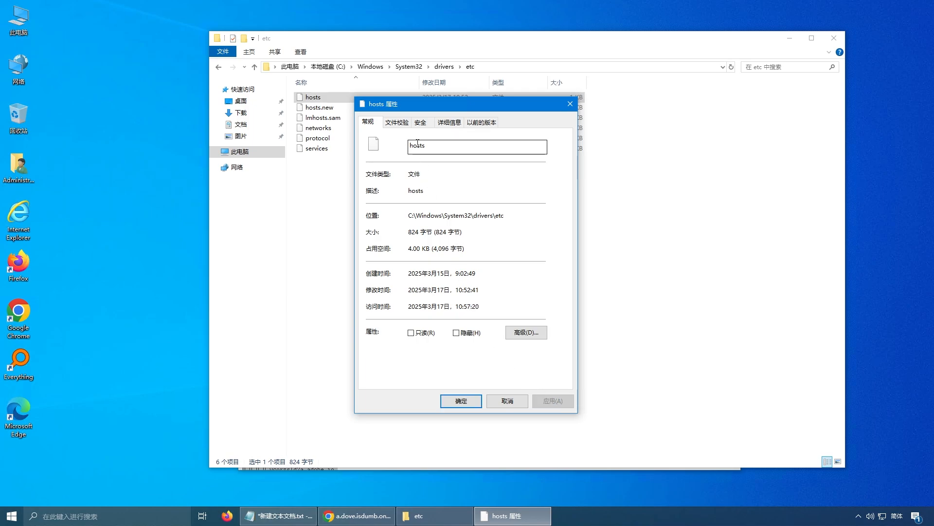
Allow ALL APPLICATION PACKAGES the write (写入) permission on the hosts file, accept the security warning and close its properties
{"action": "left_click", "coordinate": [421, 123]}
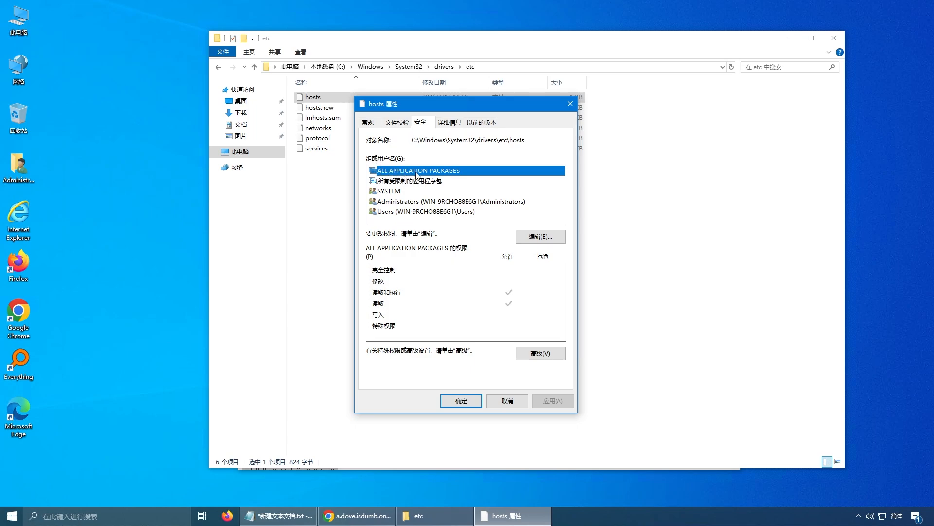
{"action": "left_click", "coordinate": [545, 239]}
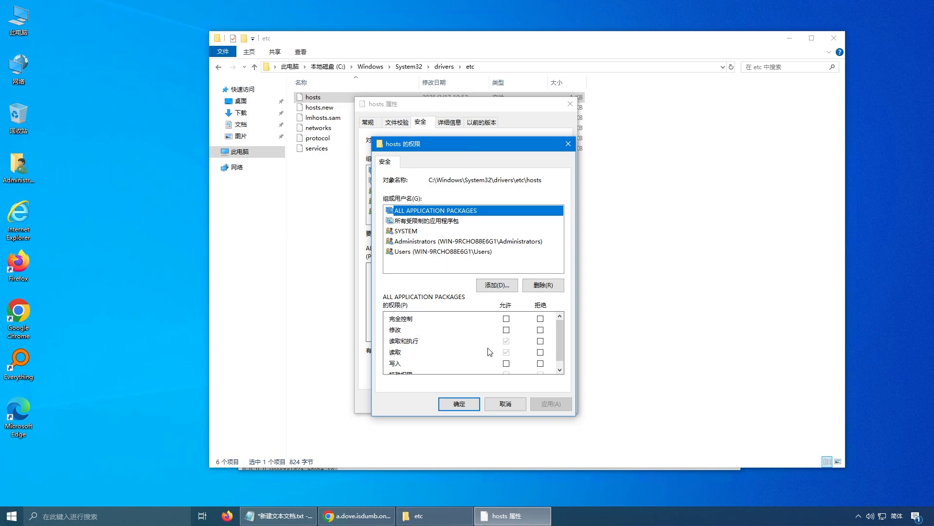
{"action": "scroll", "coordinate": [490, 353], "scroll_direction": "down", "scroll_amount": 1}
{"action": "left_click", "coordinate": [404, 357]}
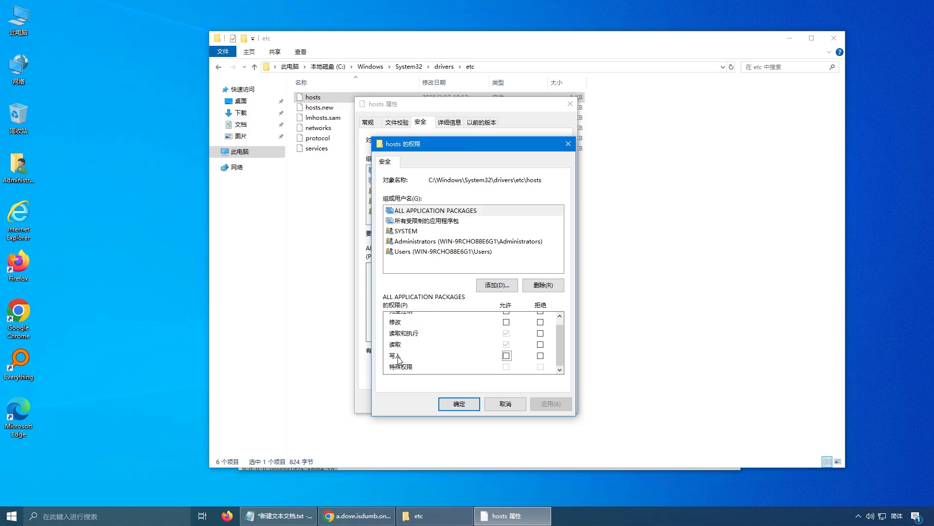
{"action": "left_click", "coordinate": [507, 356]}
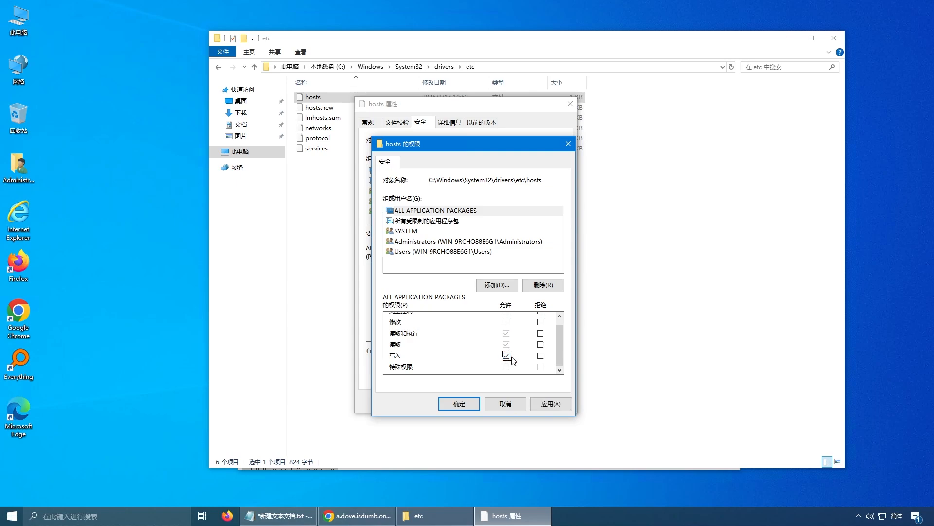
{"action": "left_click", "coordinate": [552, 404]}
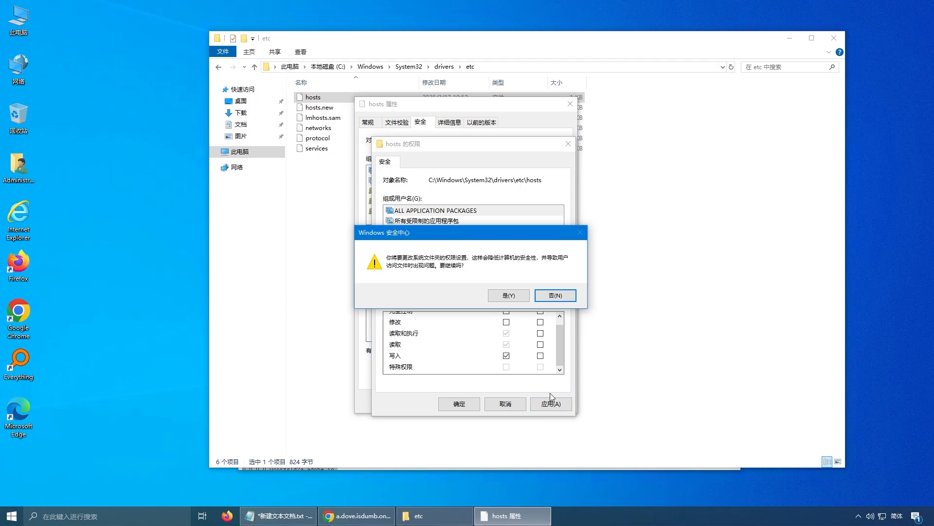
{"action": "left_click", "coordinate": [508, 295]}
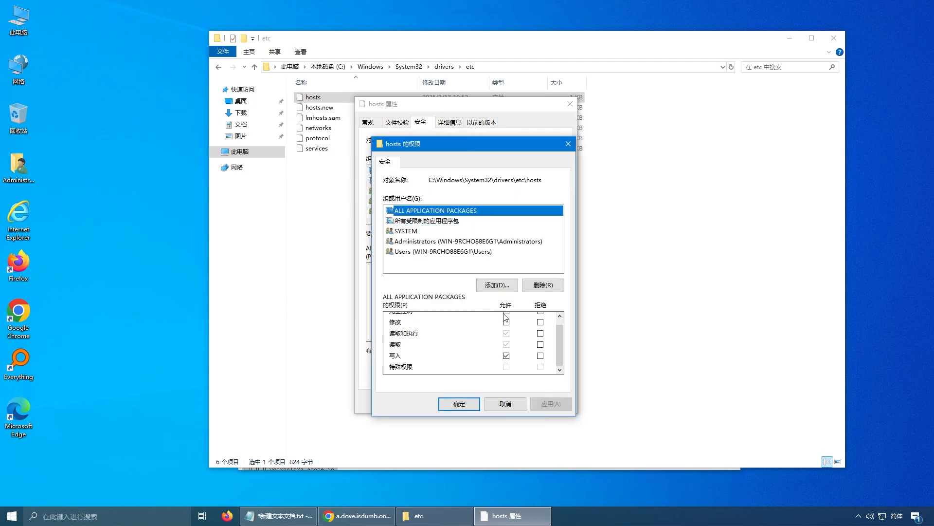
{"action": "left_click", "coordinate": [458, 404]}
{"action": "left_click", "coordinate": [458, 402]}
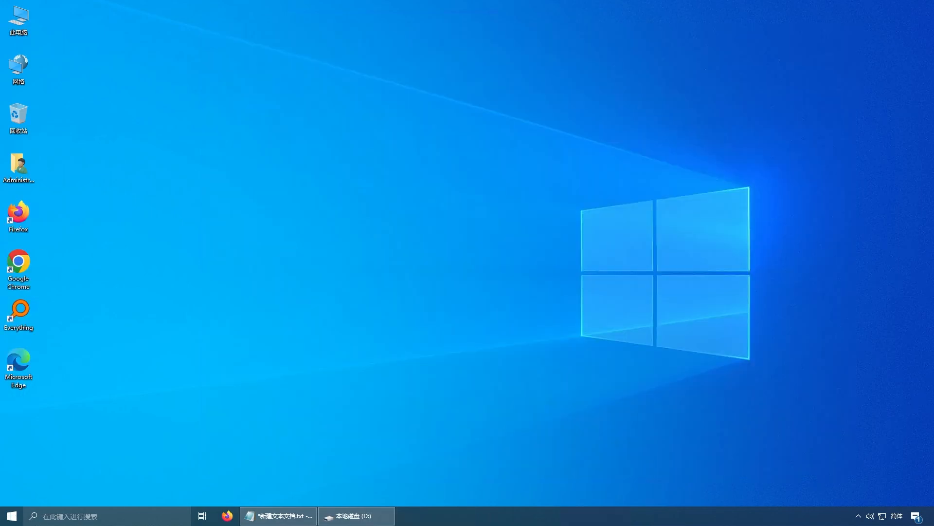
Run SwitchHosts.exe from the SwitchHosts-4.2.0-win folder on drive D: as administrator, and minimize the folder window
{"action": "left_click", "coordinate": [385, 515]}
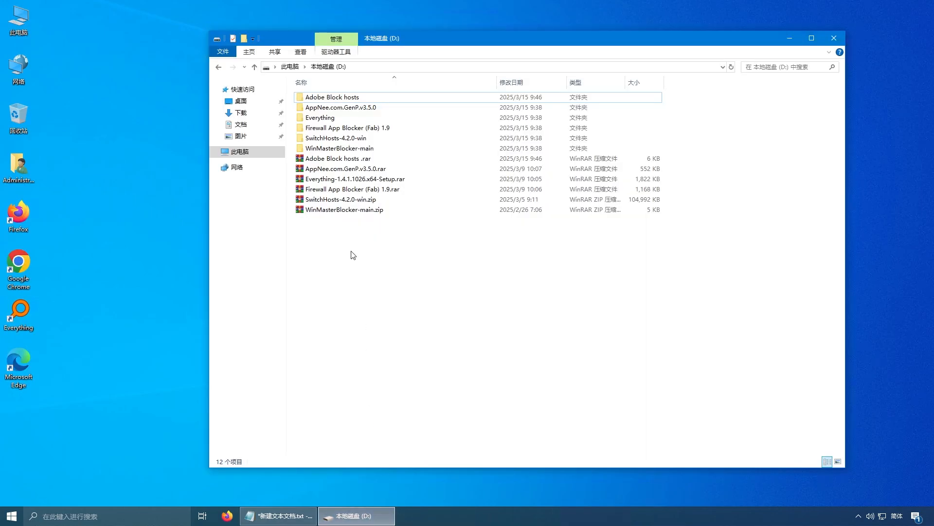
{"action": "double_click", "coordinate": [352, 140]}
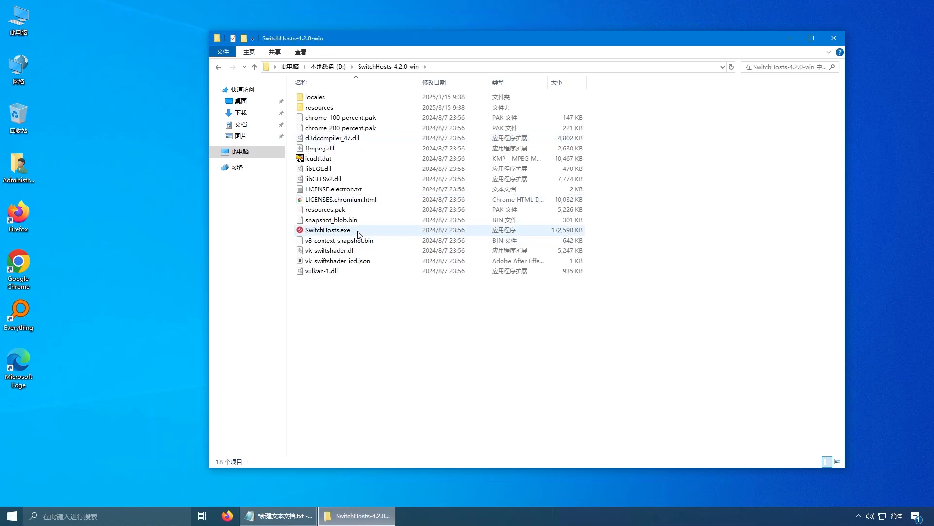
{"action": "left_click", "coordinate": [326, 232]}
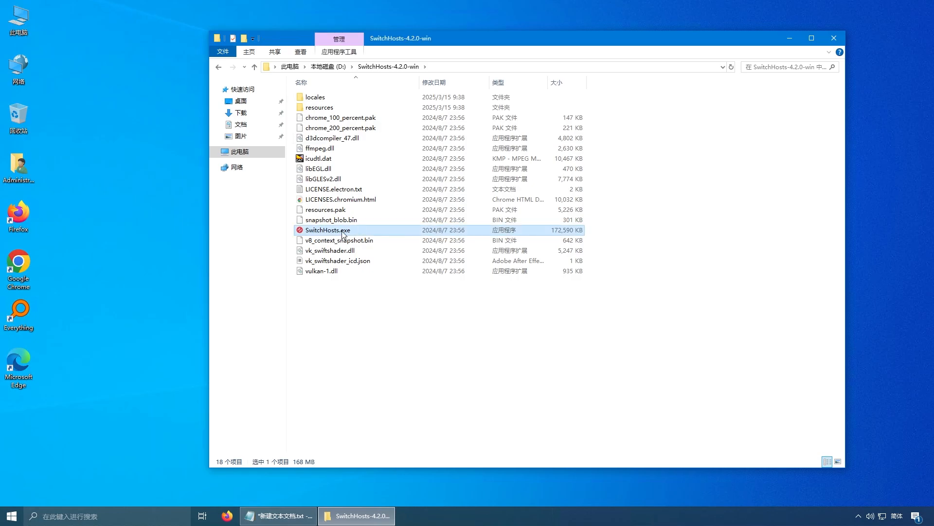
{"action": "right_click", "coordinate": [383, 234]}
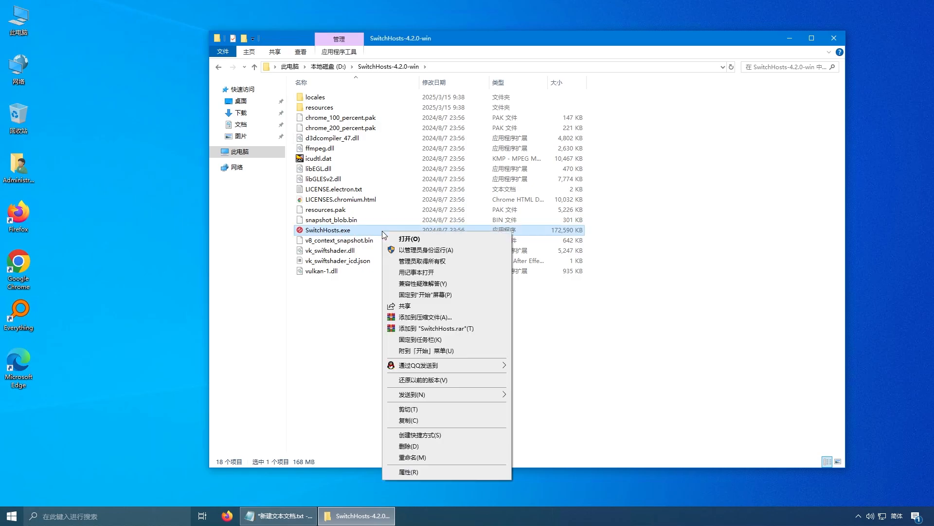
{"action": "left_click", "coordinate": [435, 250]}
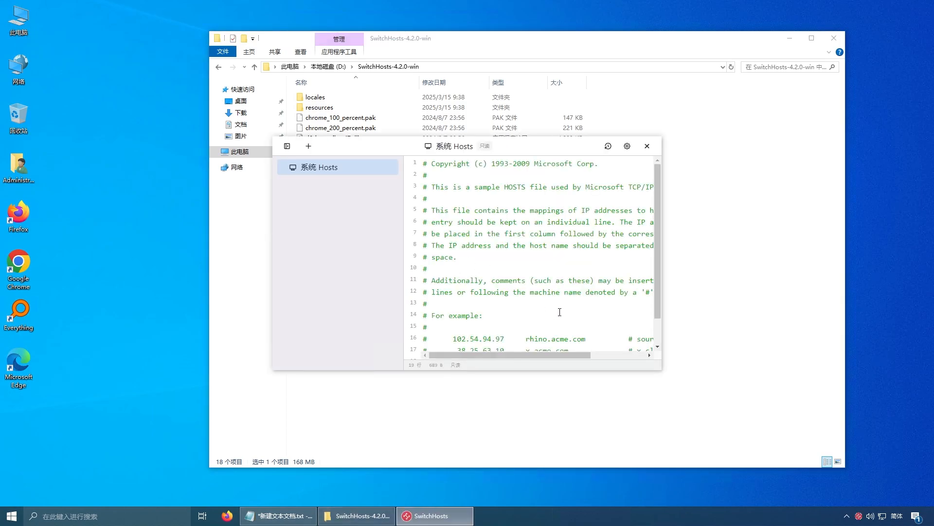
{"action": "left_click", "coordinate": [787, 43]}
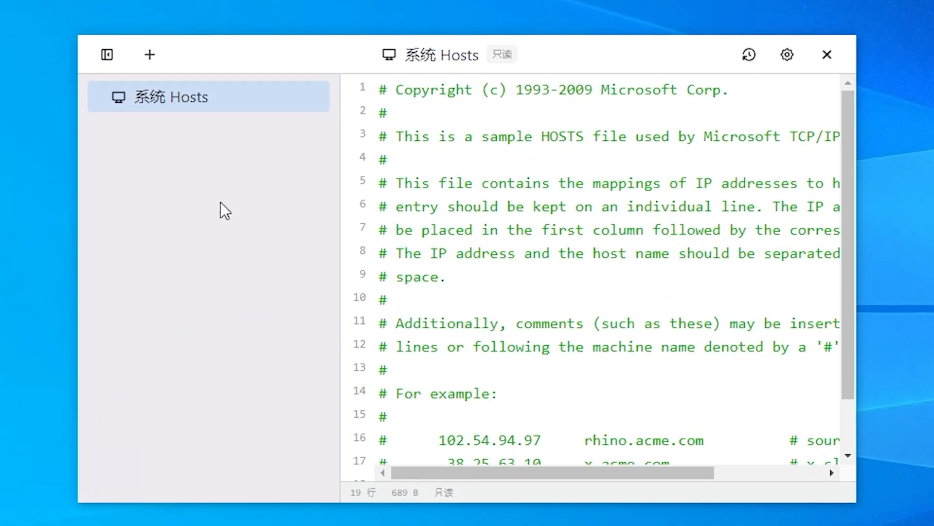
{"action": "left_click", "coordinate": [149, 55]}
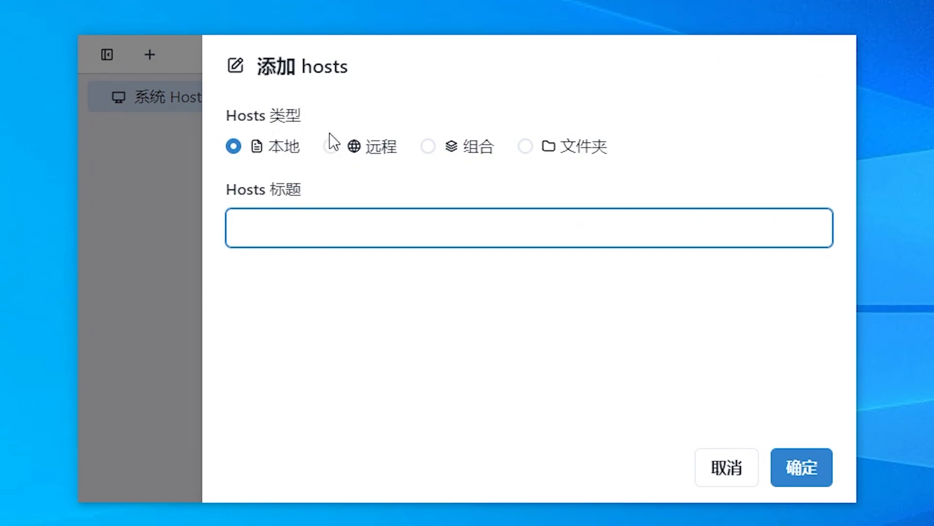
{"action": "left_click", "coordinate": [331, 147]}
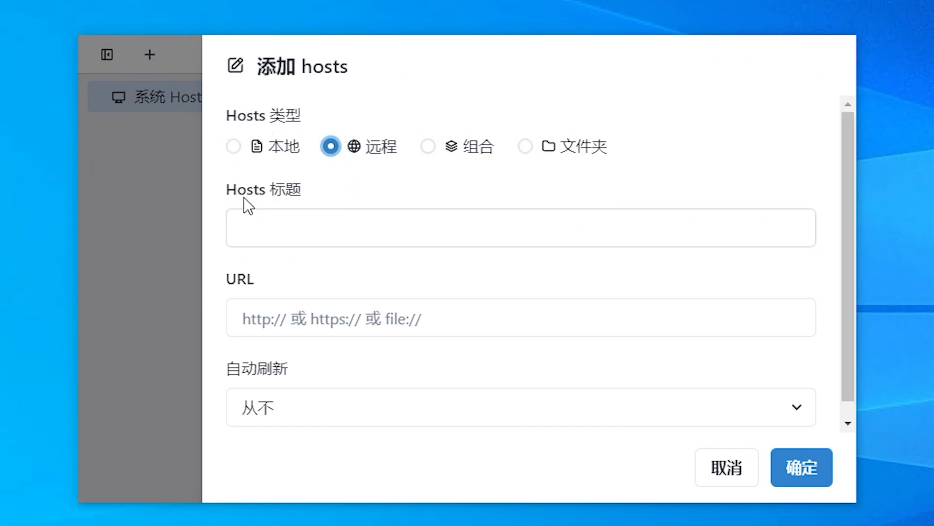
{"action": "left_click", "coordinate": [291, 228]}
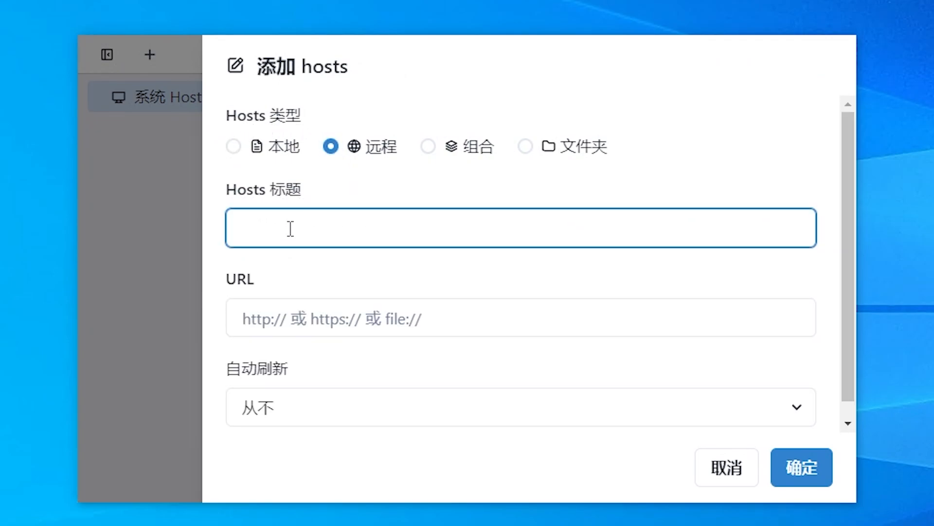
{"action": "type", "text": "Adobe Hosts 屏蔽规则"}
{"action": "left_click", "coordinate": [294, 319]}
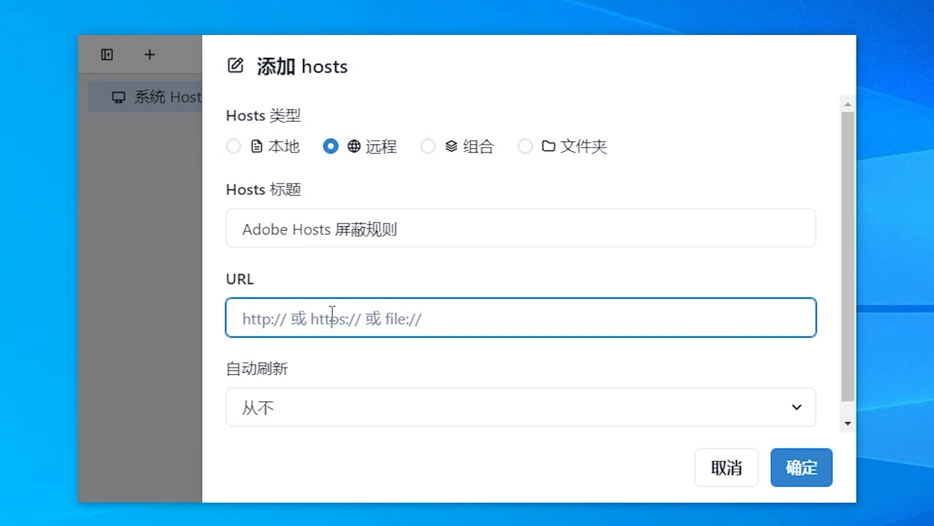
{"action": "type", "text": "https://a.dove.isdumb.one/list.txt"}
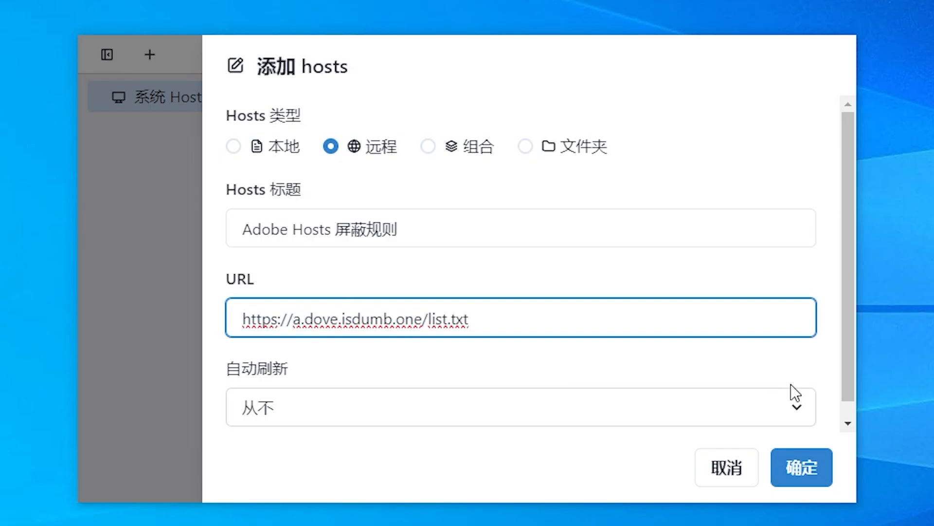
Set the remote hosts entry's auto-refresh interval to 1 minute (1 分钟) and save the entry
{"action": "left_click_drag", "start_coordinate": [849, 366], "coordinate": [849, 382]}
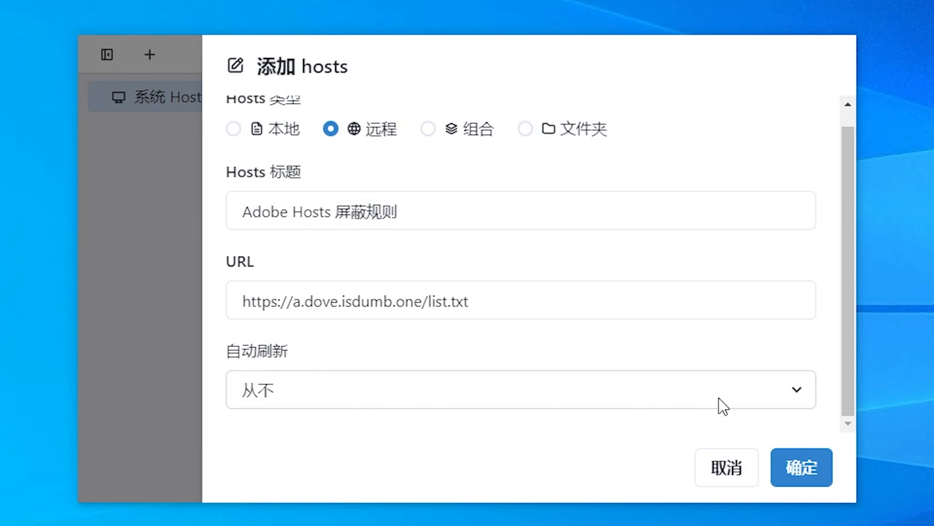
{"action": "left_click", "coordinate": [790, 396]}
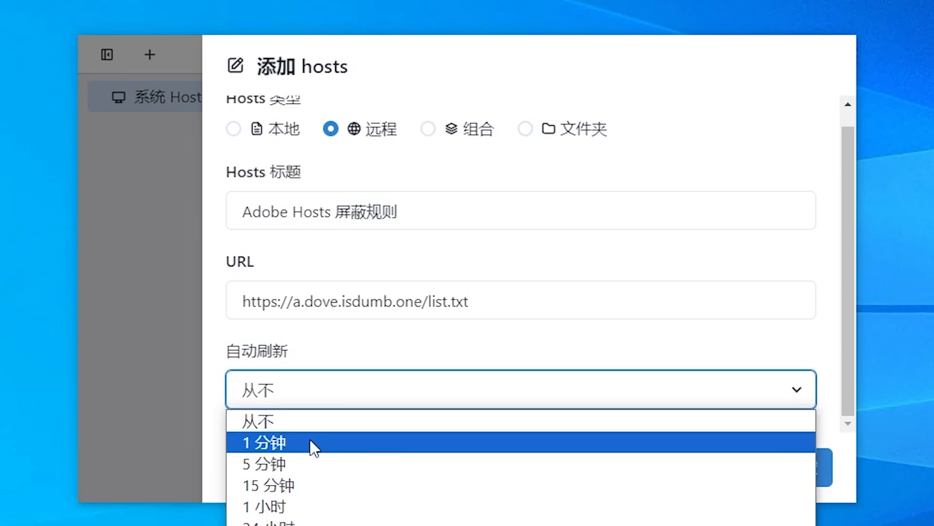
{"action": "left_click", "coordinate": [295, 441]}
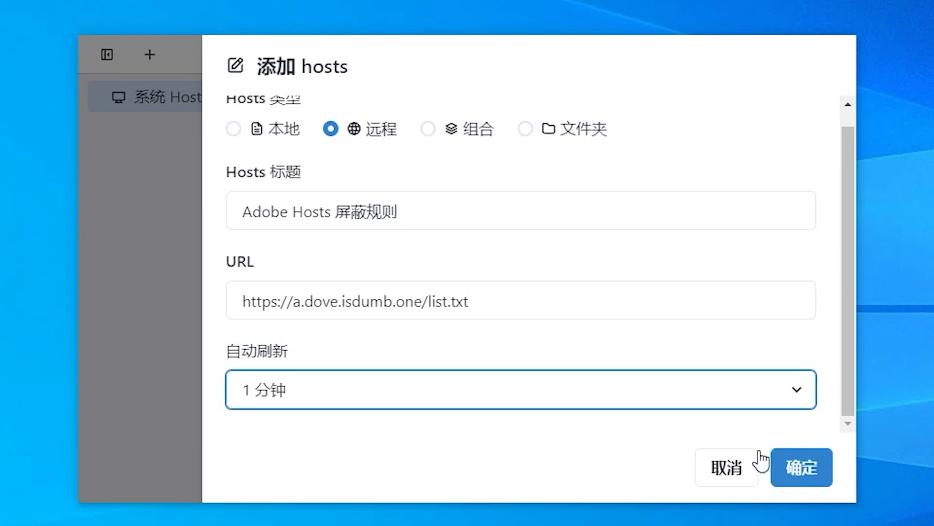
{"action": "left_click", "coordinate": [800, 469]}
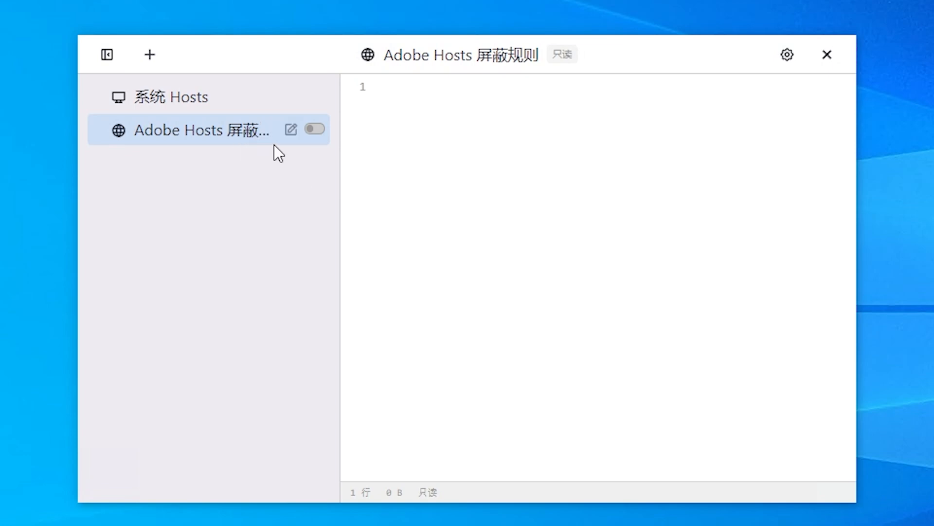
Enable the "Adobe Hosts 屏蔽规则" entry, manually refresh (刷新) its remote list and save the entry
{"action": "left_click", "coordinate": [315, 129]}
{"action": "mouse_move", "coordinate": [278, 132]}
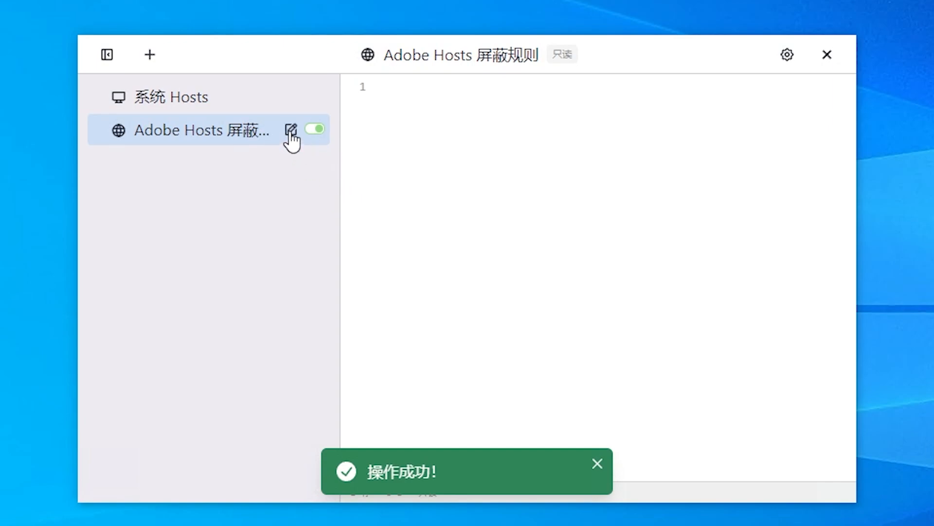
{"action": "left_click", "coordinate": [291, 130]}
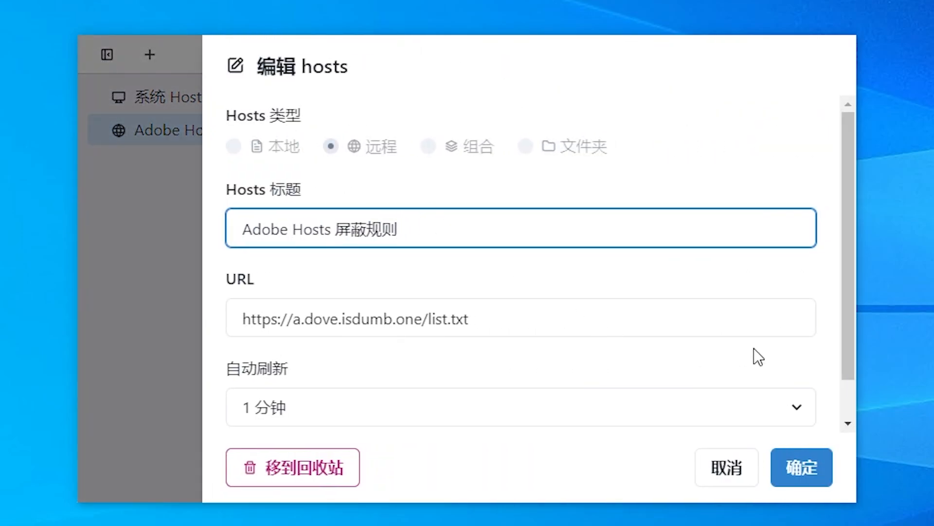
{"action": "scroll", "coordinate": [752, 349], "scroll_direction": "down", "scroll_amount": 1}
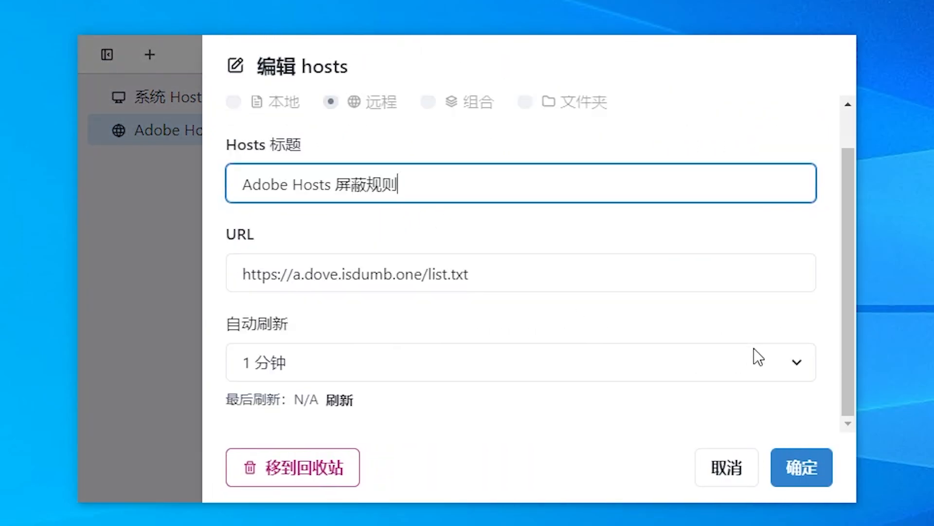
{"action": "left_click", "coordinate": [339, 402]}
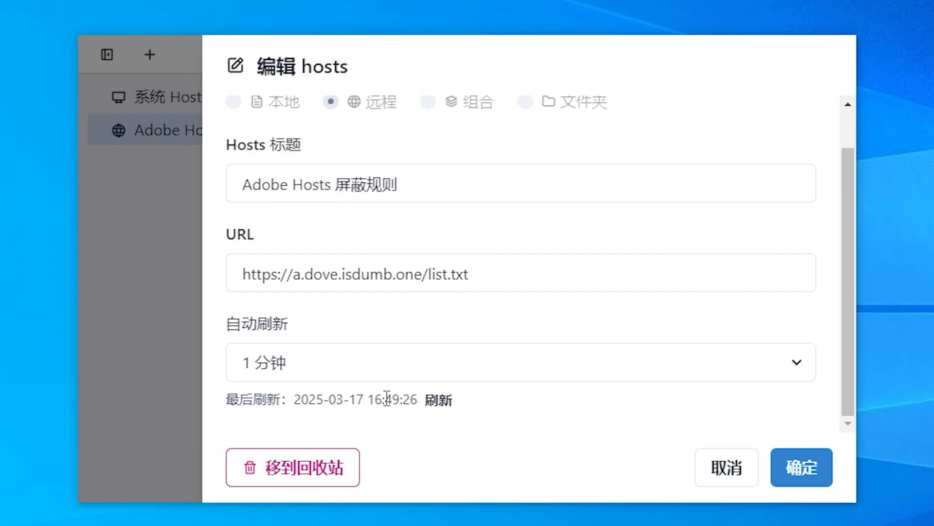
{"action": "left_click", "coordinate": [802, 468]}
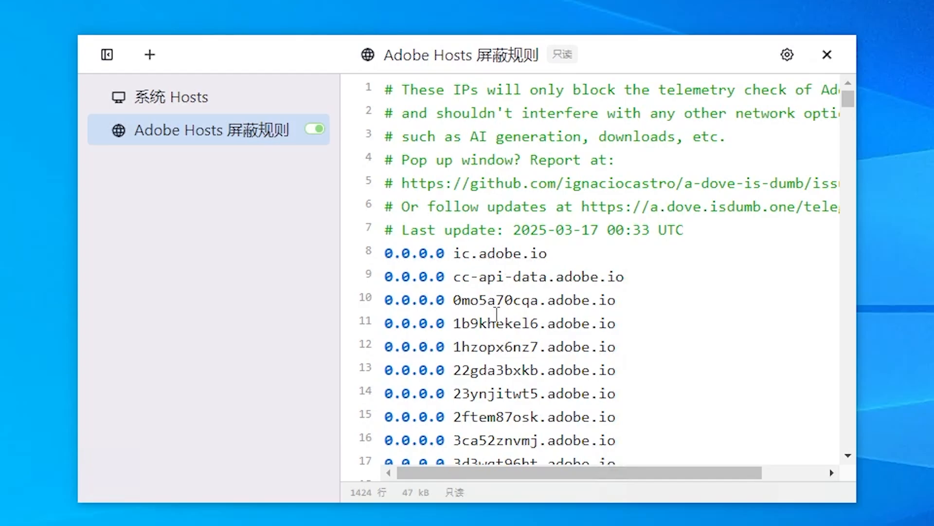
Review the downloaded blocking rules in the "Adobe Hosts 屏蔽规则" entry and in the system hosts (系统 Hosts)
{"action": "left_click_drag", "start_coordinate": [848, 98], "coordinate": [846, 77]}
{"action": "scroll", "coordinate": [503, 334], "scroll_direction": "down", "scroll_amount": 12}
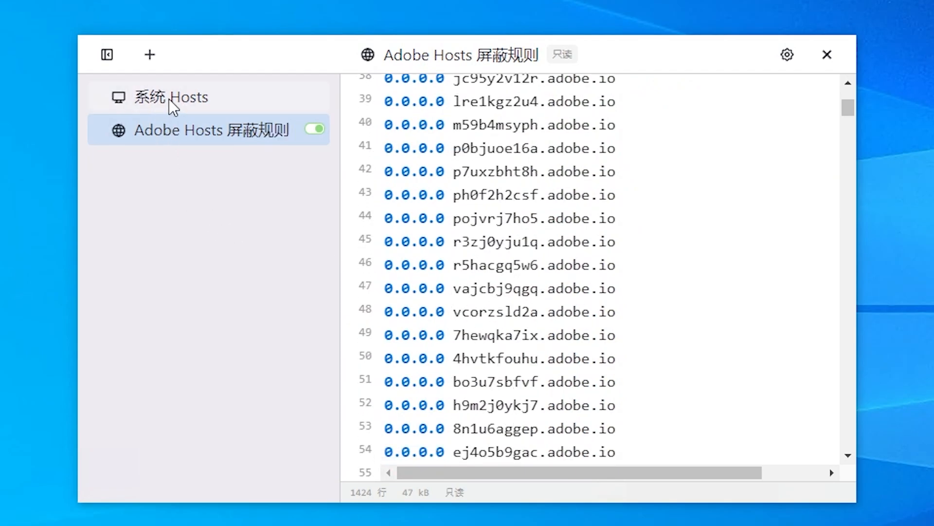
{"action": "scroll", "coordinate": [751, 219], "scroll_direction": "down", "scroll_amount": 11}
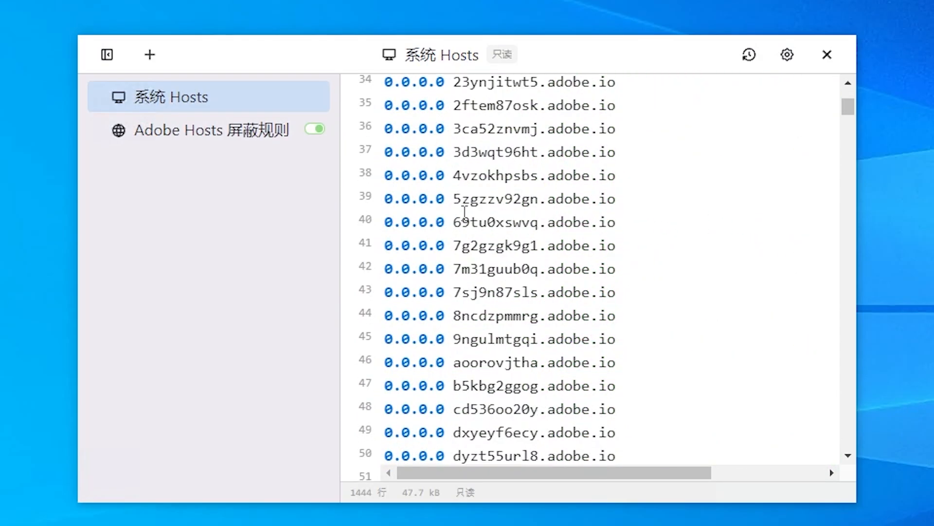
{"action": "scroll", "coordinate": [482, 207], "scroll_direction": "down", "scroll_amount": 2}
{"action": "scroll", "coordinate": [482, 207], "scroll_direction": "down", "scroll_amount": 20}
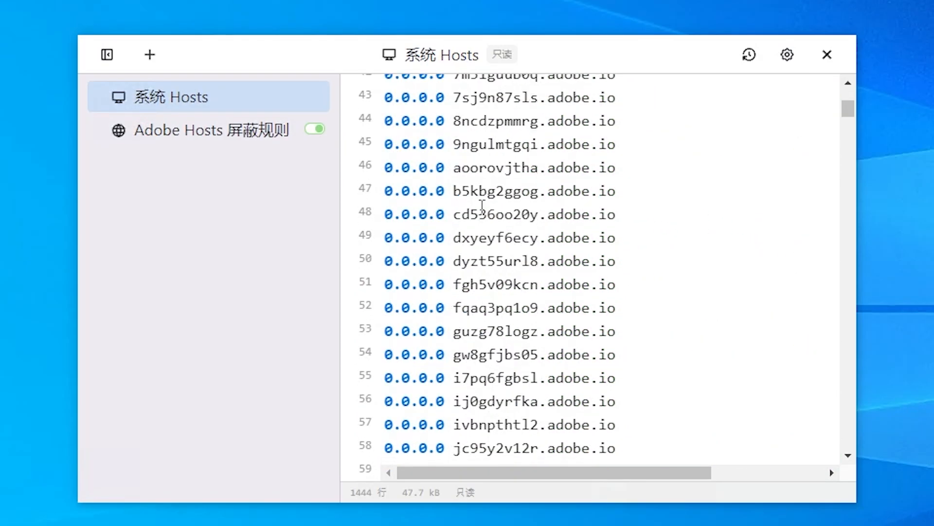
{"action": "scroll", "coordinate": [482, 207], "scroll_direction": "down", "scroll_amount": 8}
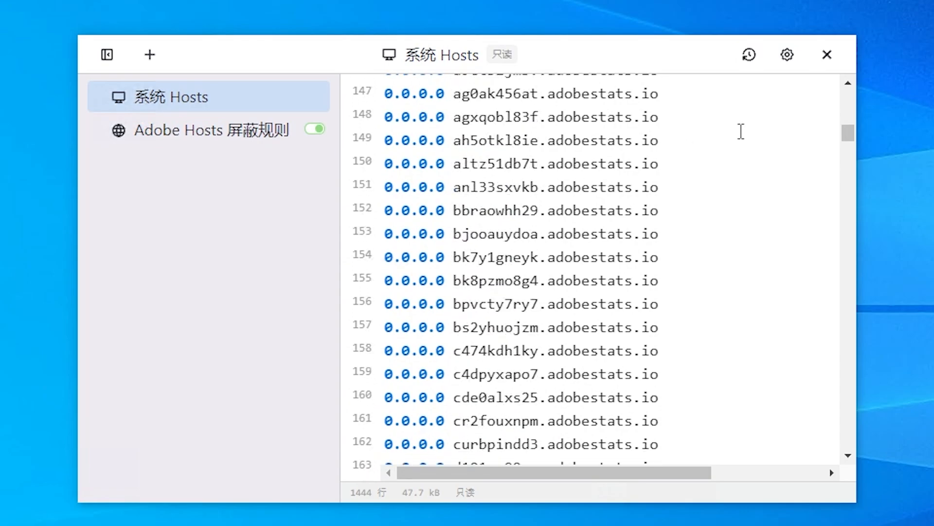
{"action": "left_click_drag", "start_coordinate": [848, 138], "coordinate": [849, 88]}
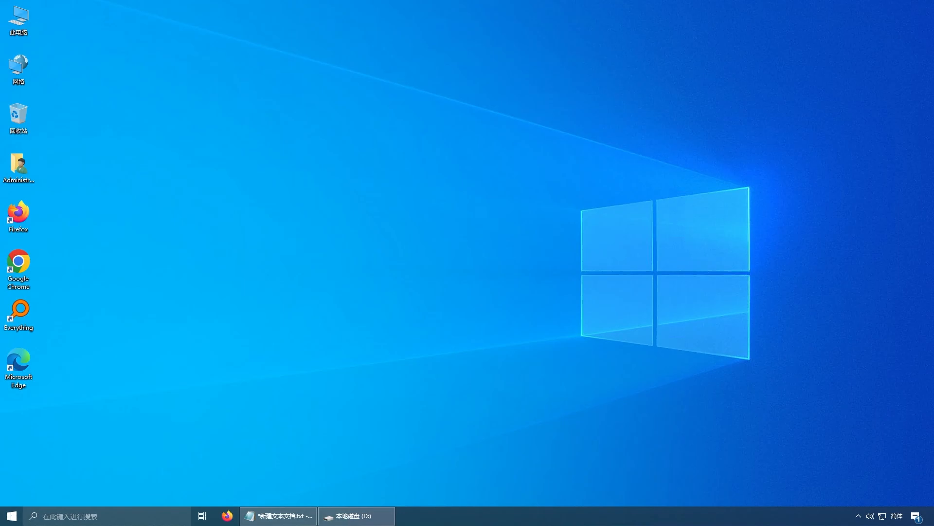
Run AdobeGenP.exe from the AppNee.com.GenP.v3.5.0 folder on drive D: as administrator
{"action": "left_click", "coordinate": [370, 514]}
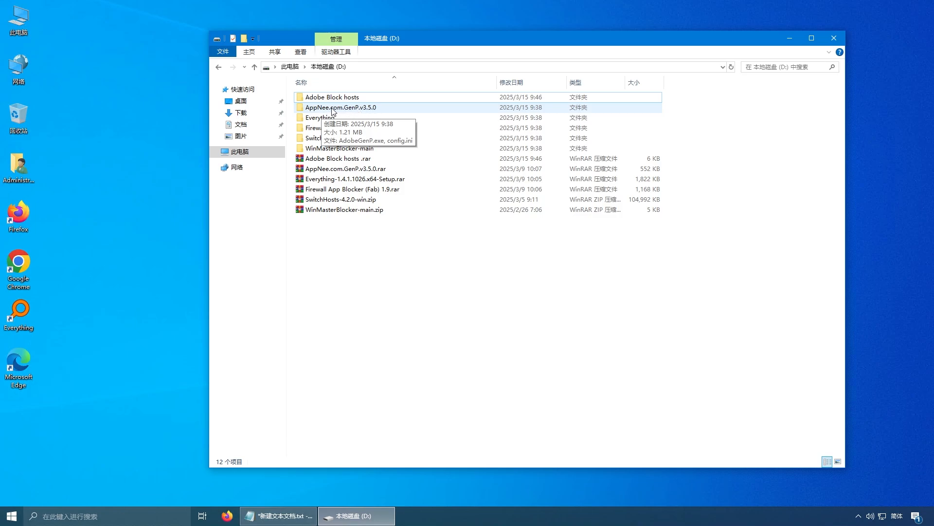
{"action": "left_click", "coordinate": [377, 111]}
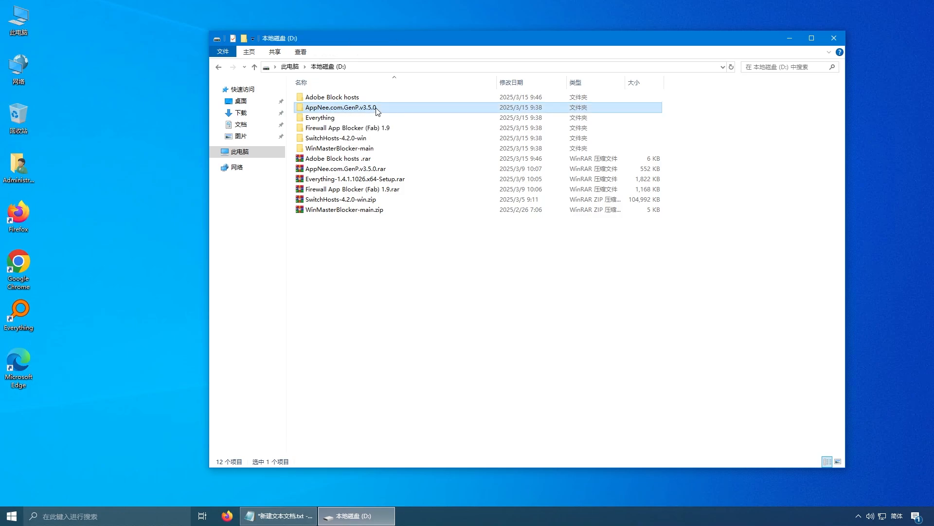
{"action": "double_click", "coordinate": [377, 111]}
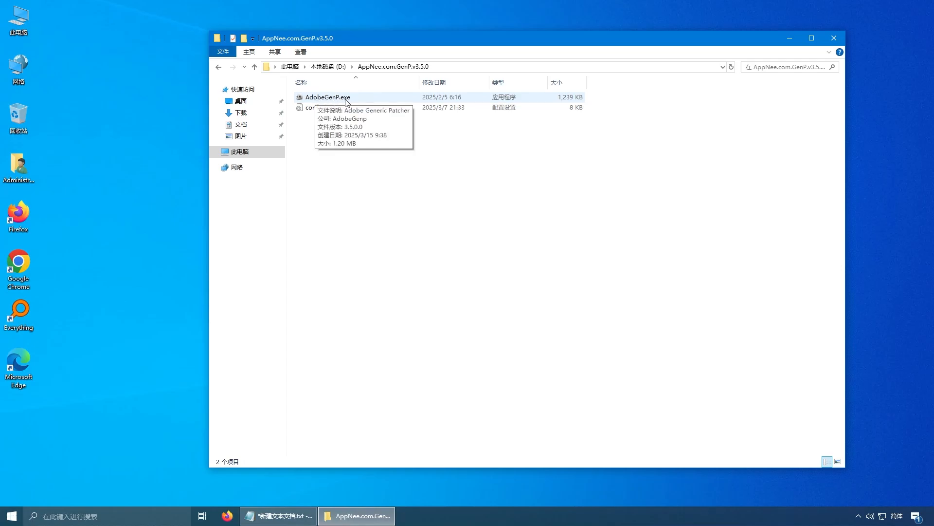
{"action": "left_click", "coordinate": [366, 100]}
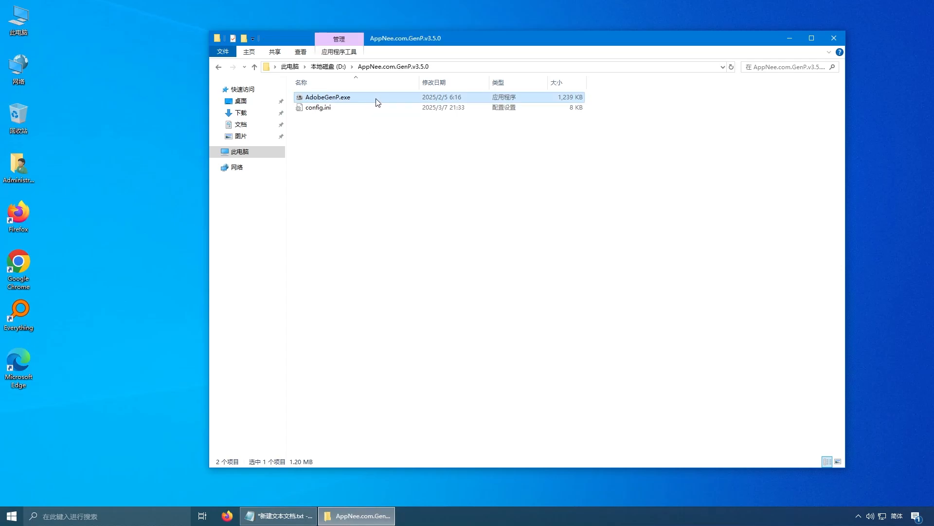
{"action": "right_click", "coordinate": [379, 99]}
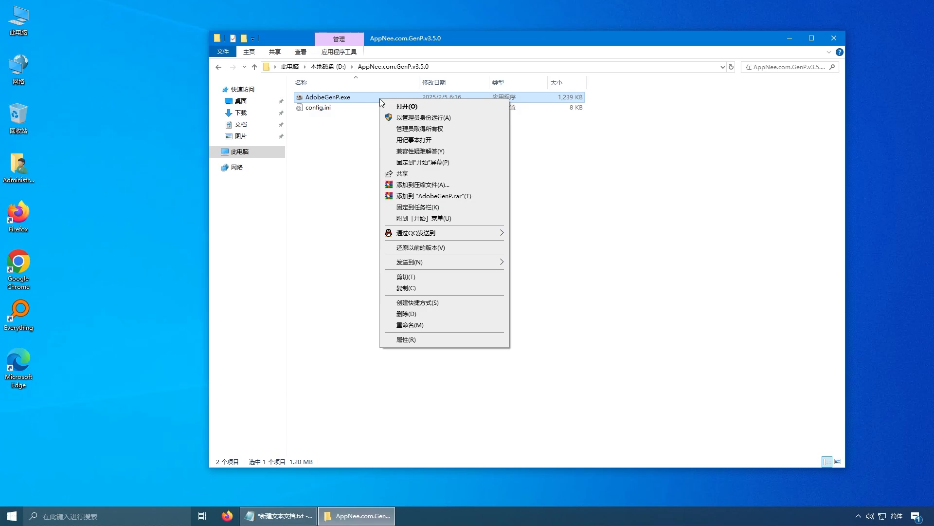
{"action": "left_click", "coordinate": [428, 118]}
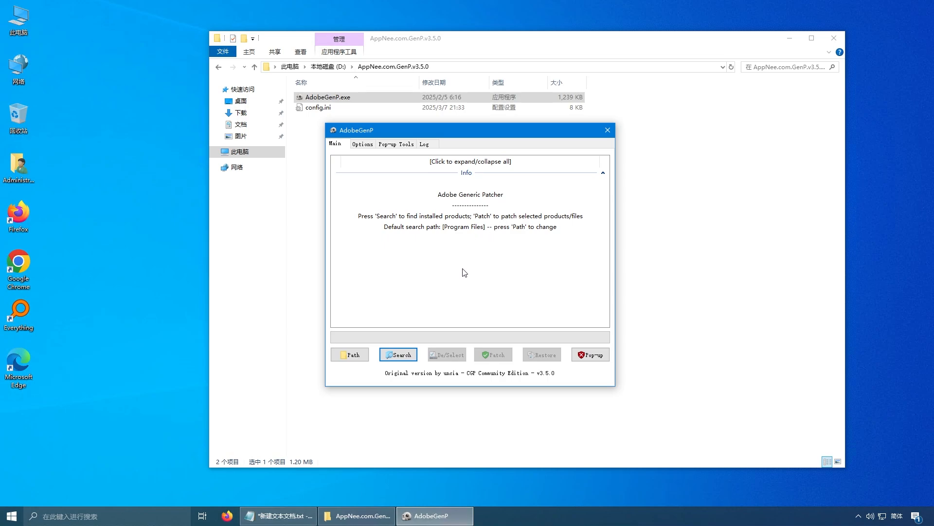
Search for installed Adobe products, minimize the folder window and expand the product groups to show their files
{"action": "left_click", "coordinate": [402, 358]}
{"action": "left_click", "coordinate": [790, 38]}
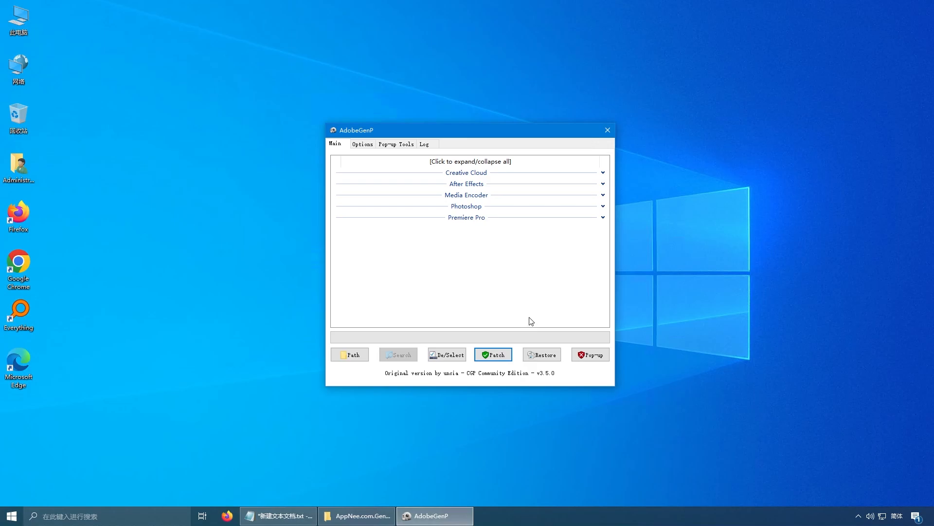
{"action": "left_click", "coordinate": [604, 174]}
{"action": "left_click", "coordinate": [604, 196]}
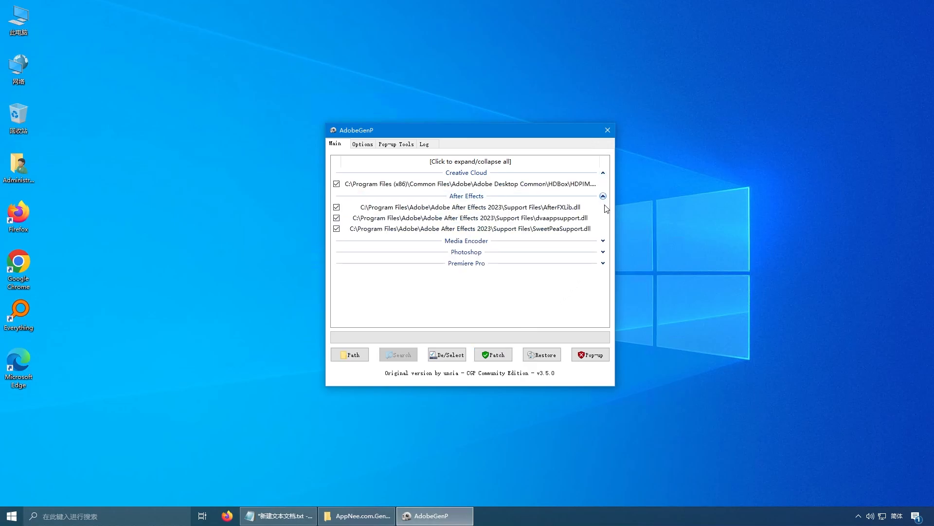
{"action": "left_click", "coordinate": [603, 241]}
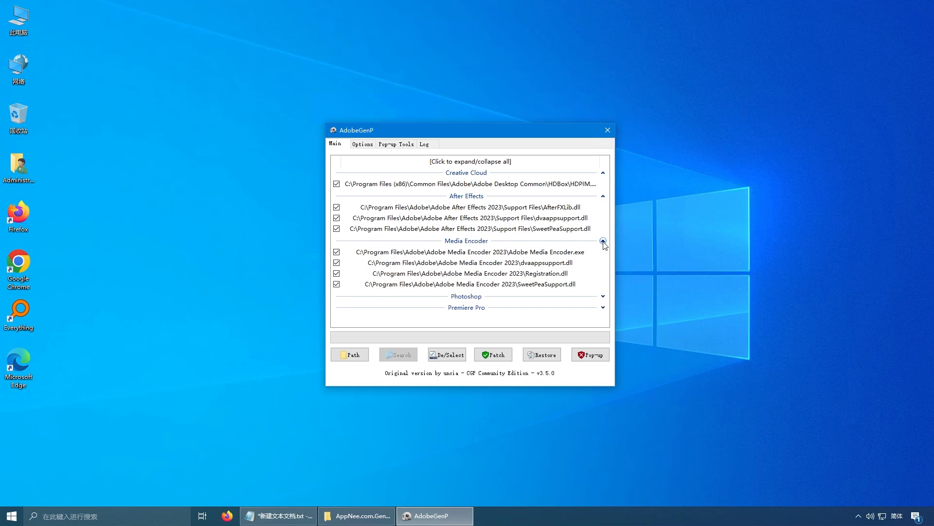
{"action": "left_click", "coordinate": [604, 308]}
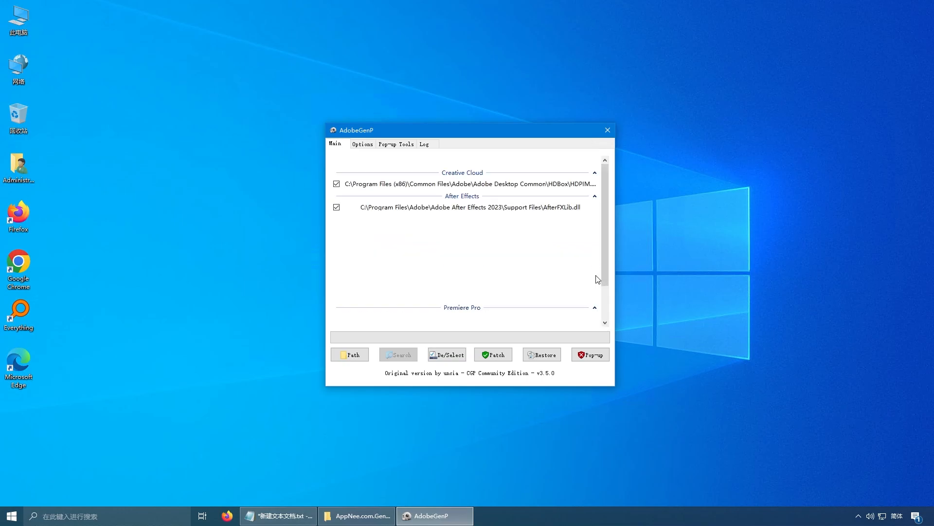
{"action": "left_click", "coordinate": [593, 298]}
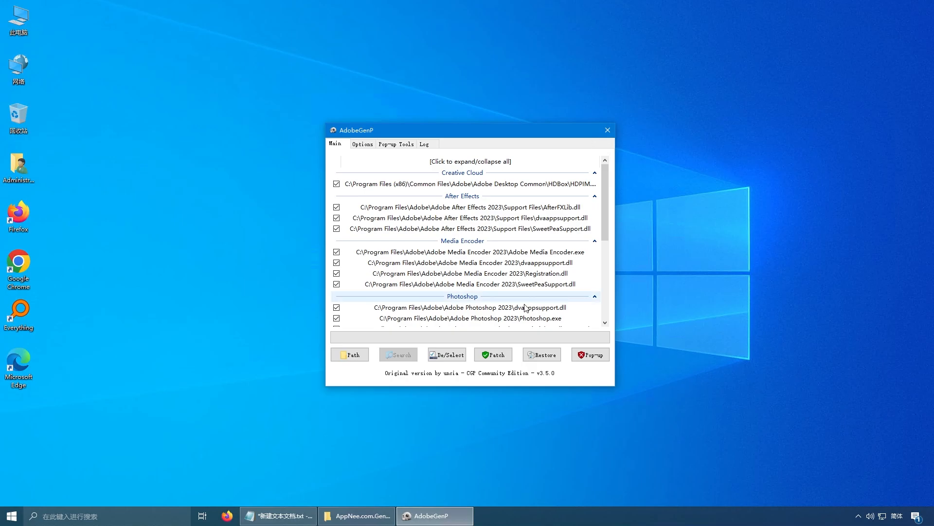
Patch the selected Adobe files and run the Pop-up function, returning to the main page after each log
{"action": "left_click", "coordinate": [499, 358]}
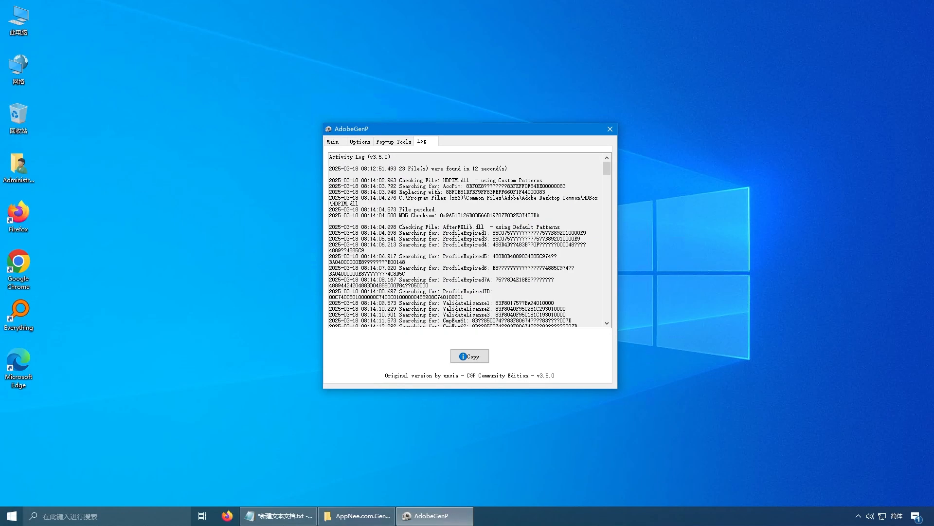
{"action": "left_click", "coordinate": [333, 143]}
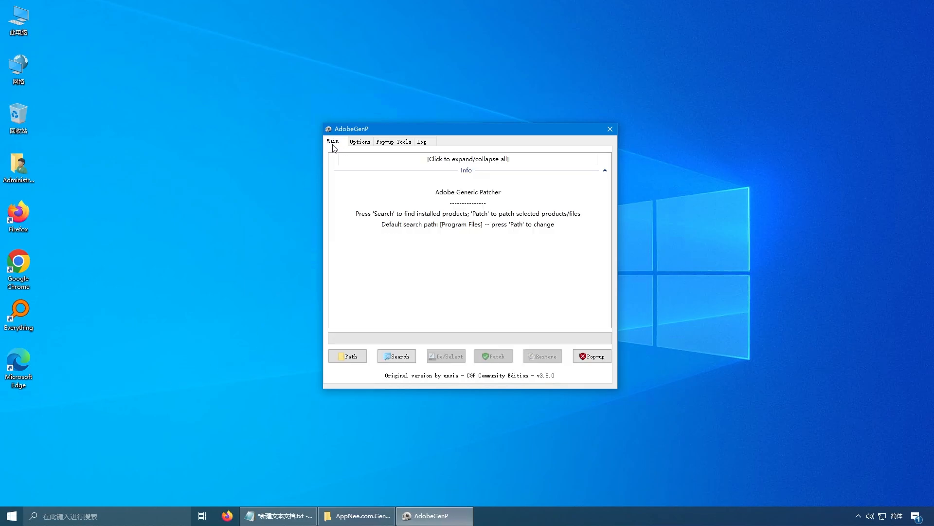
{"action": "left_click", "coordinate": [594, 358]}
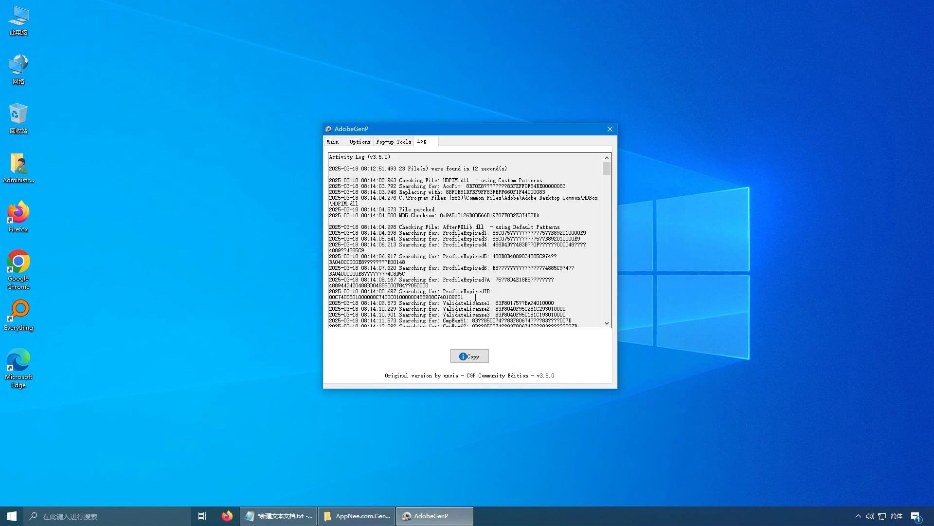
{"action": "key", "text": "ctrl+Tab"}
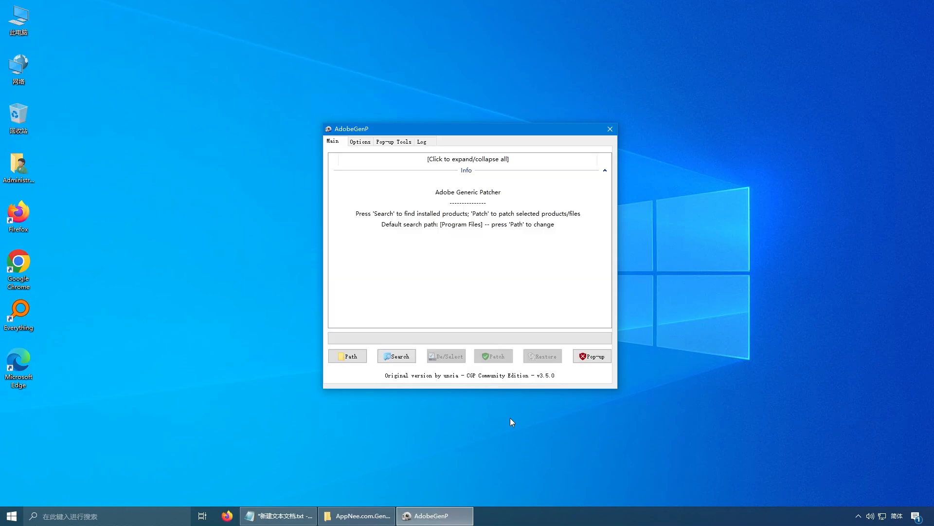